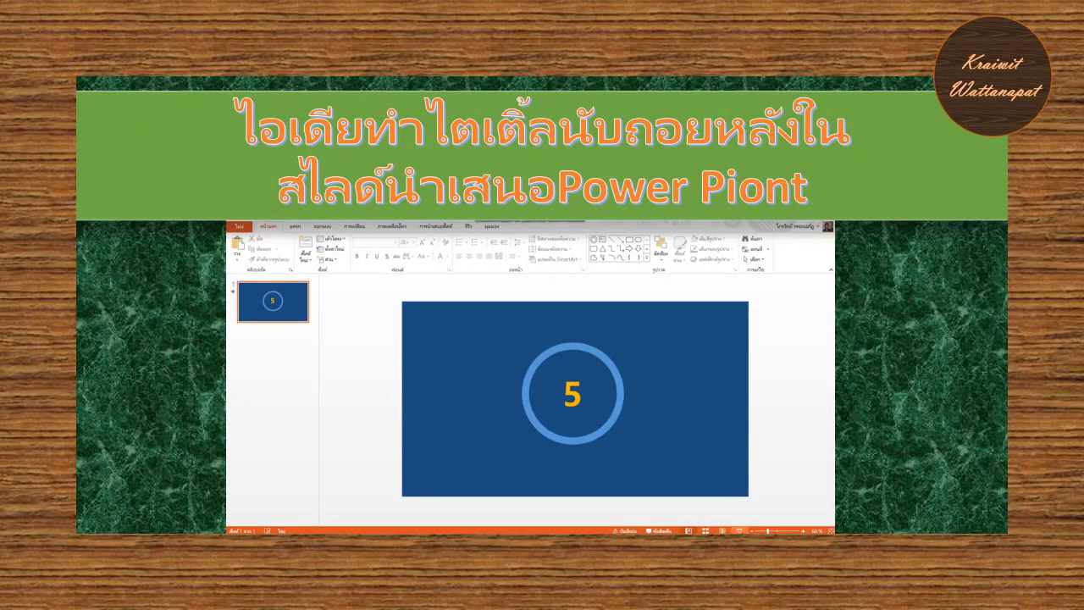
# Step: Play the finished countdown slide as a slideshow preview
pyautogui.click(738, 530)
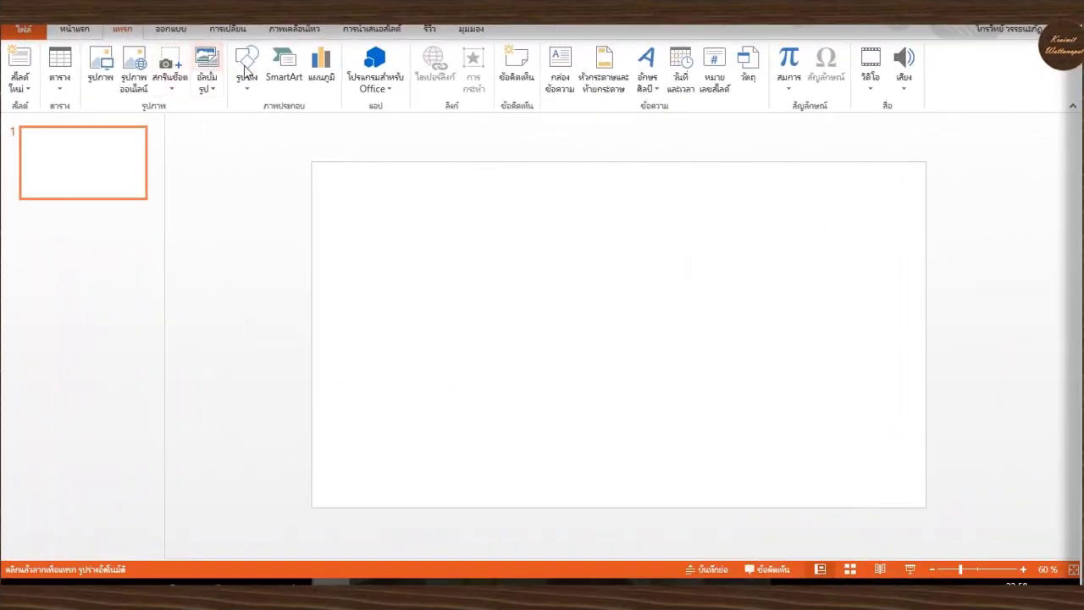
# Step: Draw a blue Donut shape on the slide
pyautogui.click(246, 70)
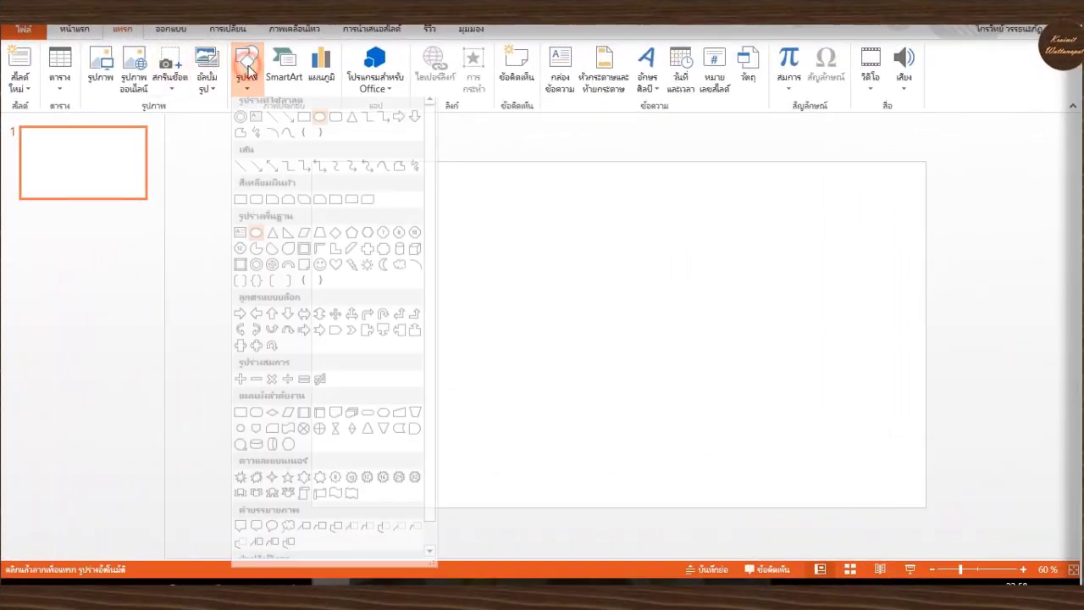
pyautogui.click(256, 271)
pyautogui.moveTo(477, 221); pyautogui.dragTo(662, 410)
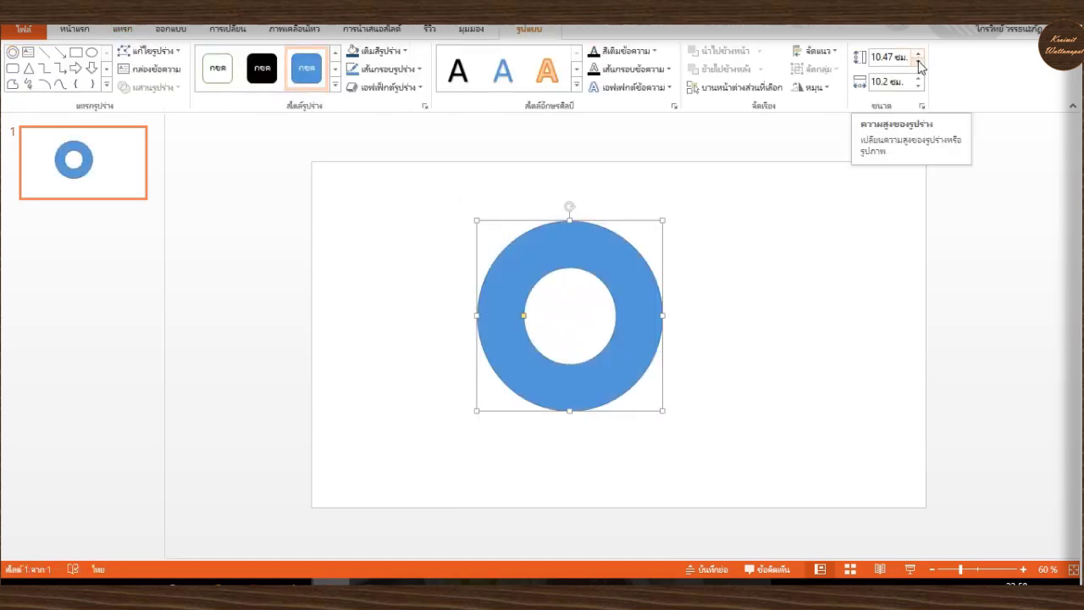
# Step: Resize the donut to 10 cm high by 10 cm wide
pyautogui.click(918, 61)
pyautogui.click(918, 61)
pyautogui.click(918, 61)
pyautogui.click(918, 61)
pyautogui.click(918, 61)
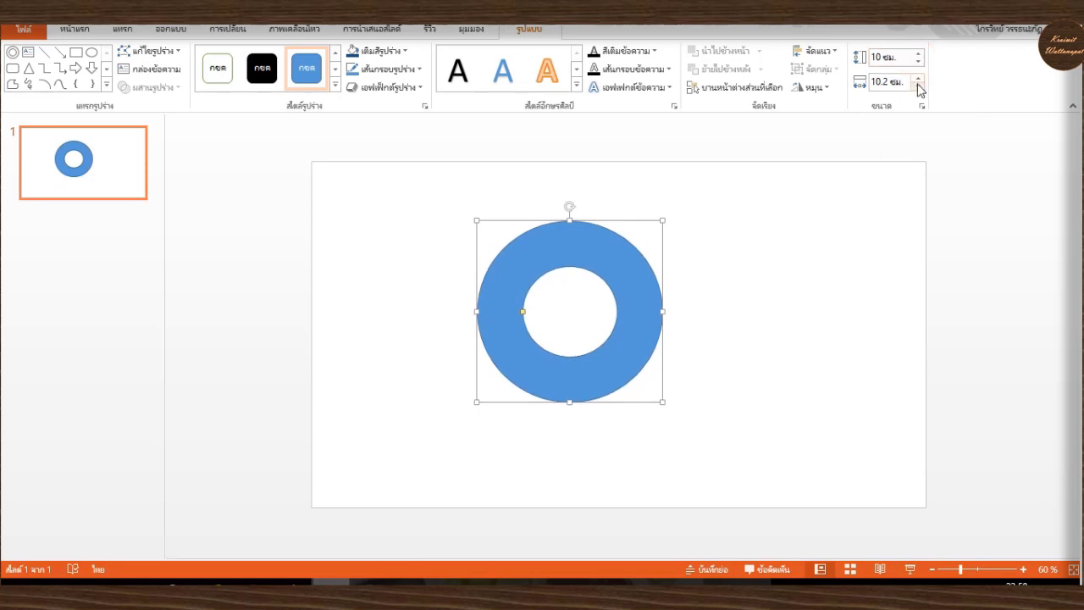
pyautogui.click(917, 86)
pyautogui.click(917, 85)
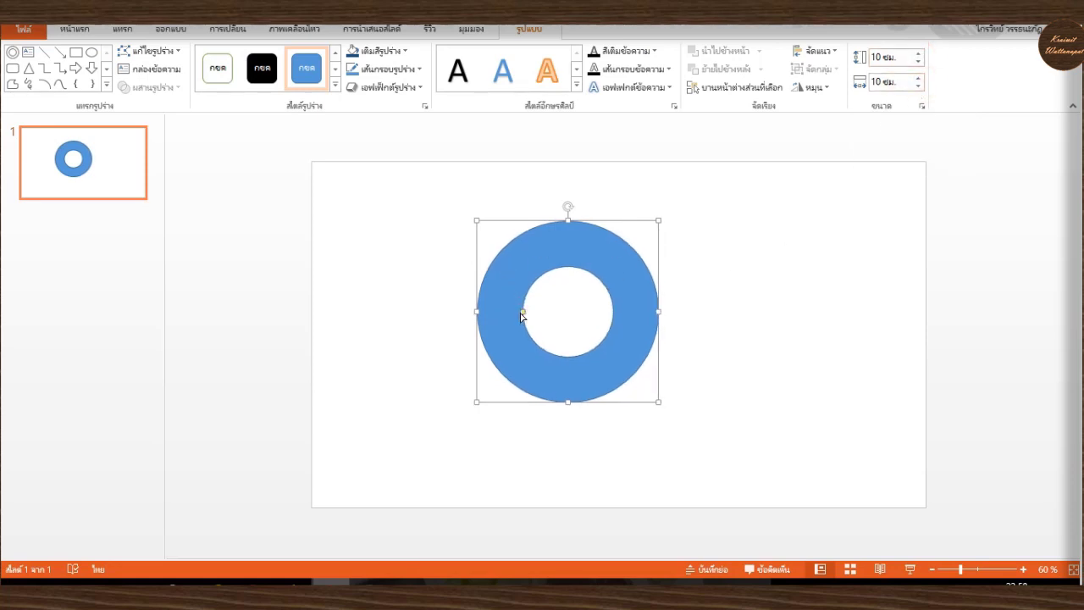
# Step: Thin the ring's band to a narrow width and move it near the slide centre
pyautogui.moveTo(522, 313); pyautogui.dragTo(489, 312)
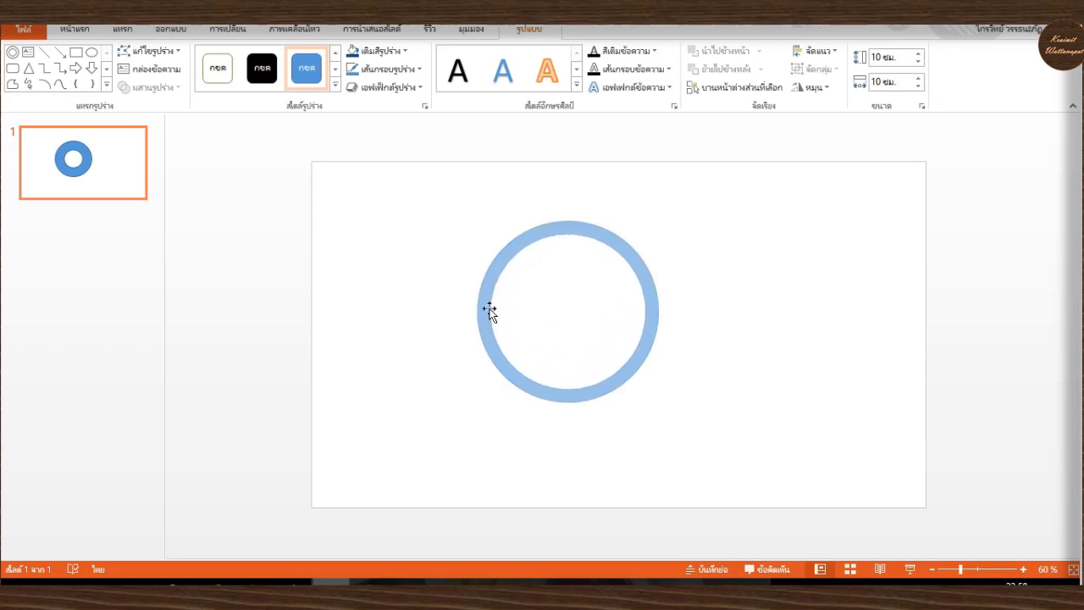
pyautogui.moveTo(489, 313); pyautogui.dragTo(490, 312)
pyautogui.moveTo(579, 225)
pyautogui.mouseDown()
pyautogui.moveTo(645, 234)
pyautogui.moveTo(632, 240)
pyautogui.mouseUp()
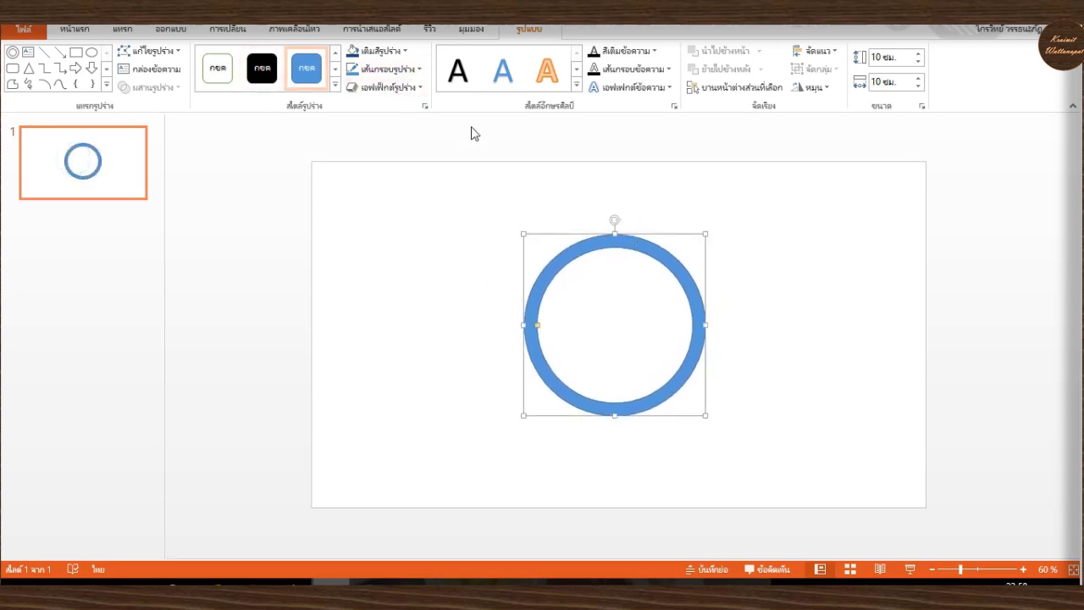
# Step: Apply a Wheel entrance animation to the ring, starting With Previous
pyautogui.click(275, 30)
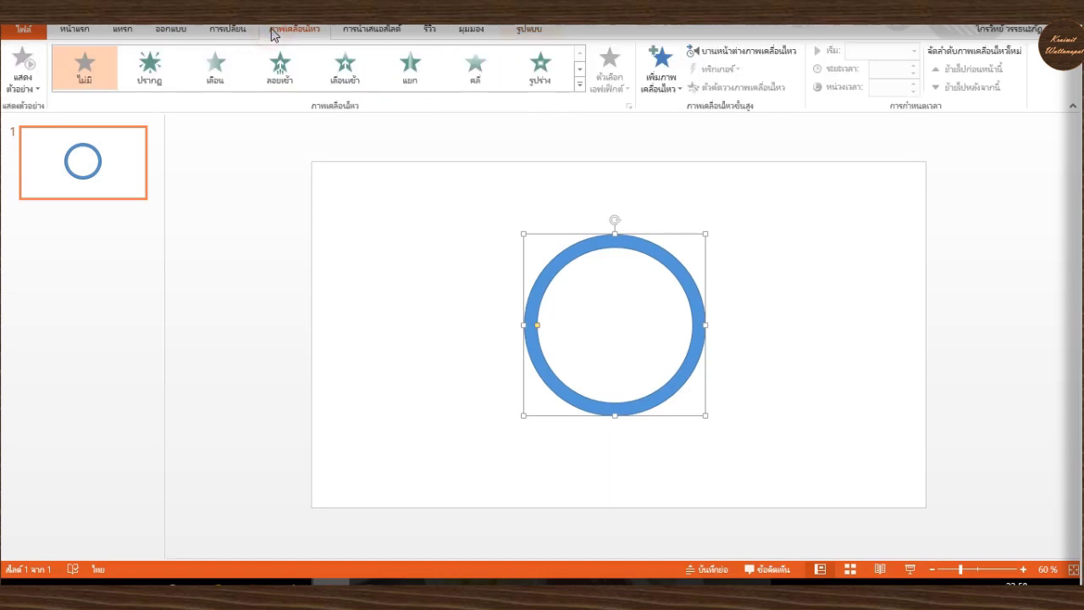
pyautogui.click(580, 70)
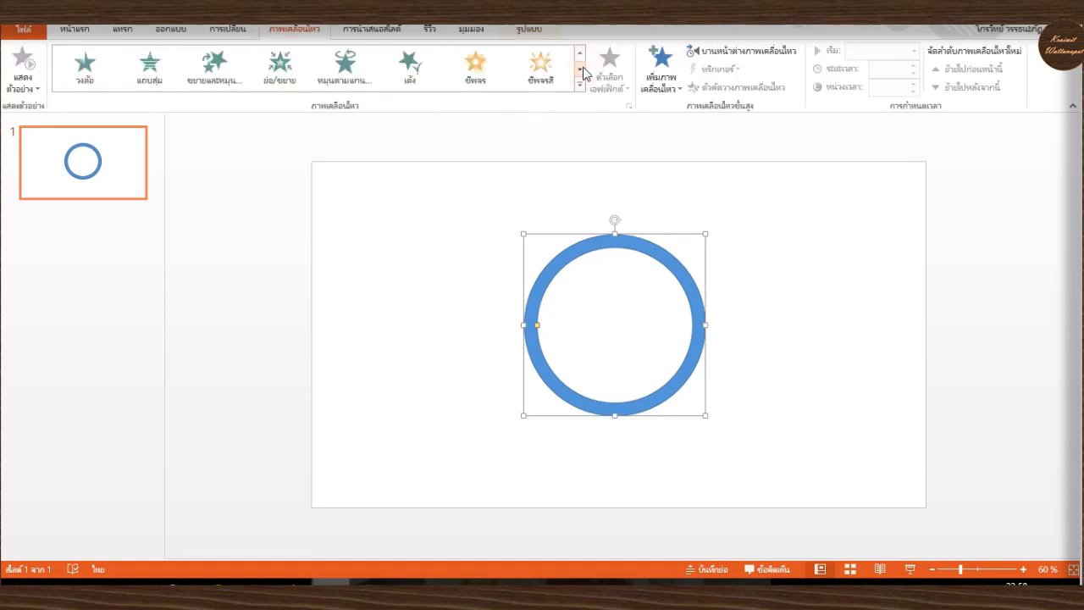
pyautogui.click(91, 80)
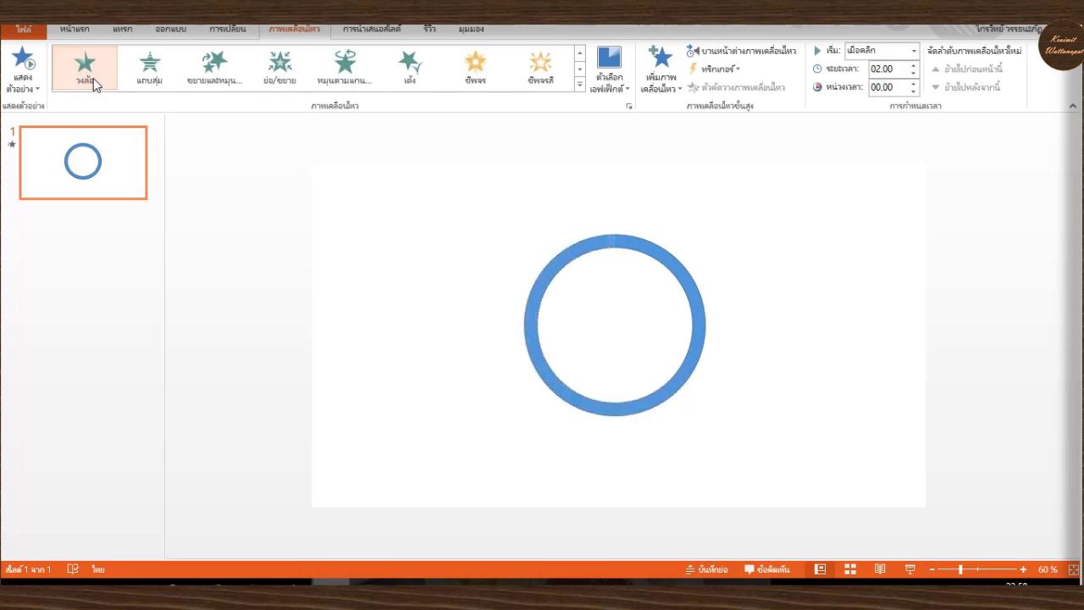
pyautogui.click(914, 50)
pyautogui.click(889, 82)
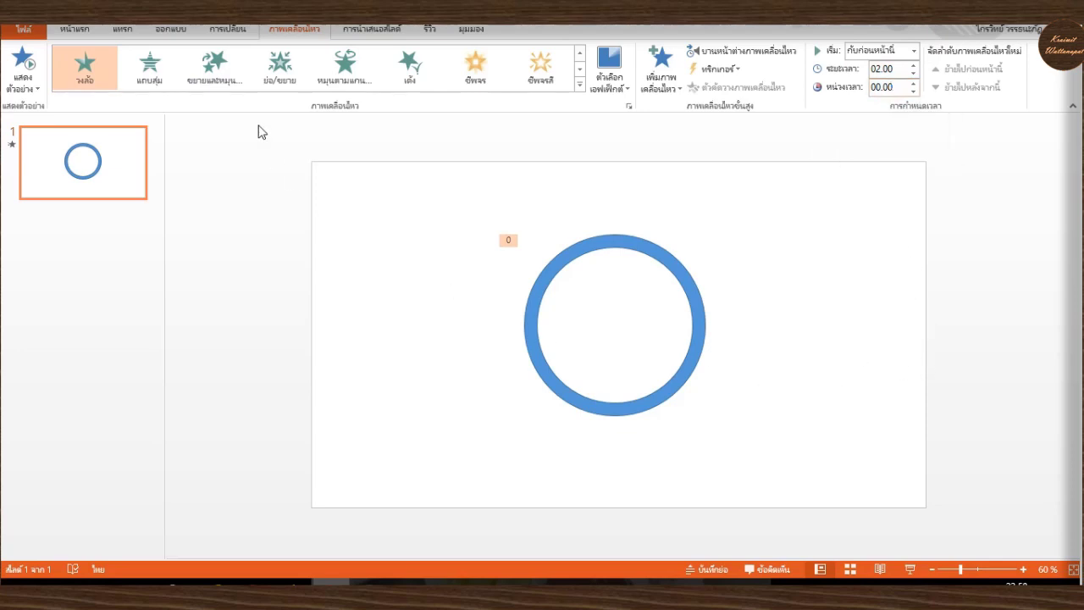
pyautogui.click(228, 31)
pyautogui.click(185, 30)
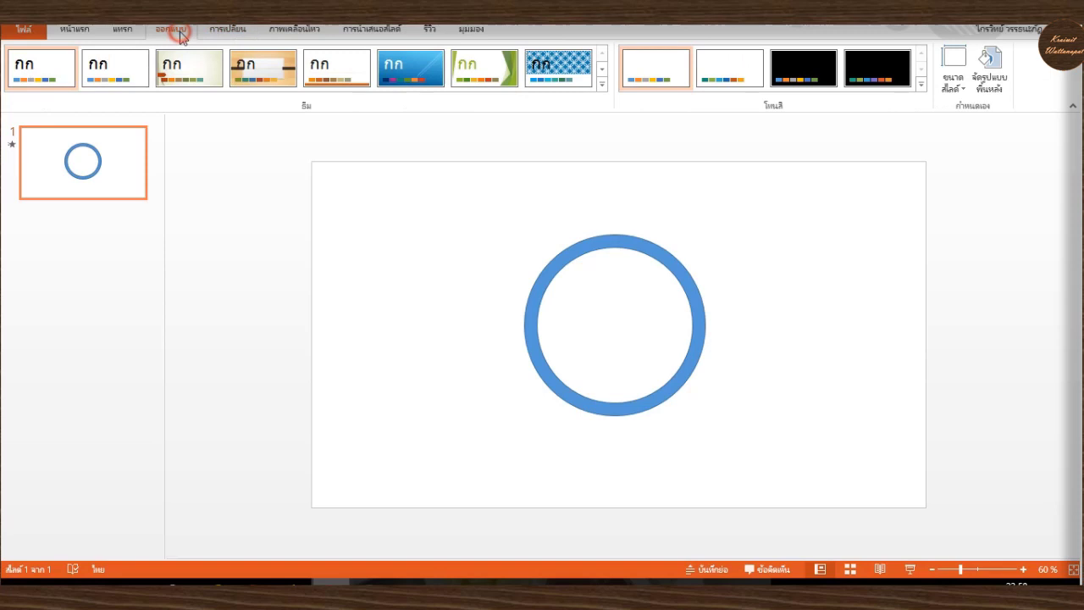
# Step: Insert gold-style WordArt reading '5' over the ring
pyautogui.click(121, 30)
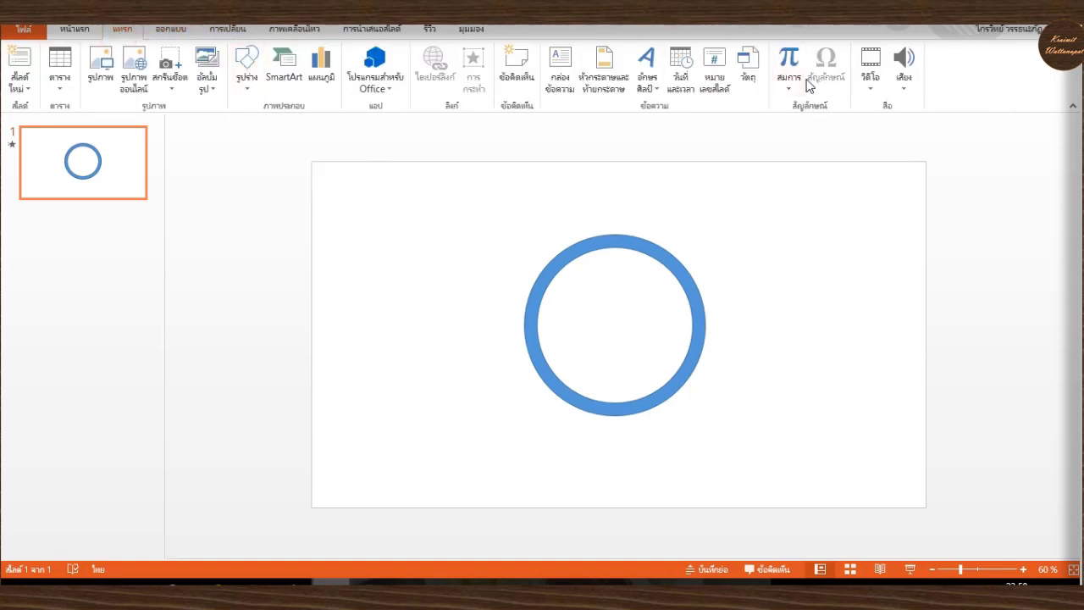
pyautogui.click(654, 76)
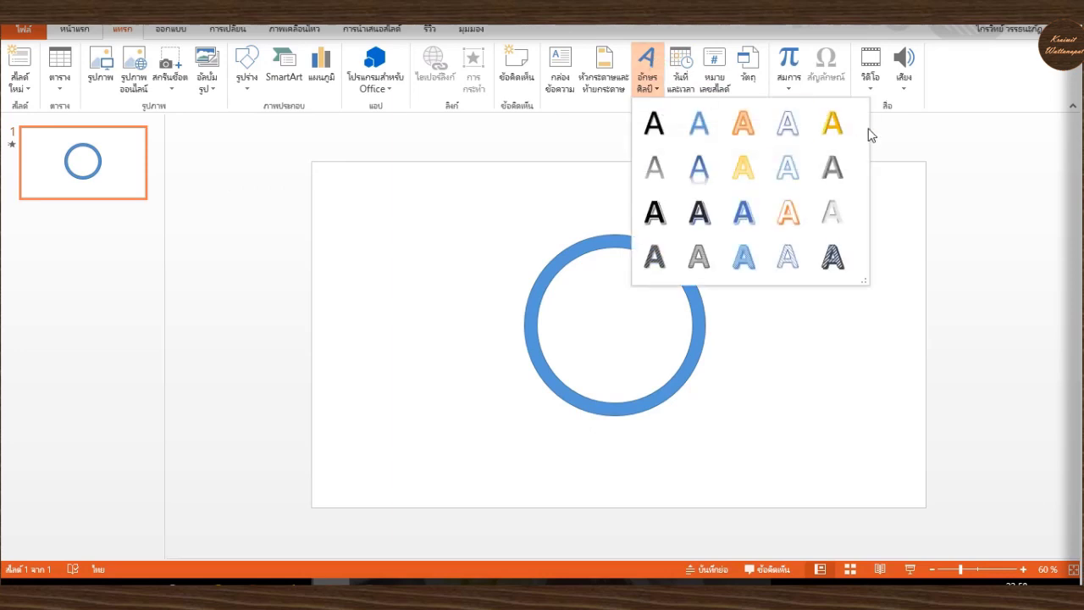
pyautogui.click(837, 126)
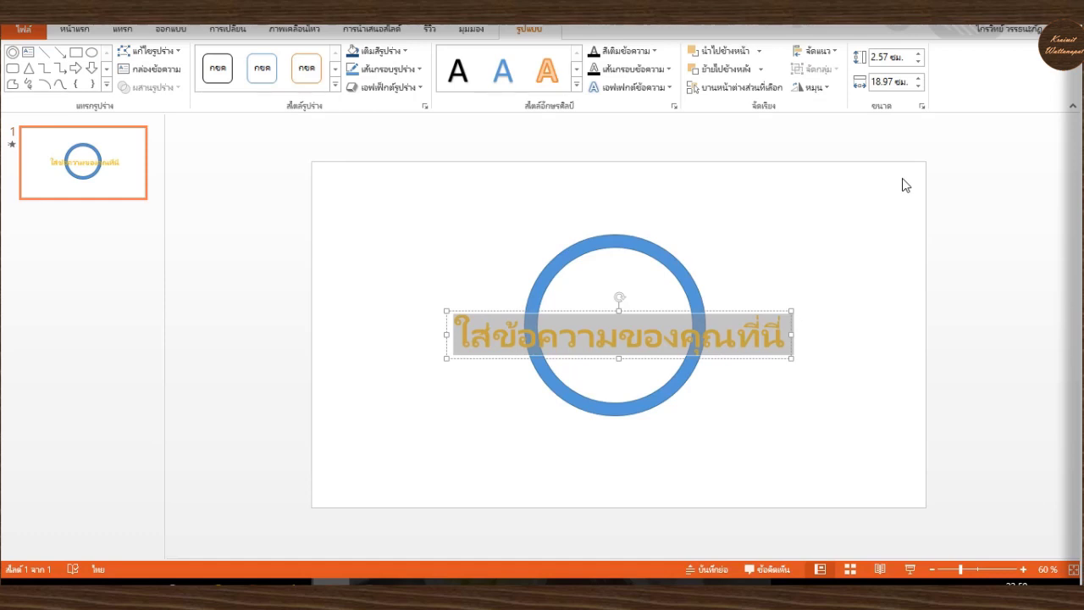
pyautogui.write('5')
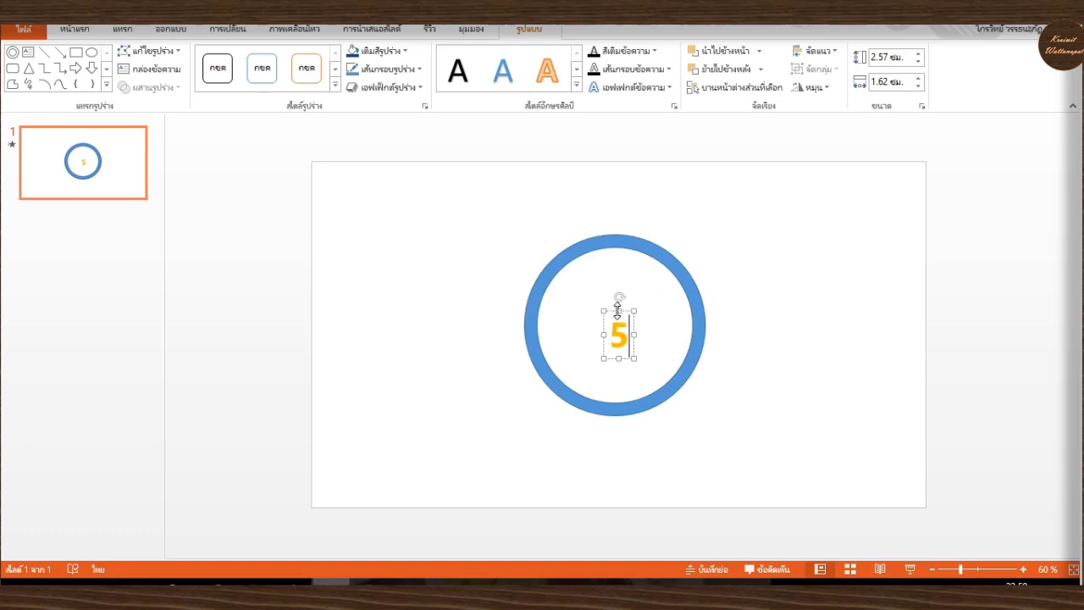
# Step: Set the 5's font size to 96 points
pyautogui.moveTo(625, 328); pyautogui.dragTo(612, 334)
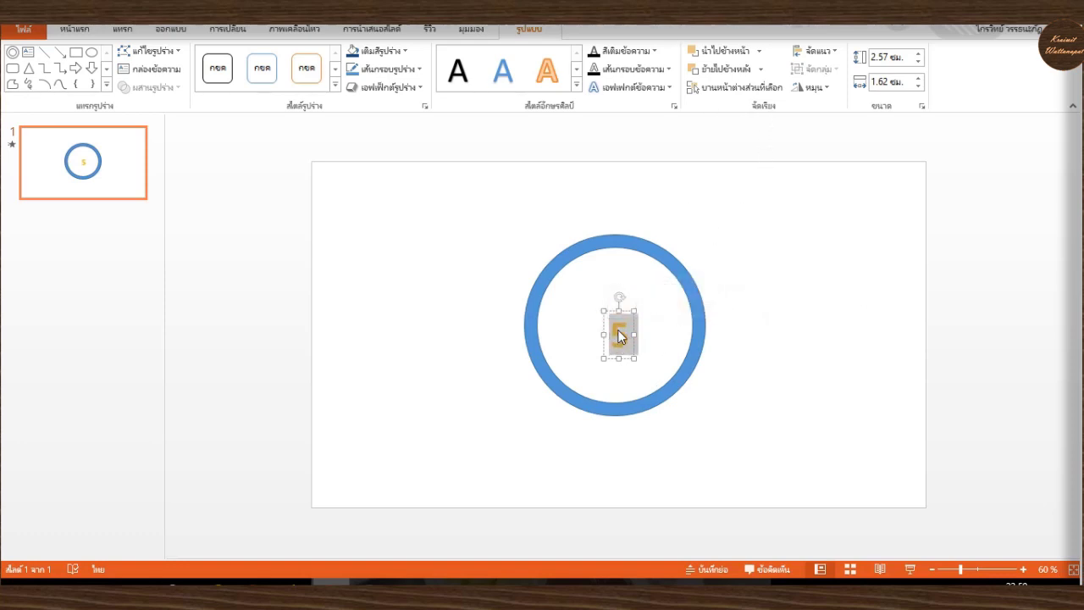
pyautogui.rightClick(620, 327)
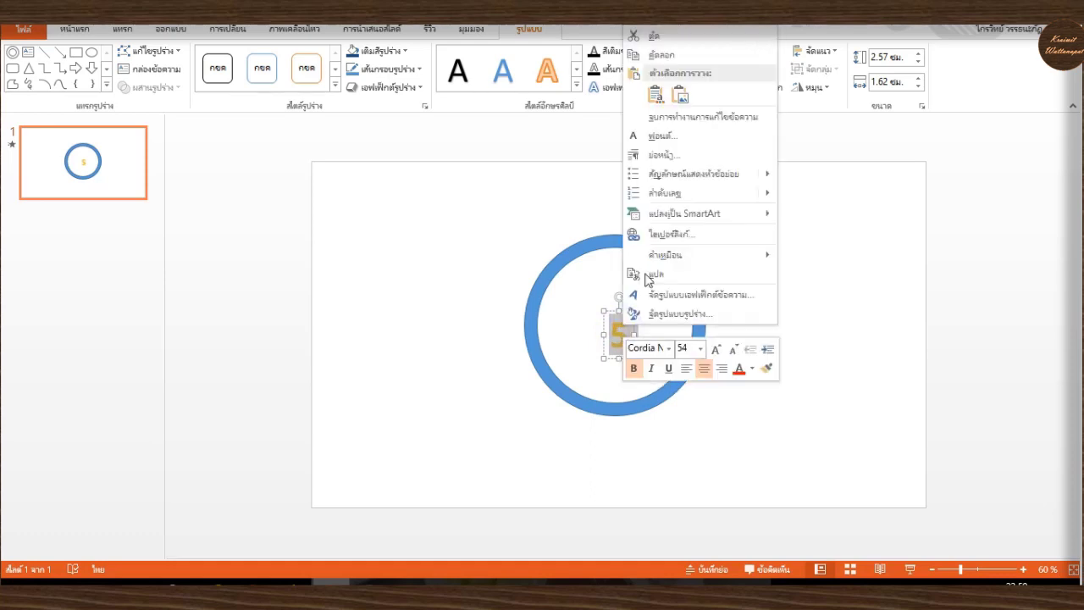
pyautogui.click(701, 348)
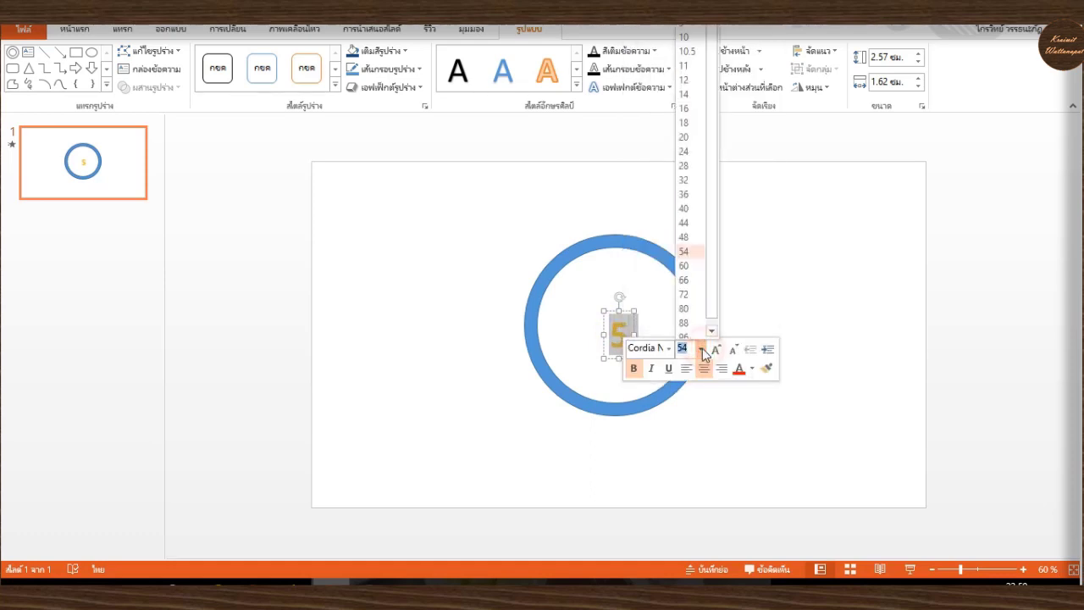
pyautogui.click(716, 285)
pyautogui.click(689, 329)
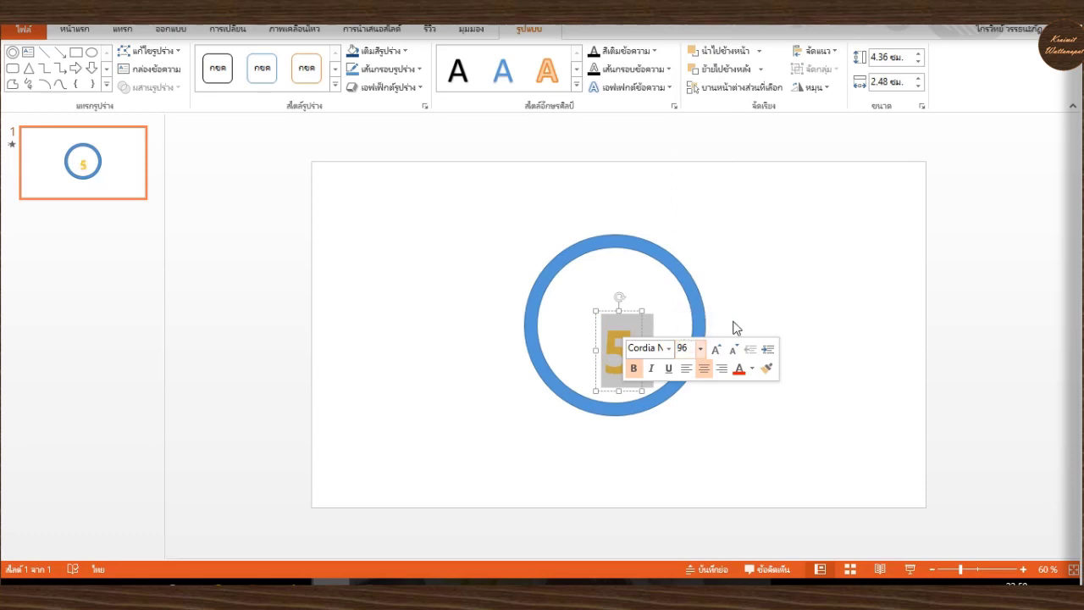
pyautogui.click(867, 279)
pyautogui.click(626, 342)
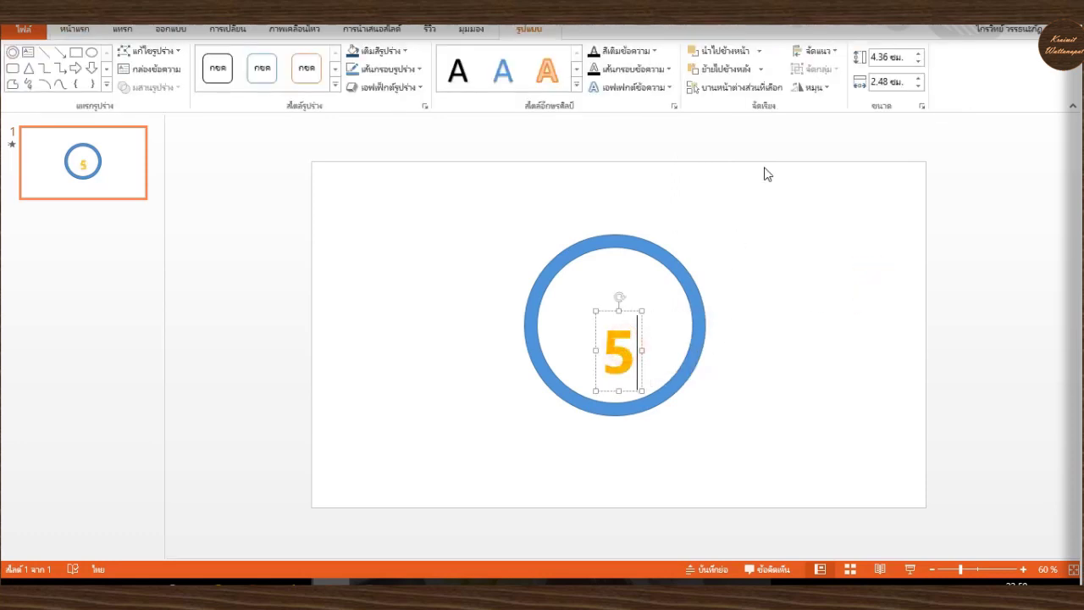
# Step: Fill the 5's text box with dark blue and drag it to the ring's centre
pyautogui.click(393, 53)
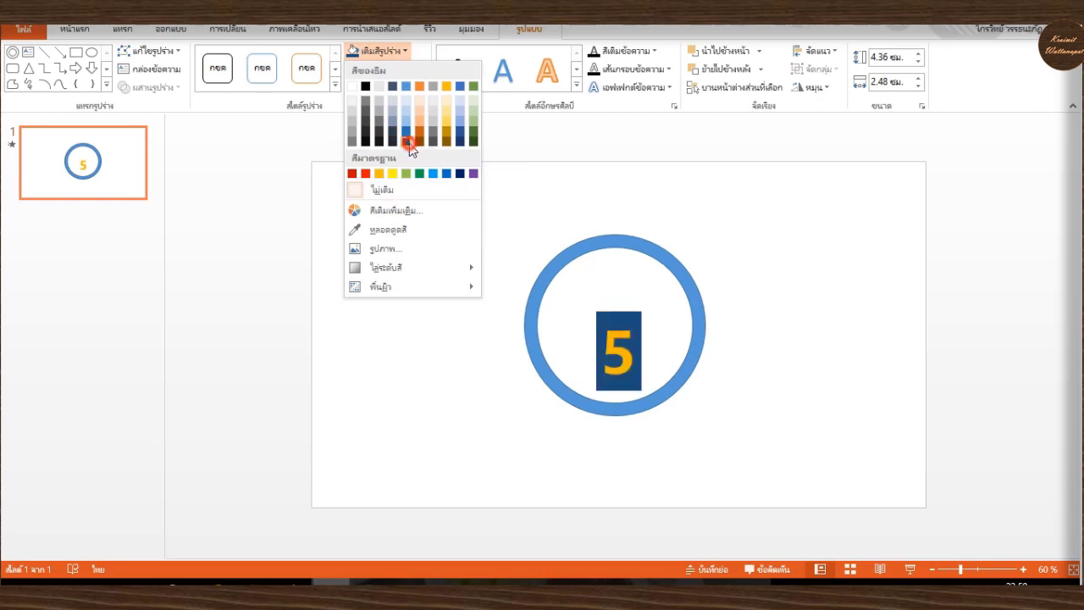
pyautogui.click(409, 143)
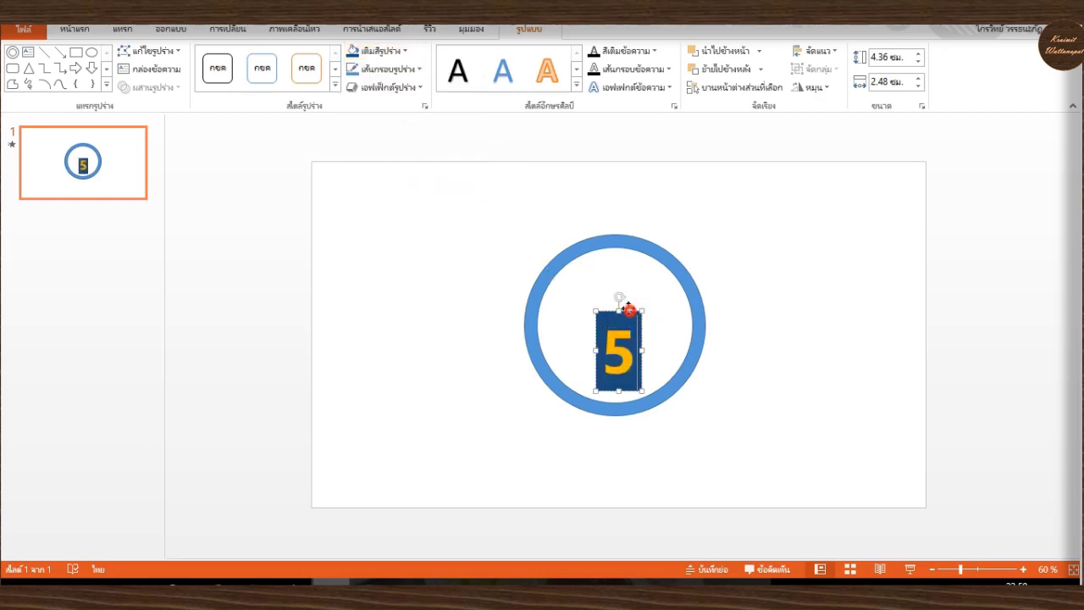
pyautogui.moveTo(631, 313); pyautogui.dragTo(624, 289)
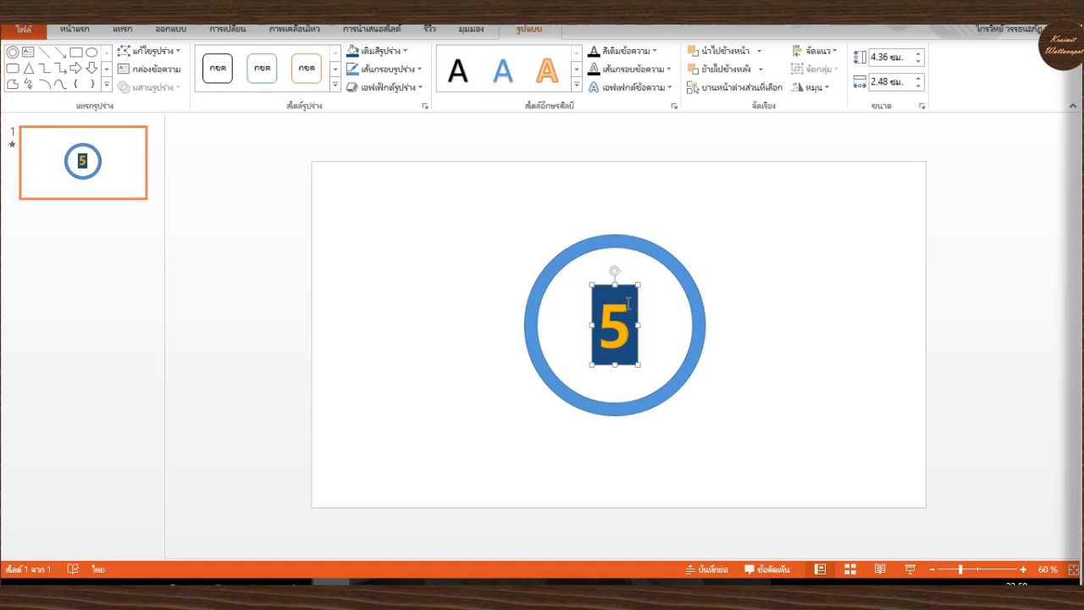
# Step: Give the 5 tile a Fade animation that starts With Previous
pyautogui.click(297, 33)
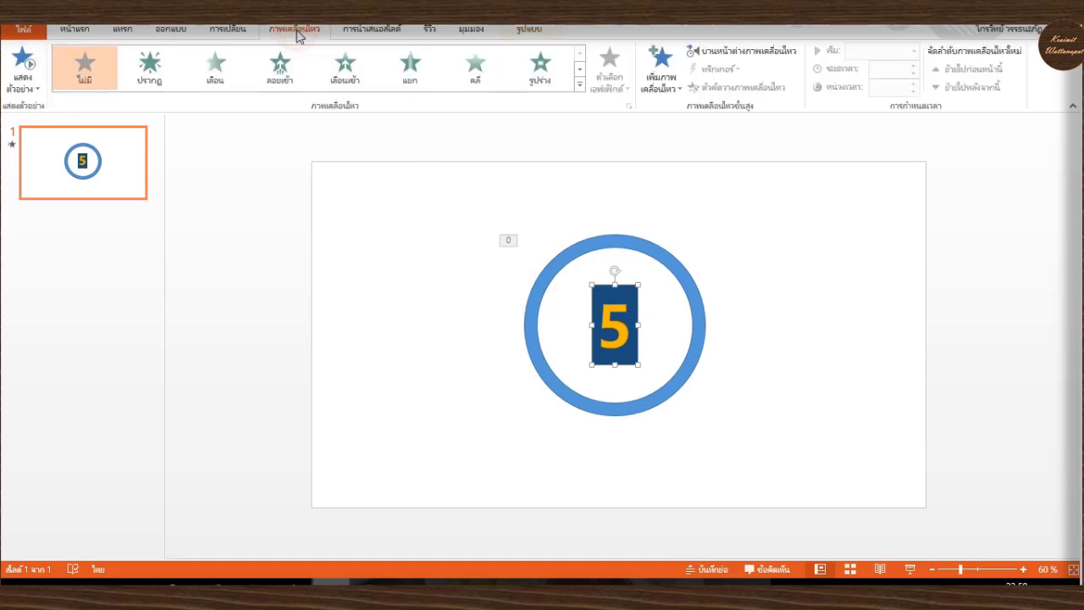
pyautogui.click(581, 75)
pyautogui.click(581, 75)
pyautogui.click(581, 75)
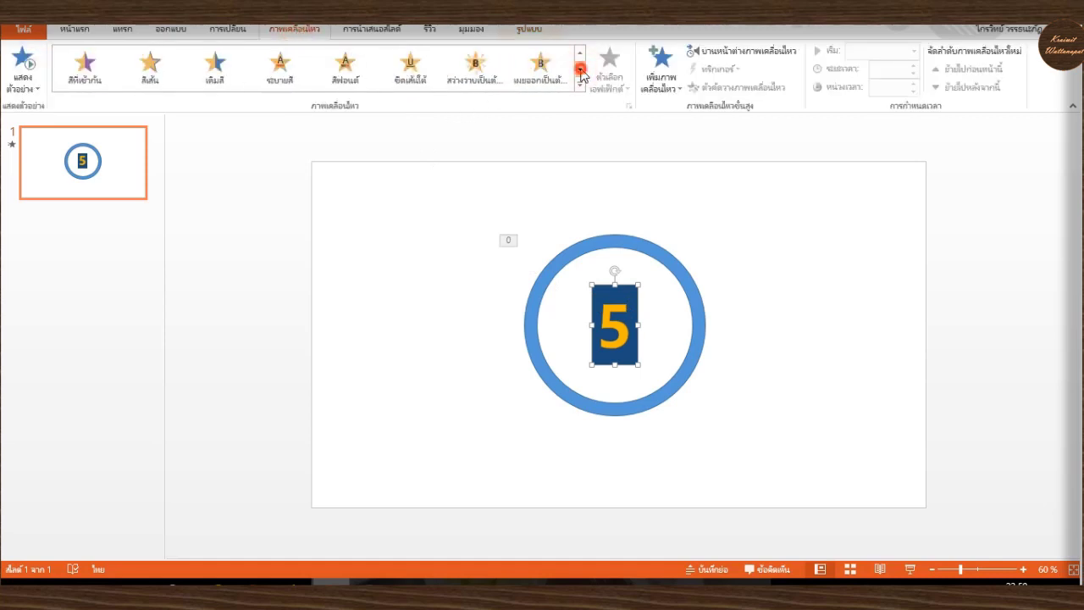
pyautogui.click(581, 74)
pyautogui.click(581, 74)
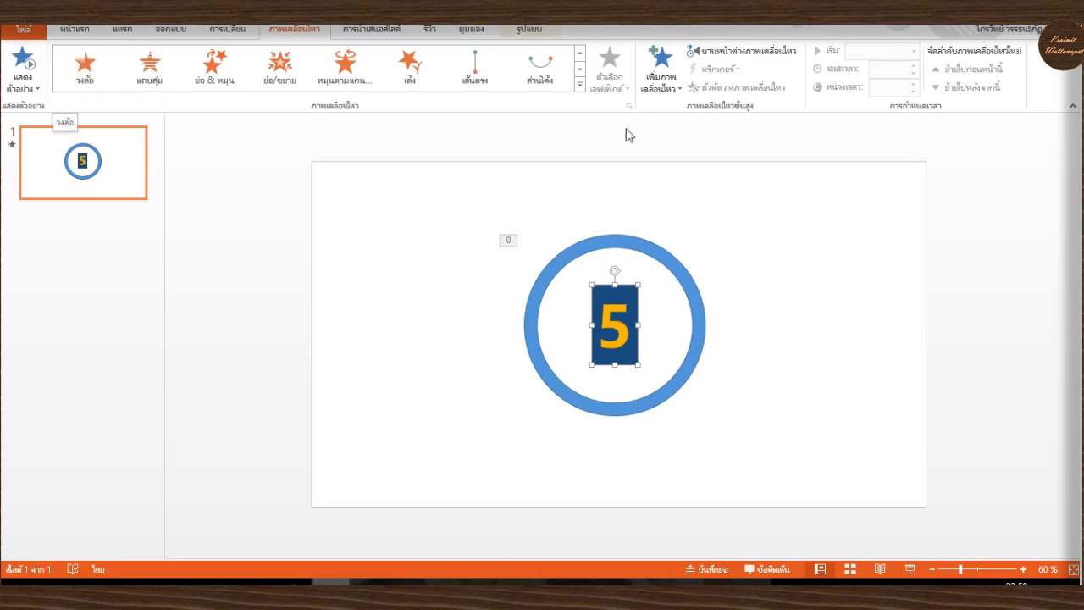
pyautogui.click(579, 69)
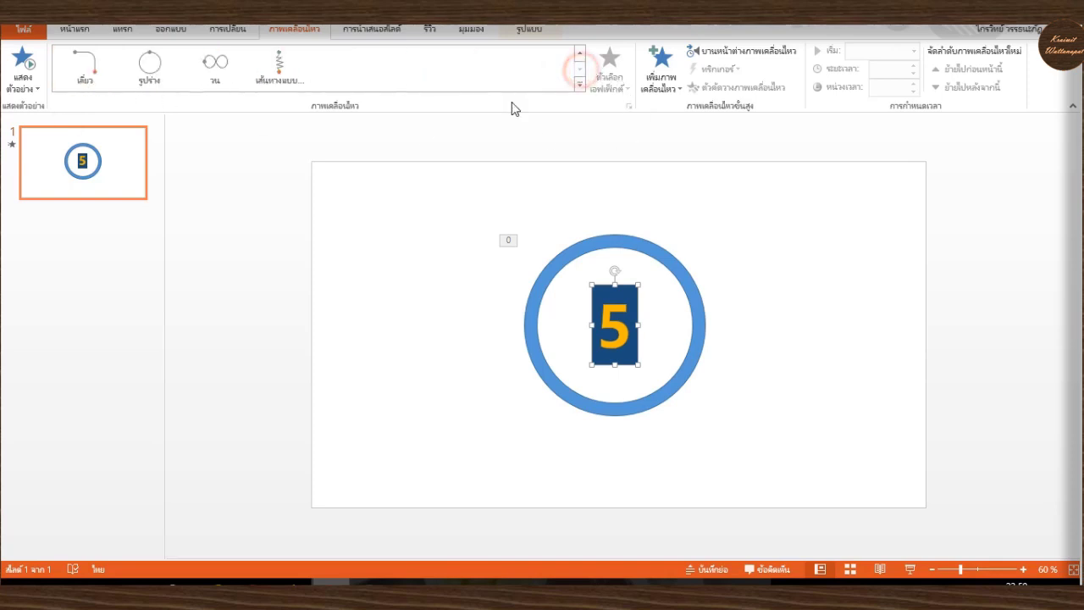
pyautogui.click(580, 54)
pyautogui.click(579, 54)
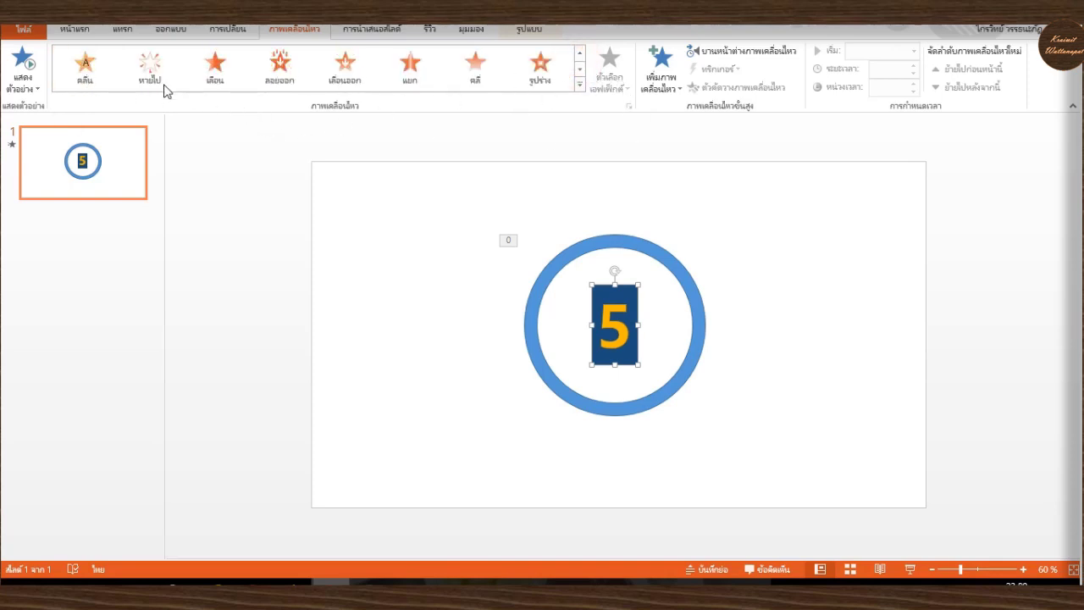
pyautogui.click(212, 72)
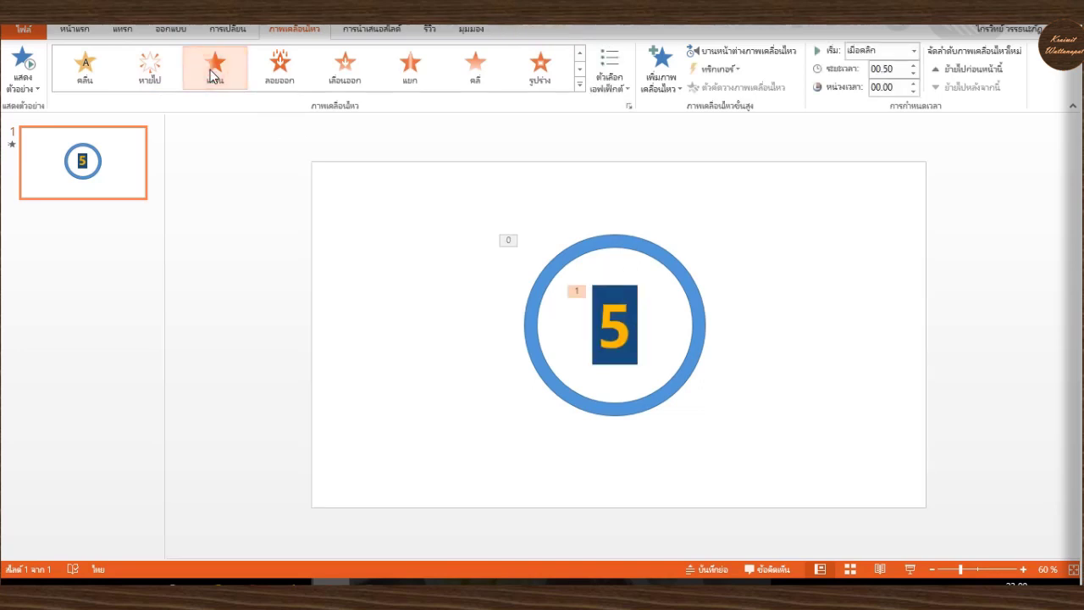
pyautogui.click(913, 49)
pyautogui.click(885, 79)
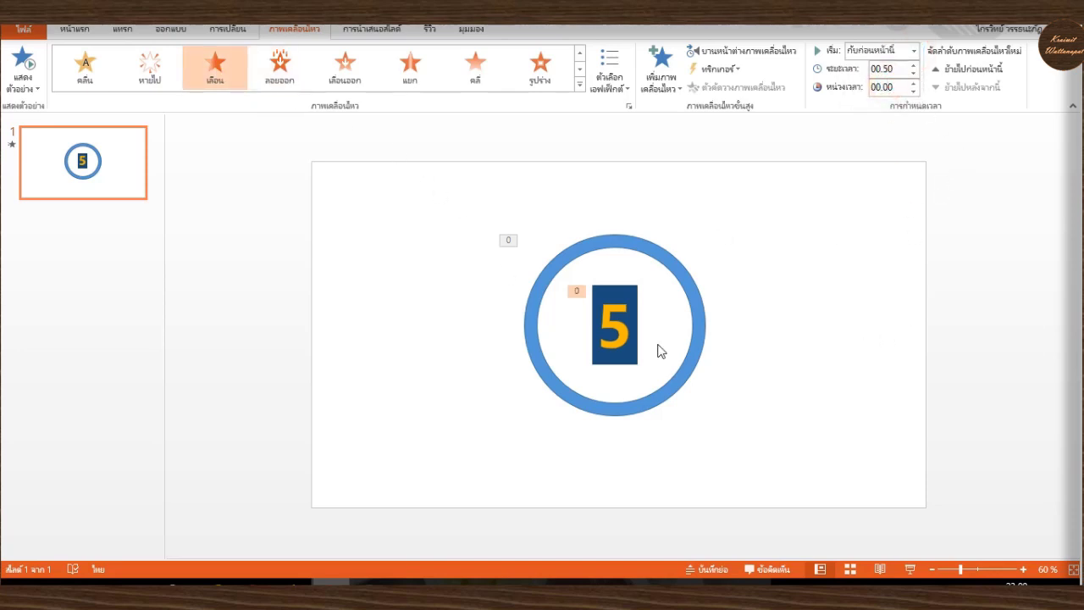
# Step: Paste two duplicates of the 5 tile to the right of the ring
pyautogui.click(627, 294)
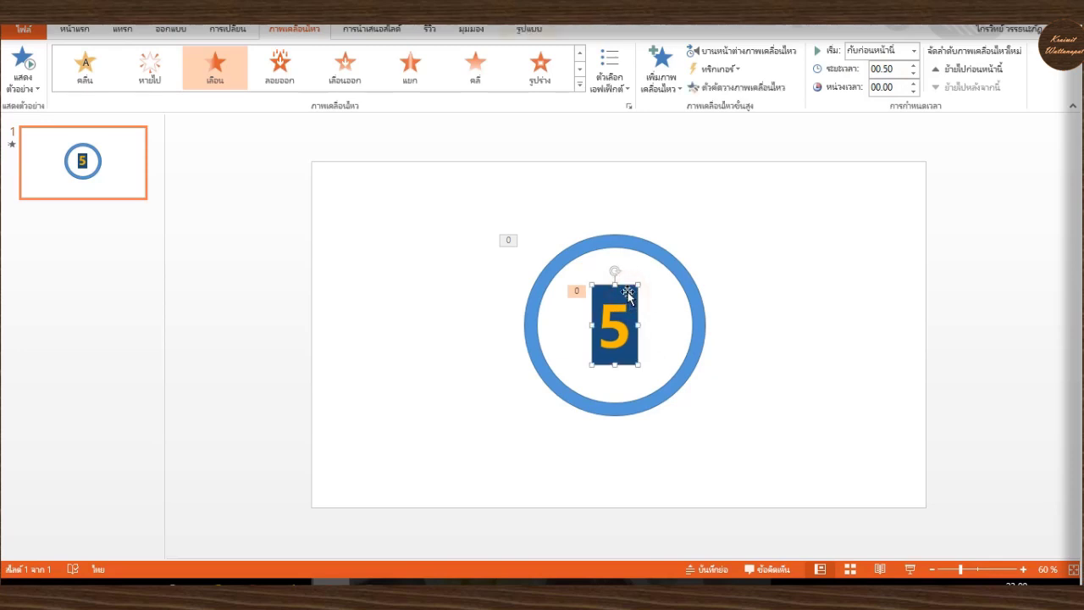
pyautogui.hotkey('ctrl', 'v')
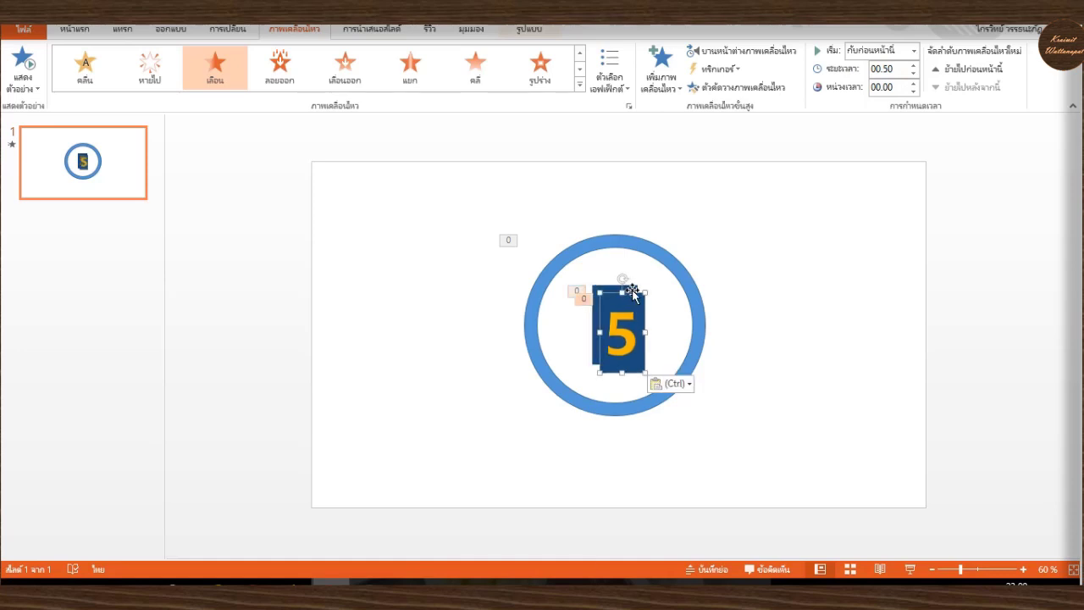
pyautogui.moveTo(635, 303); pyautogui.dragTo(740, 277)
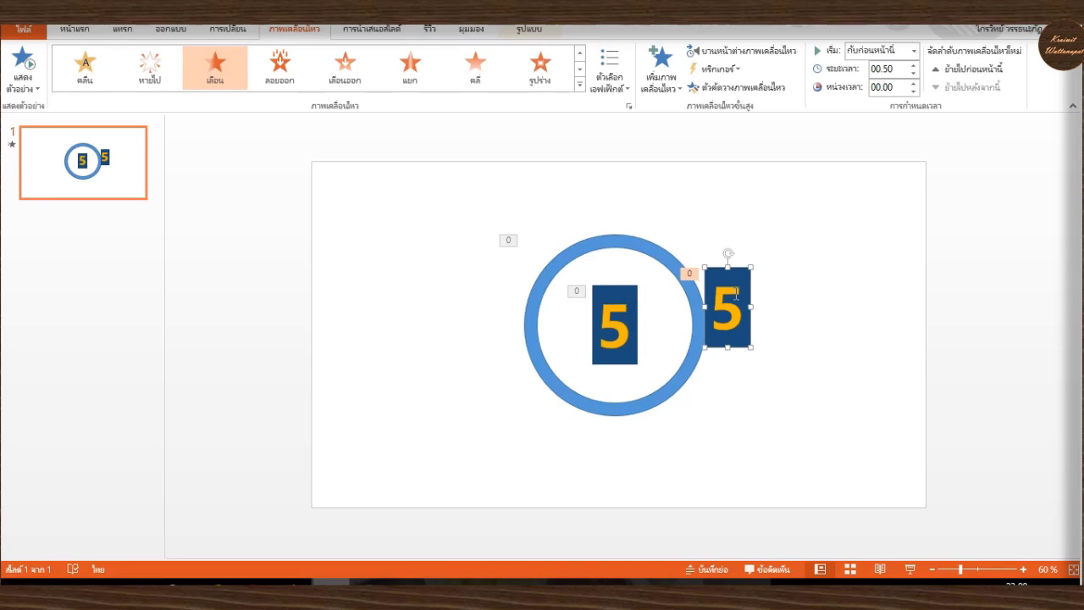
pyautogui.hotkey('ctrl', 'v')
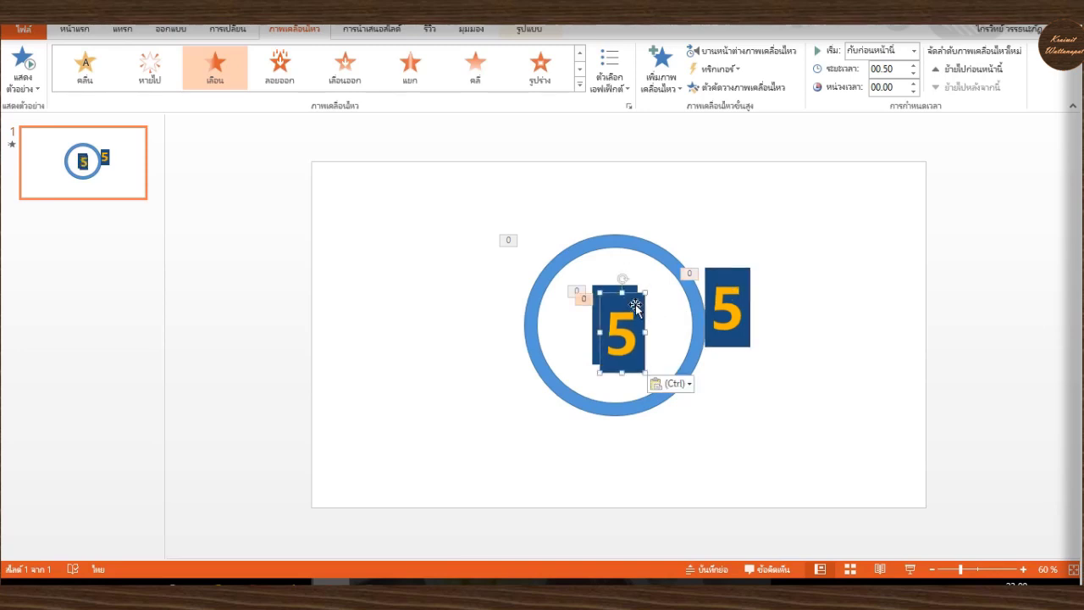
pyautogui.moveTo(635, 307); pyautogui.dragTo(804, 288)
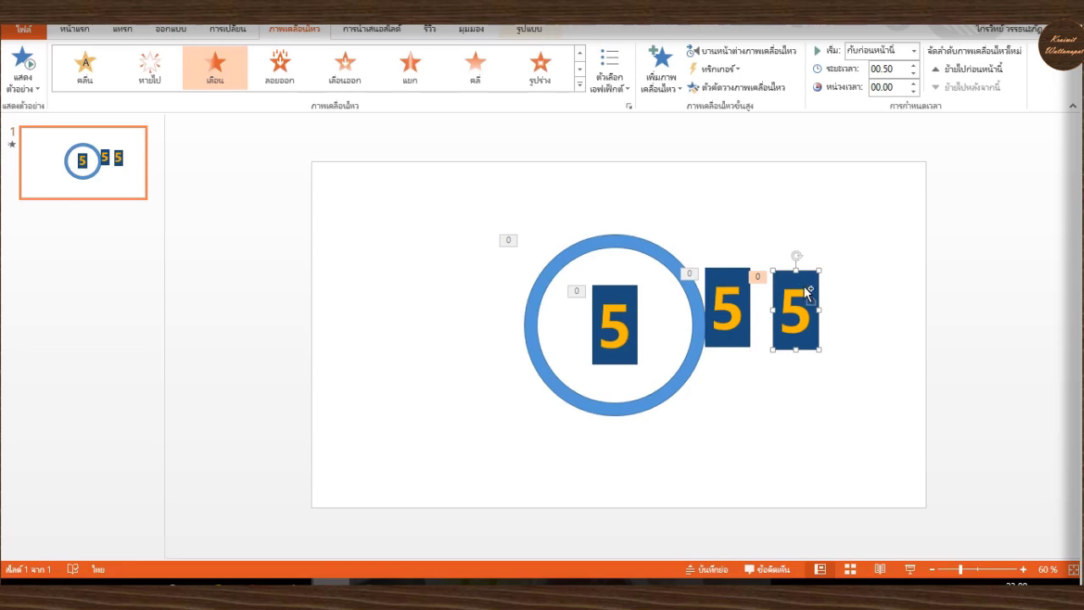
# Step: Paste two more 5 copies and arrange all the fives in an overlapping staggered cascade
pyautogui.hotkey('ctrl', 'v')
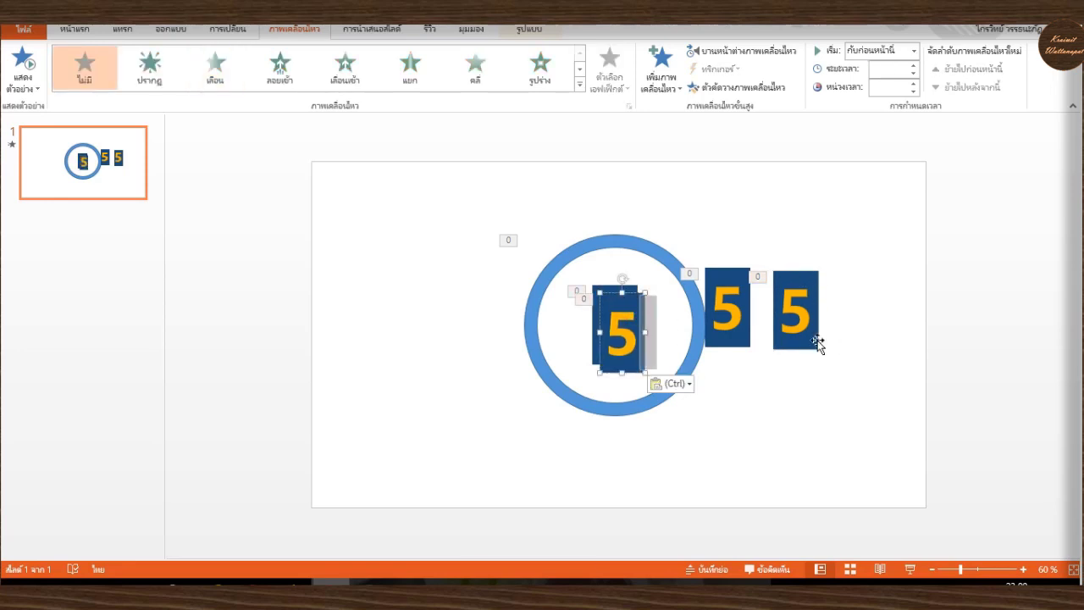
pyautogui.click(765, 421)
pyautogui.click(633, 303)
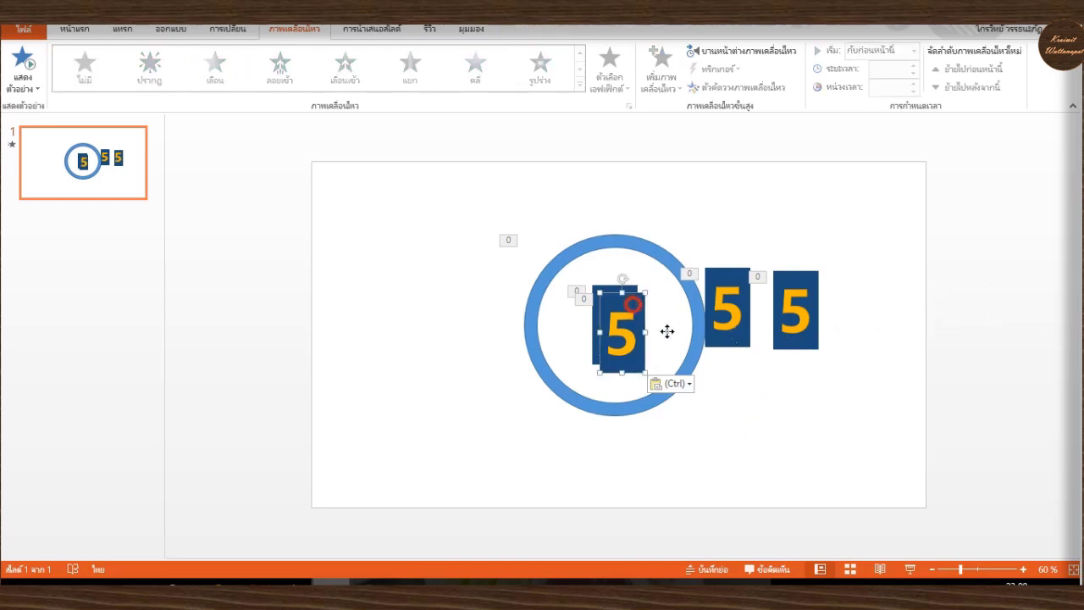
pyautogui.moveTo(636, 307); pyautogui.dragTo(846, 313)
pyautogui.moveTo(804, 280); pyautogui.dragTo(766, 285)
pyautogui.moveTo(829, 301); pyautogui.dragTo(779, 317)
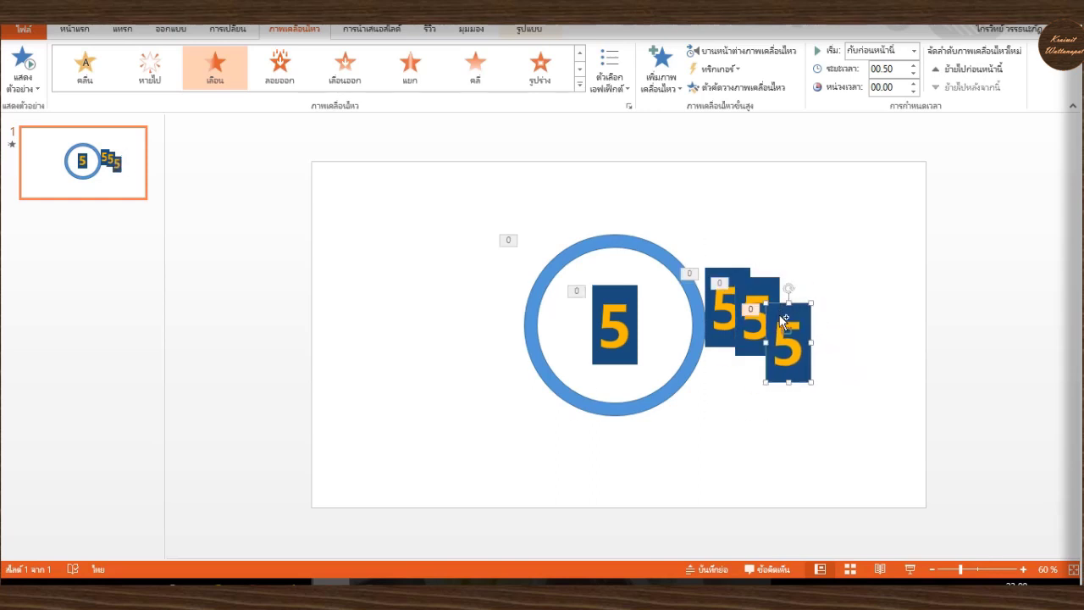
pyautogui.hotkey('ctrl', 'v')
pyautogui.moveTo(652, 332)
pyautogui.mouseDown()
pyautogui.moveTo(801, 364)
pyautogui.moveTo(827, 347)
pyautogui.mouseUp()
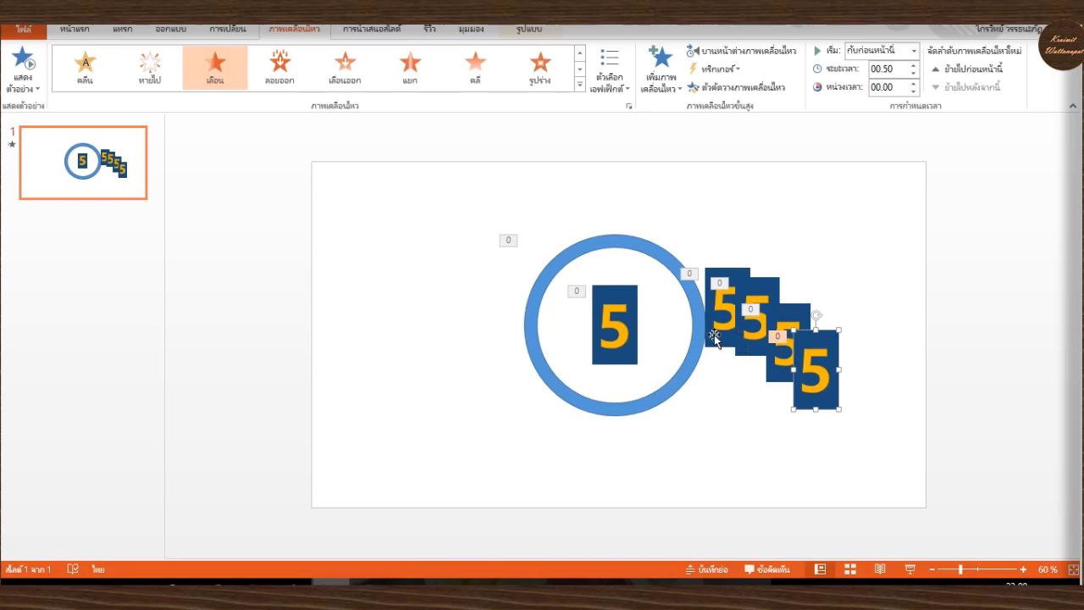
# Step: Apply the Fade exit effect to the centre number box showing 1
pyautogui.click(626, 316)
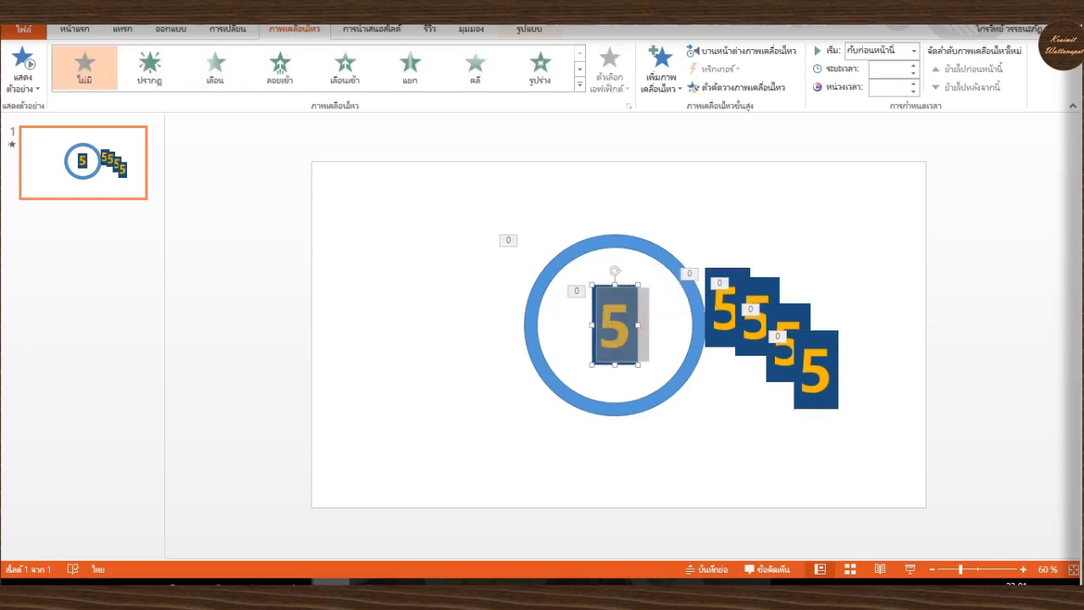
pyautogui.click(215, 68)
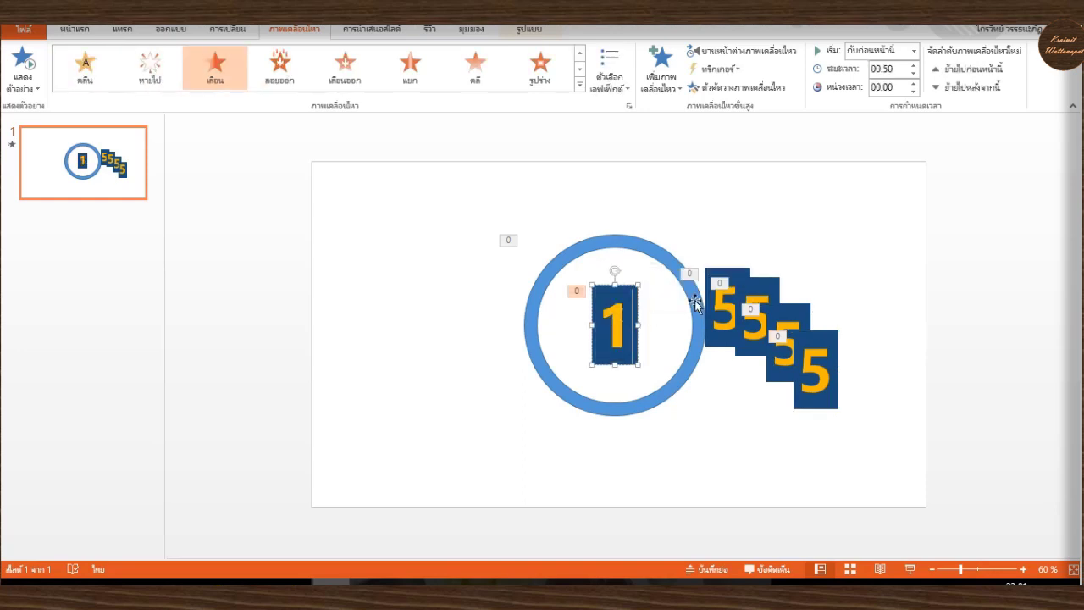
pyautogui.click(756, 472)
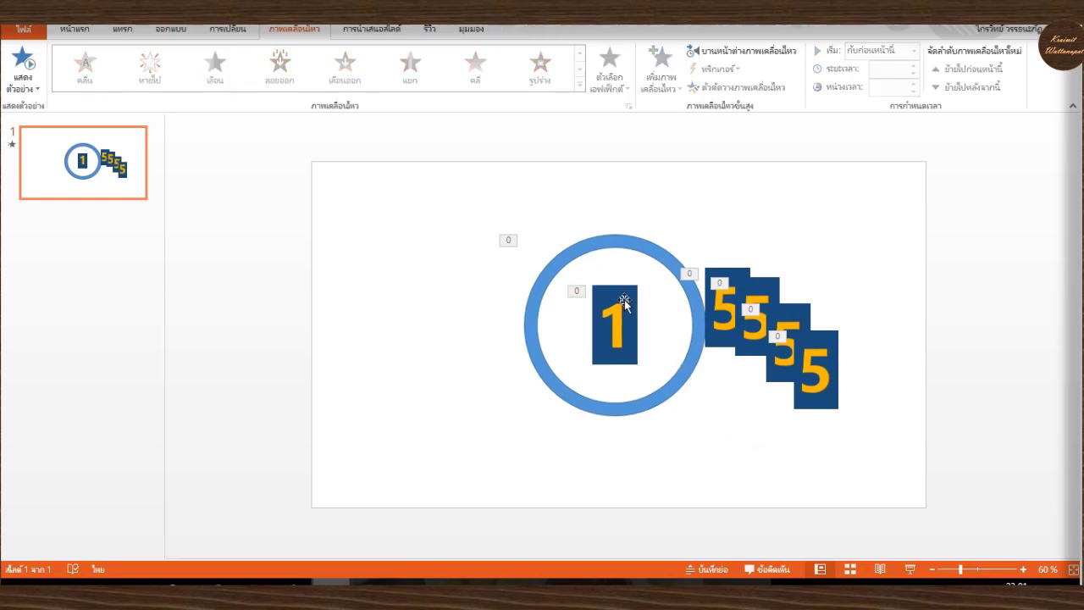
# Step: Move a 5 copy into the ring and change its number to 2
pyautogui.click(723, 339)
pyautogui.moveTo(723, 339); pyautogui.dragTo(656, 360)
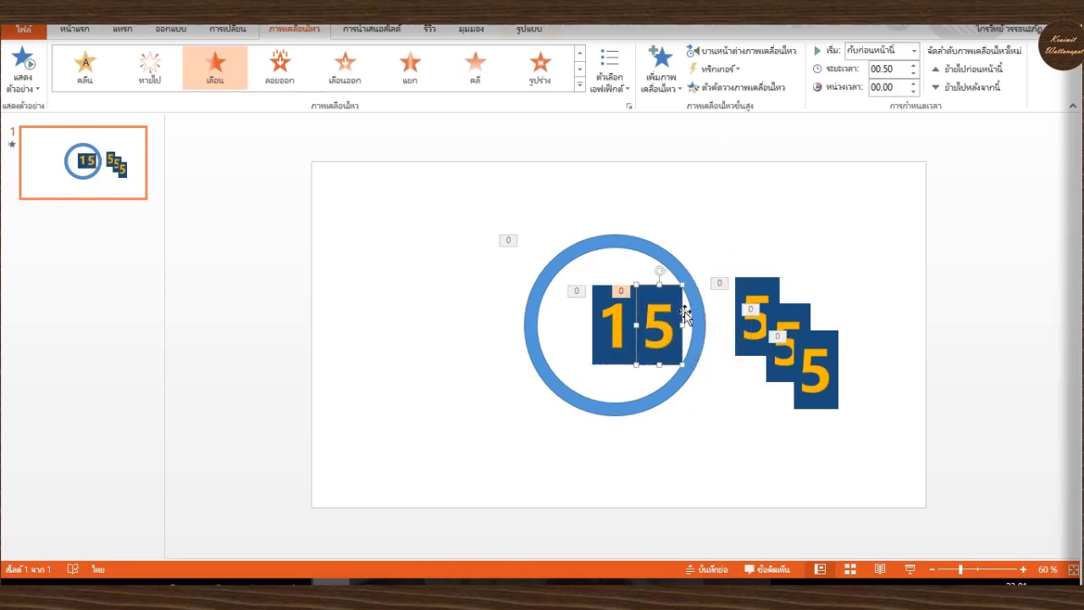
pyautogui.click(652, 336)
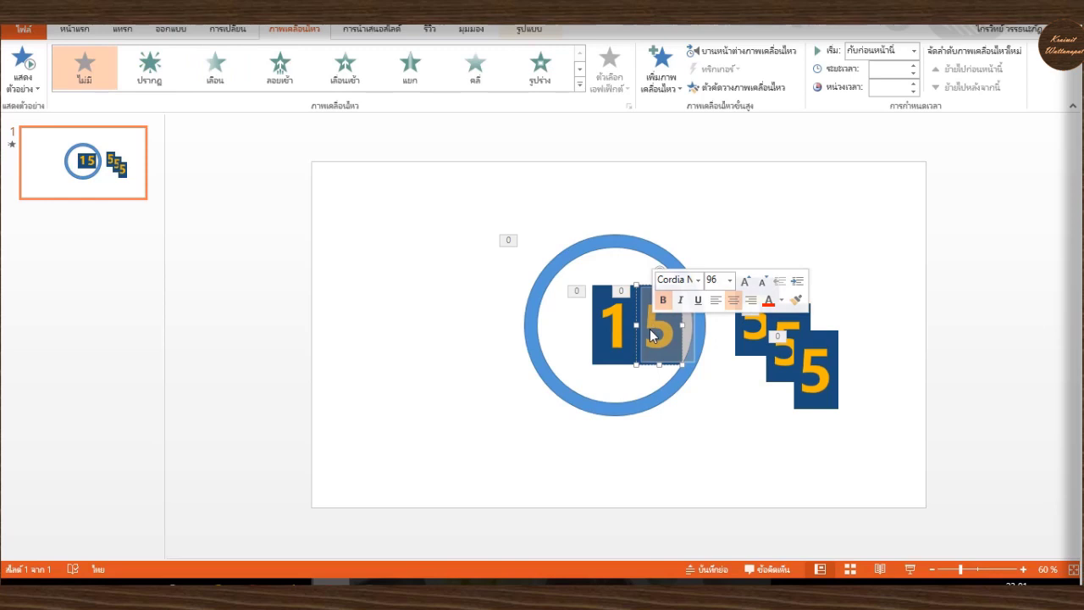
pyautogui.hotkey('ctrl', 'z')
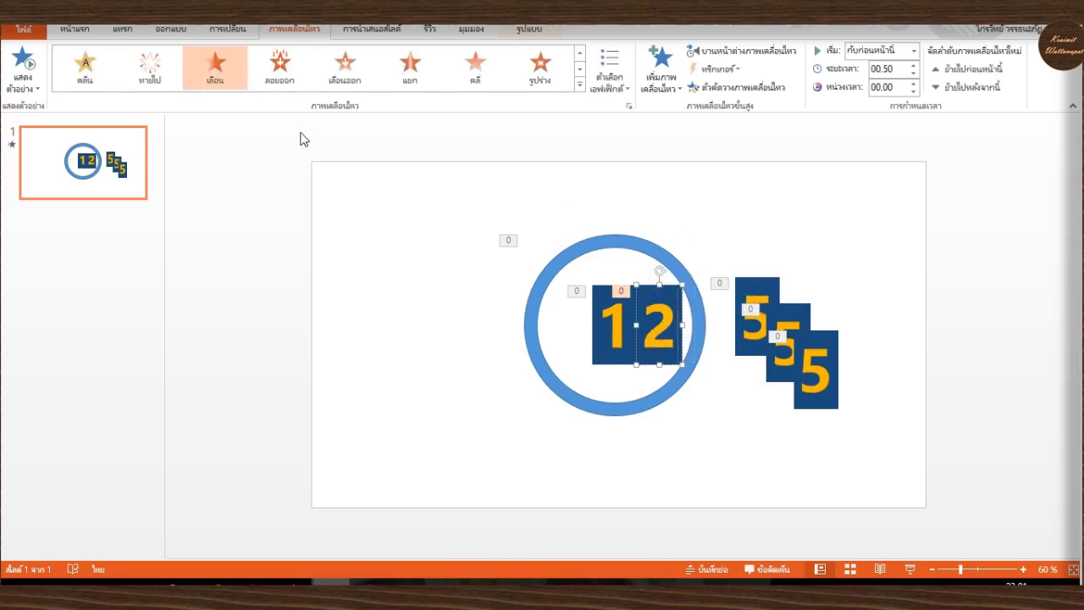
# Step: Bring the 2 box to the front and align it over the 1 inside the ring
pyautogui.click(66, 32)
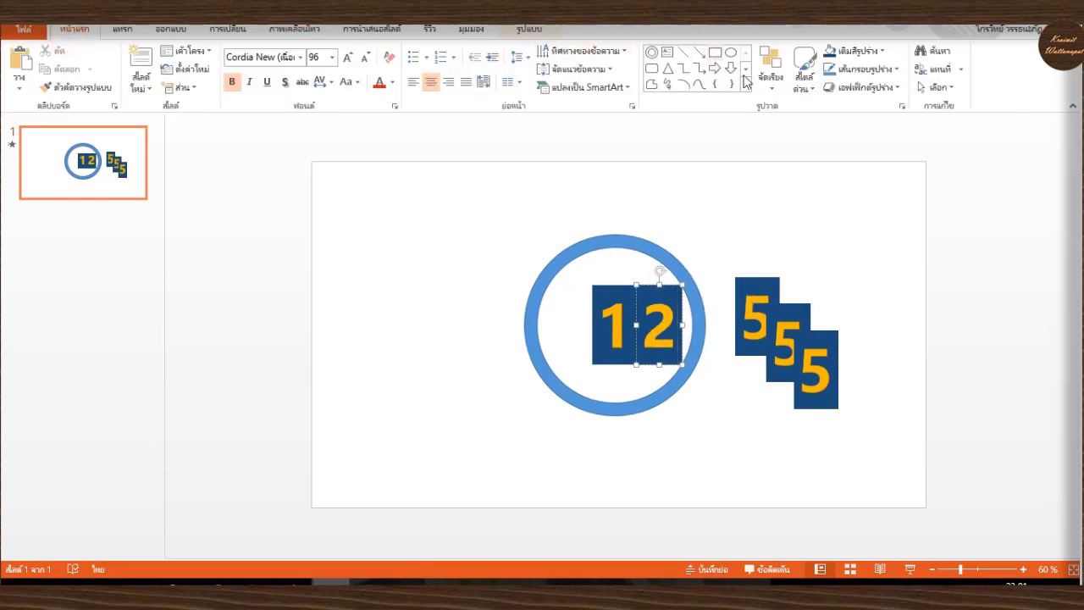
pyautogui.click(770, 78)
pyautogui.click(793, 125)
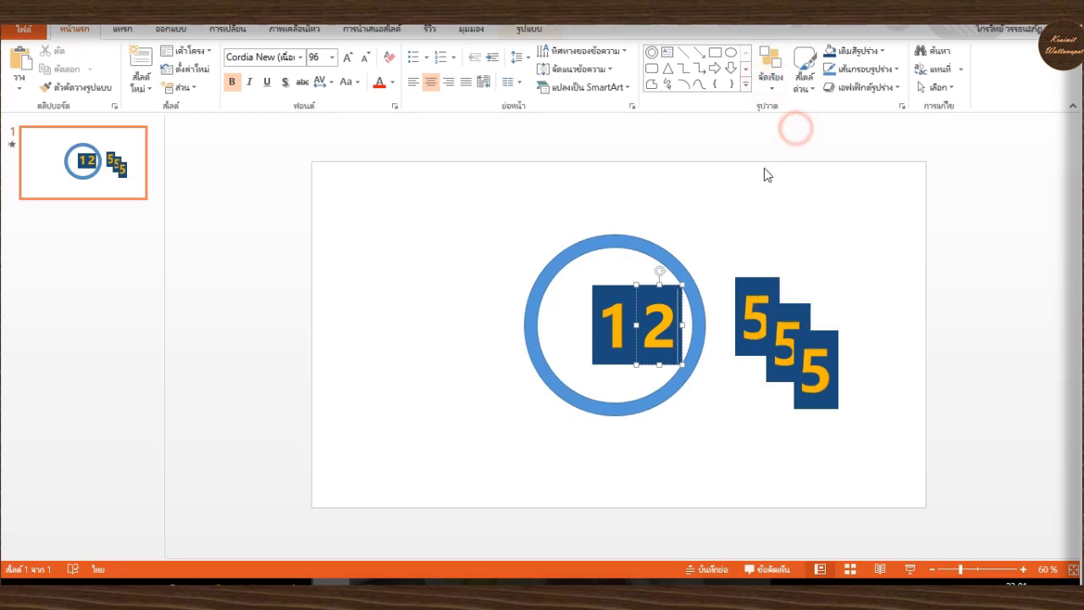
pyautogui.moveTo(665, 285); pyautogui.dragTo(627, 280)
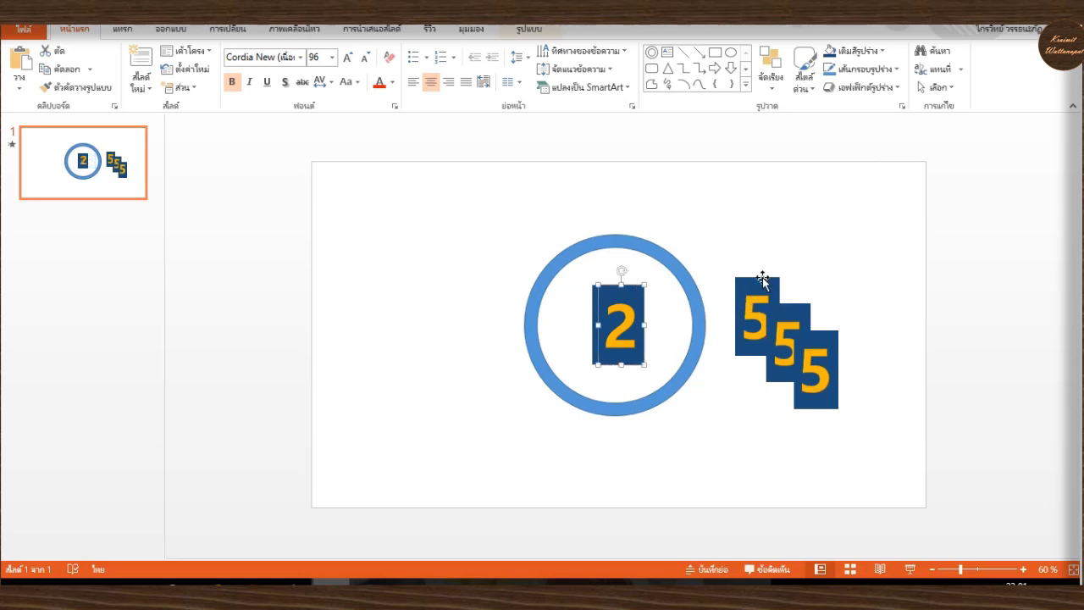
pyautogui.click(685, 456)
pyautogui.click(630, 288)
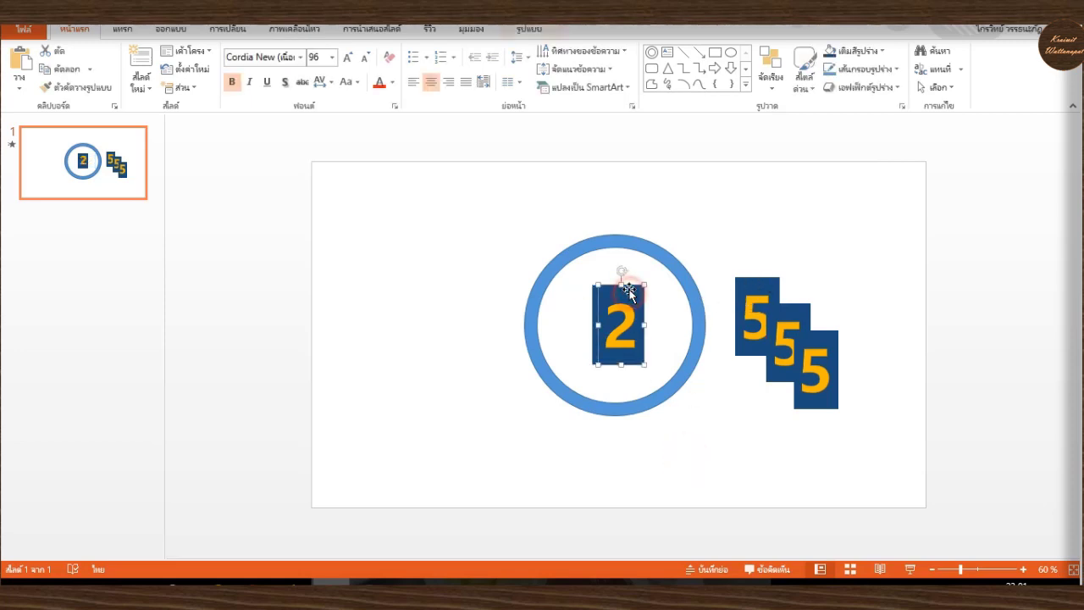
pyautogui.moveTo(630, 288); pyautogui.dragTo(624, 284)
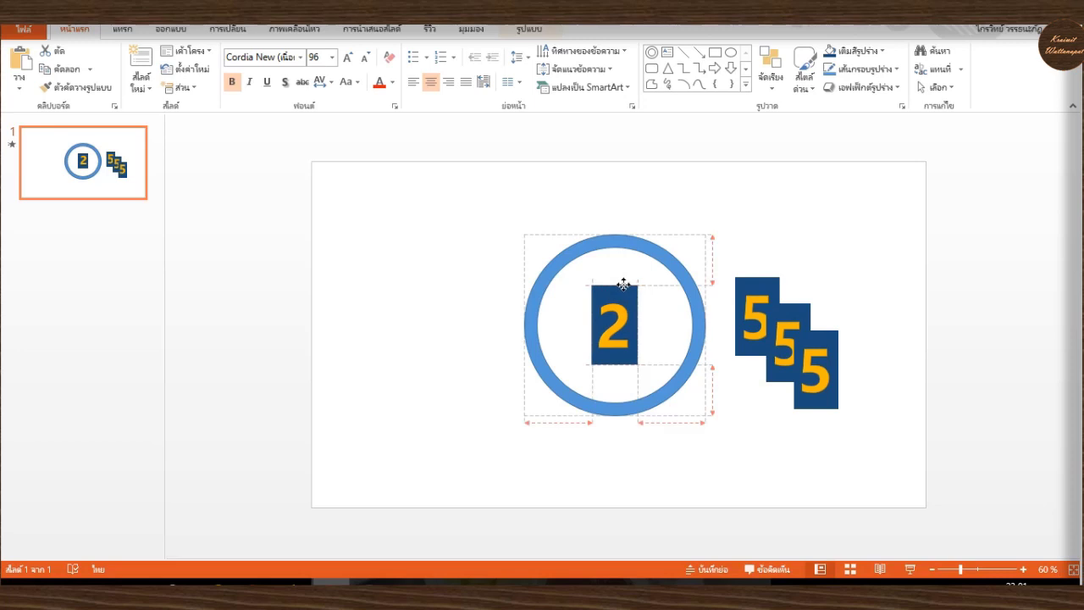
pyautogui.click(764, 282)
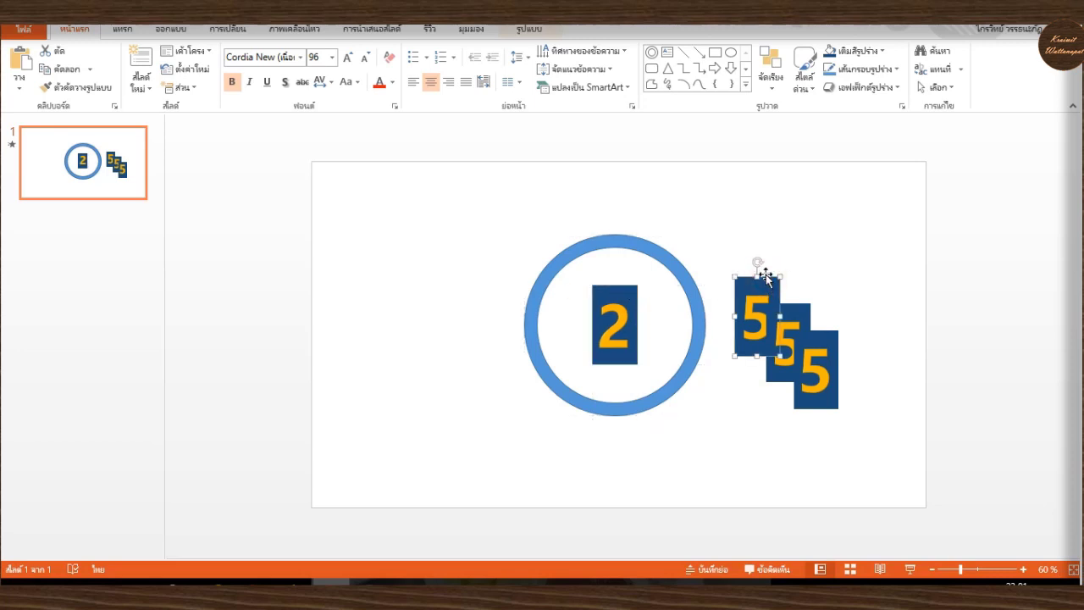
# Step: Retype a 5 copy as 3, bring it to front, and place it over the 2
pyautogui.moveTo(764, 282); pyautogui.dragTo(667, 285)
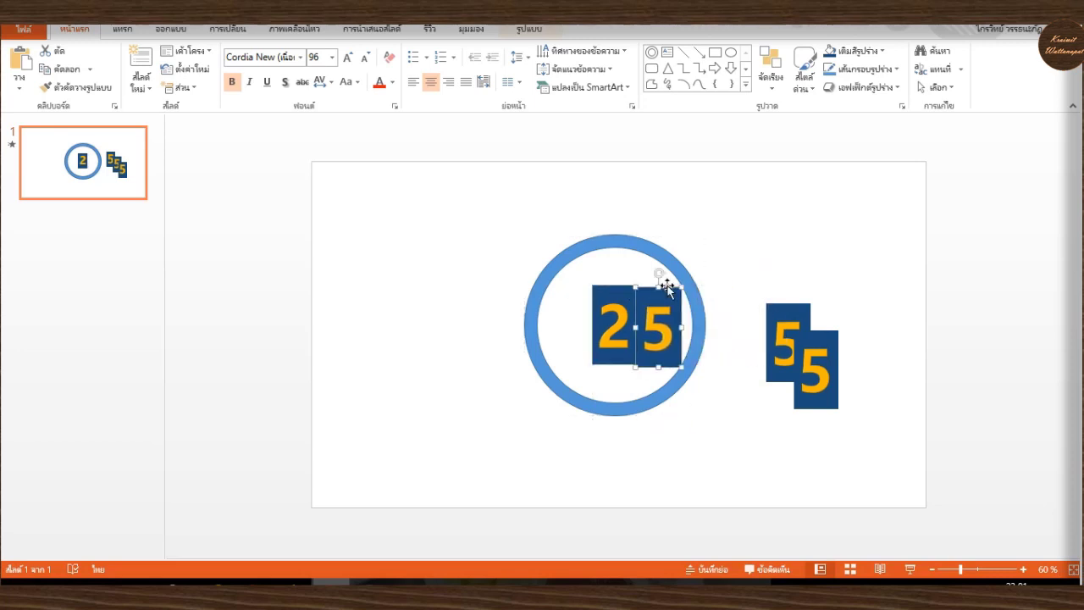
pyautogui.doubleClick(657, 318)
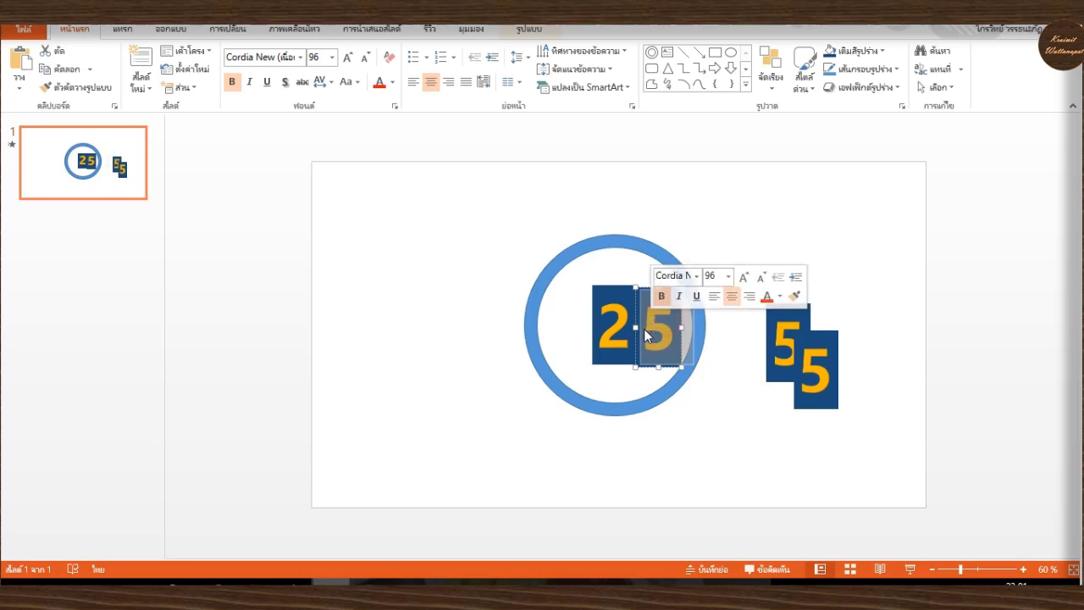
pyautogui.write('3')
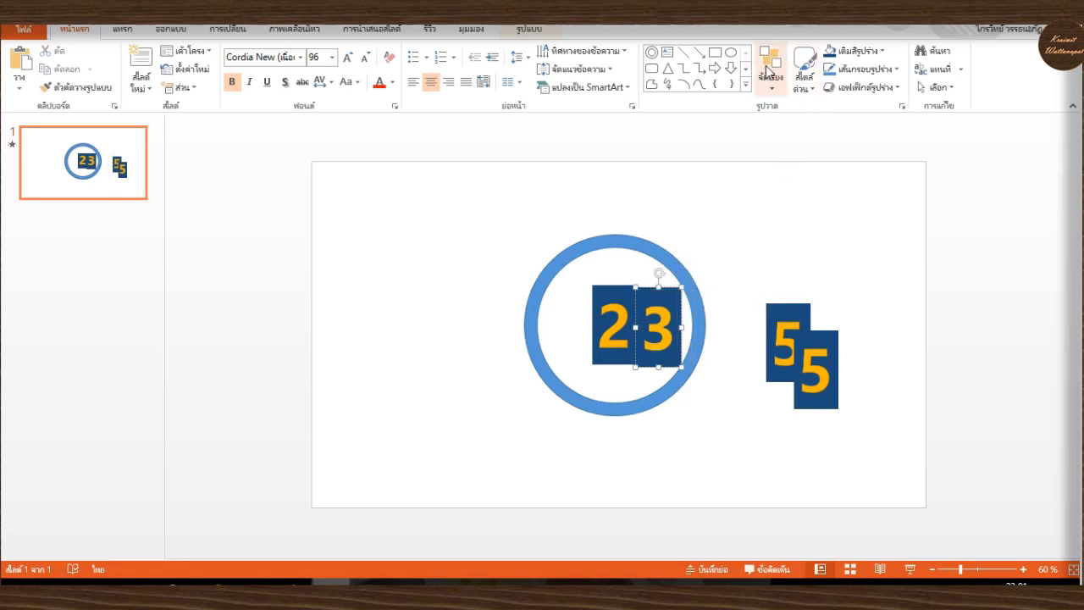
pyautogui.click(770, 74)
pyautogui.click(795, 128)
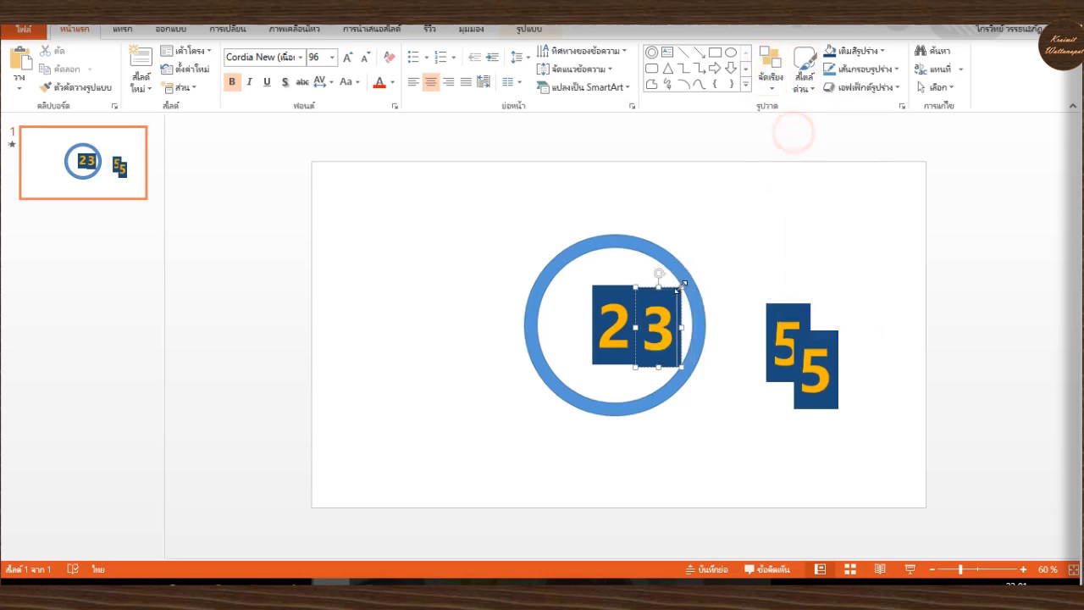
pyautogui.moveTo(669, 287); pyautogui.dragTo(623, 285)
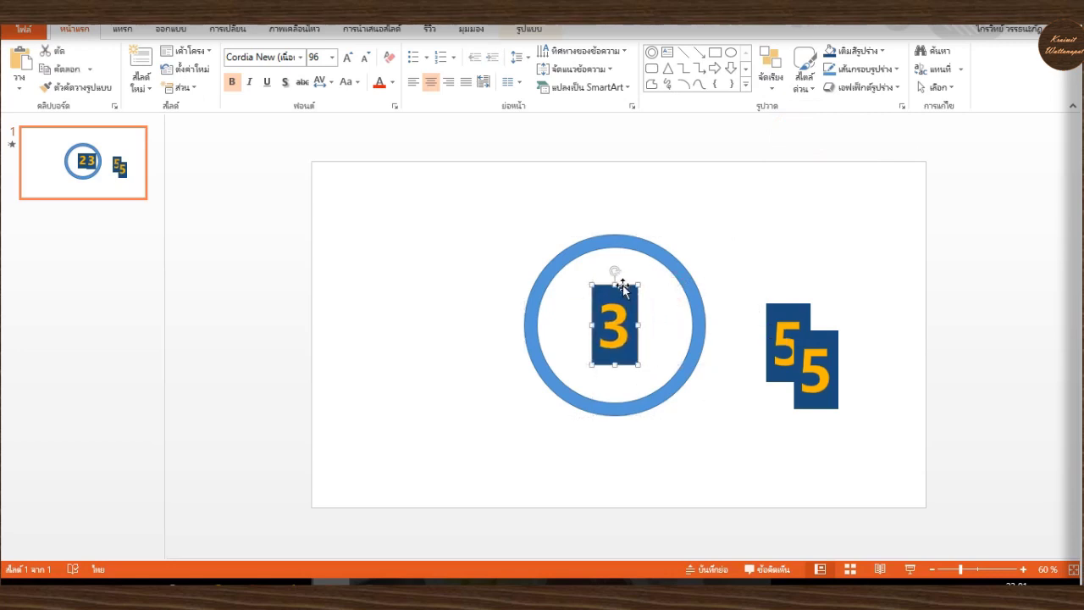
# Step: Retype another copy as 4, bring it to front, and align it over the 3
pyautogui.moveTo(795, 321); pyautogui.dragTo(773, 333)
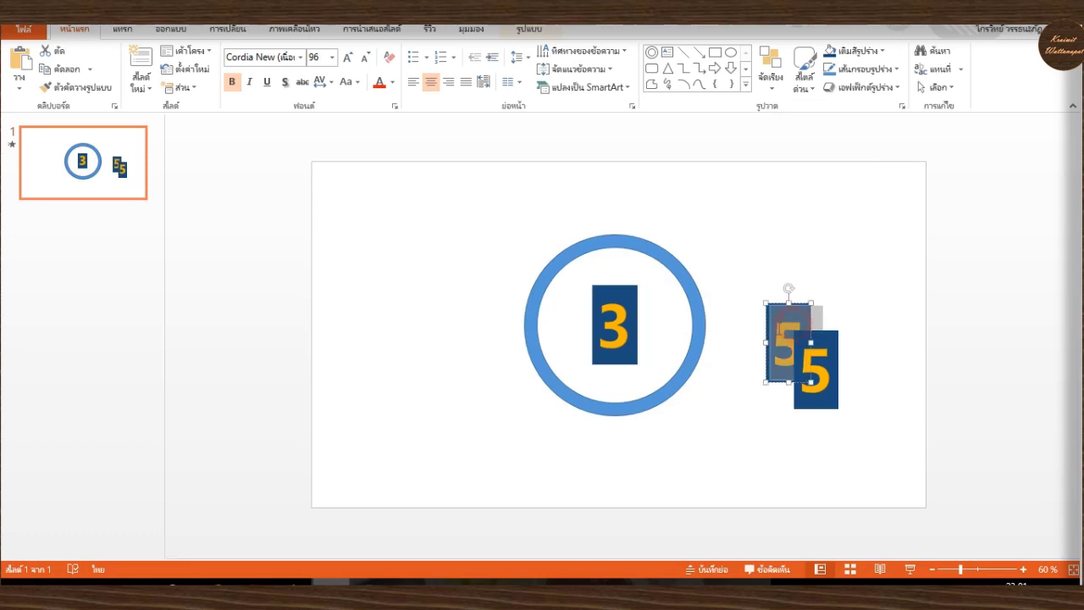
pyautogui.write('4')
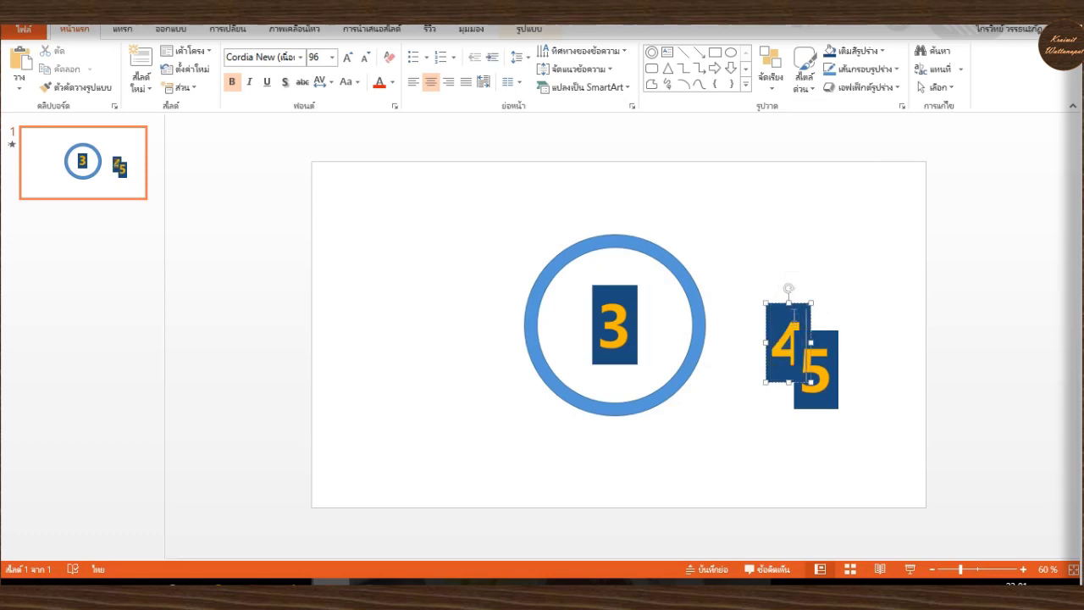
pyautogui.moveTo(798, 301); pyautogui.dragTo(634, 286)
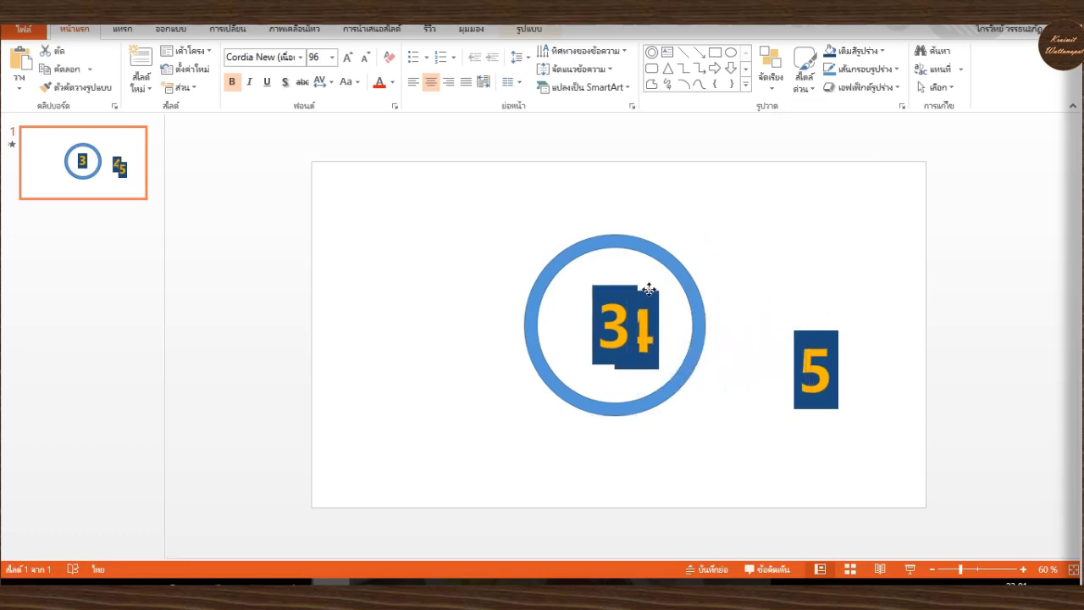
pyautogui.click(770, 68)
pyautogui.click(787, 125)
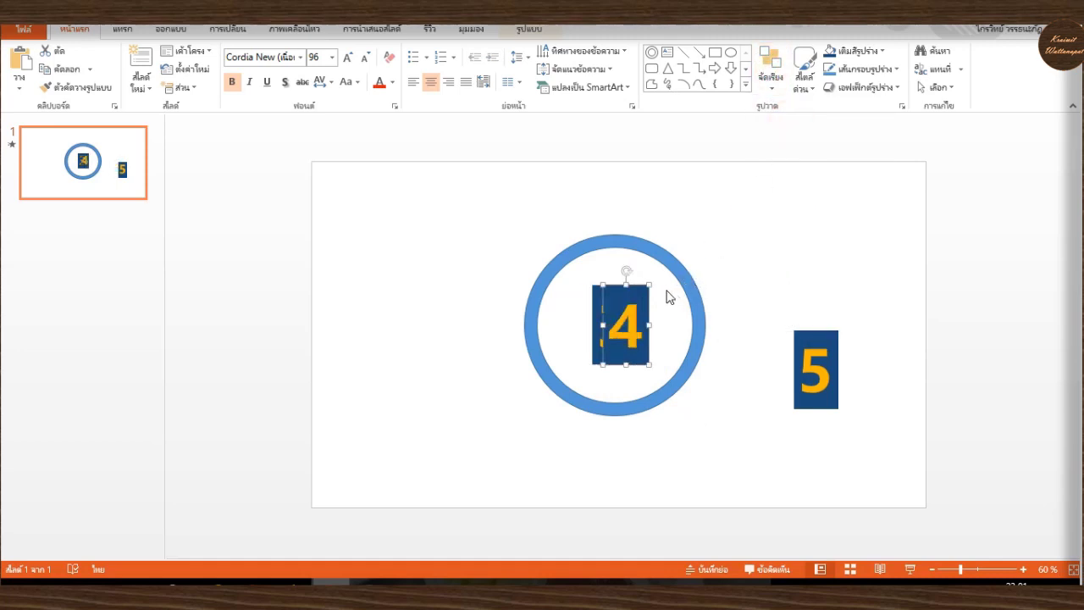
pyautogui.moveTo(641, 287); pyautogui.dragTo(630, 287)
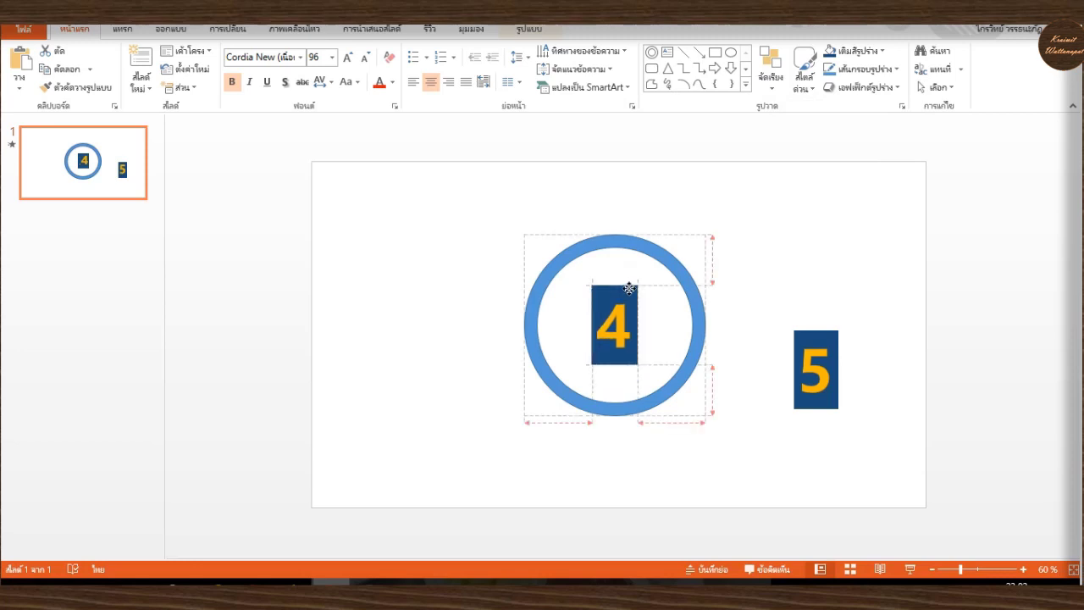
# Step: Bring the last 5 box to front and move it onto the stack in the ring
pyautogui.click(811, 341)
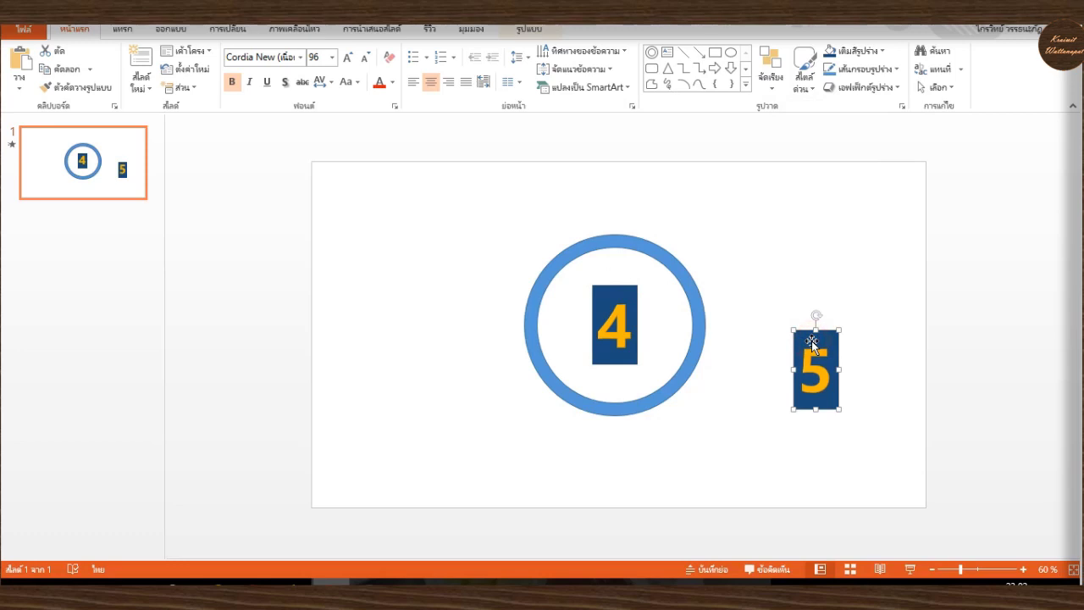
pyautogui.click(769, 75)
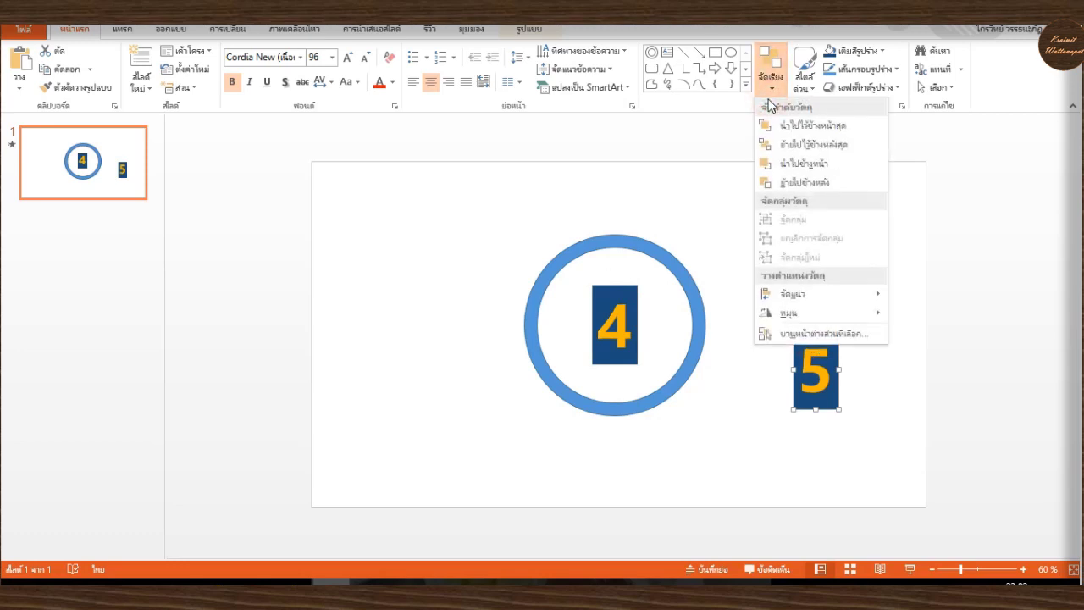
pyautogui.click(792, 141)
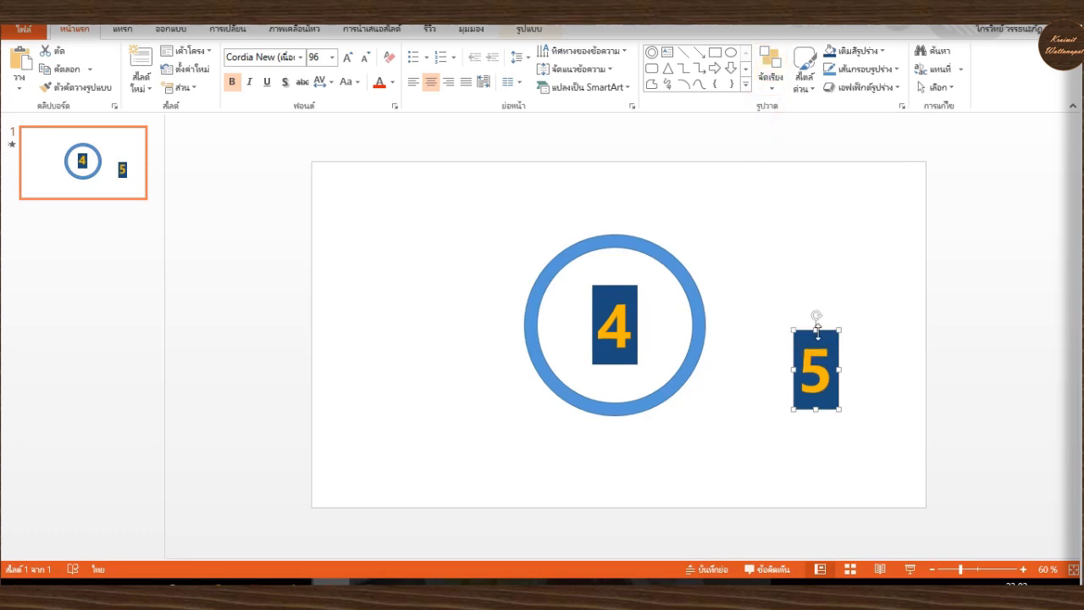
pyautogui.moveTo(825, 336); pyautogui.dragTo(625, 293)
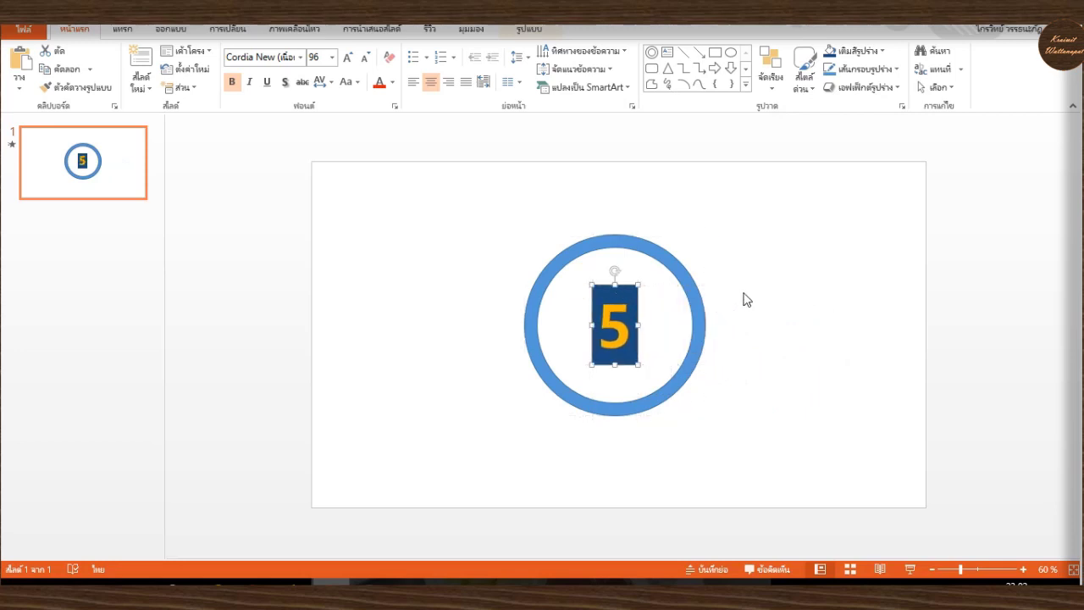
pyautogui.click(798, 273)
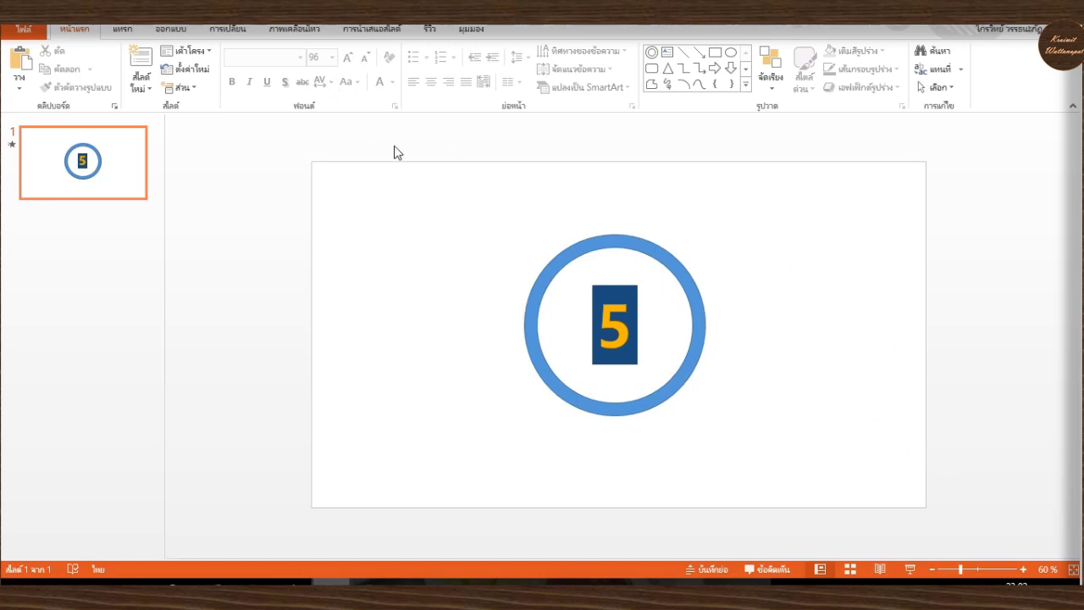
# Step: Select the ring and number stack and show the Animation Pane listing their animations
pyautogui.moveTo(396, 153); pyautogui.dragTo(869, 510)
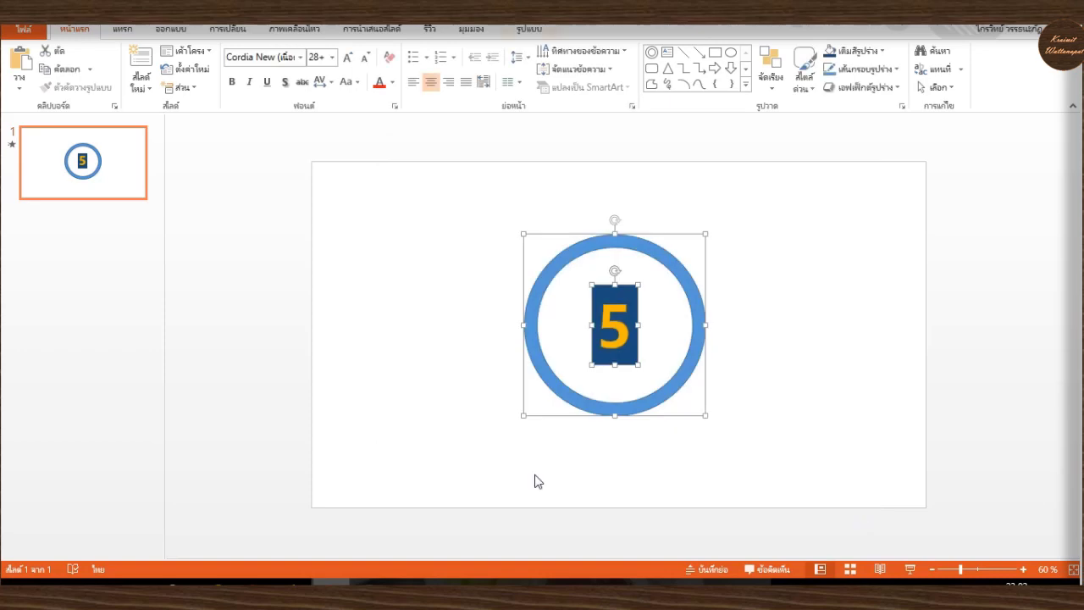
pyautogui.click(285, 29)
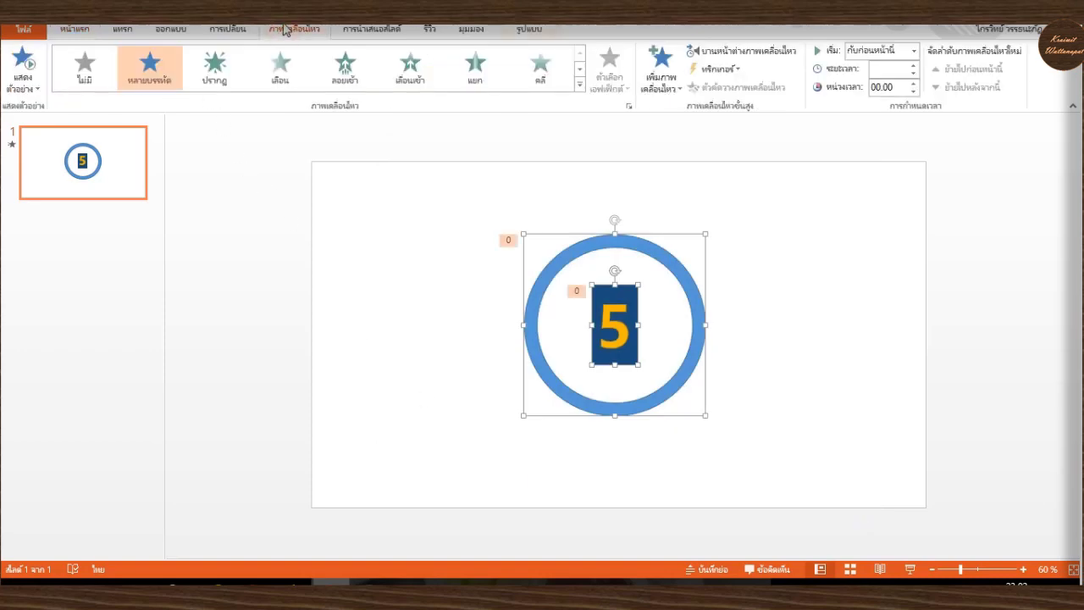
pyautogui.click(744, 50)
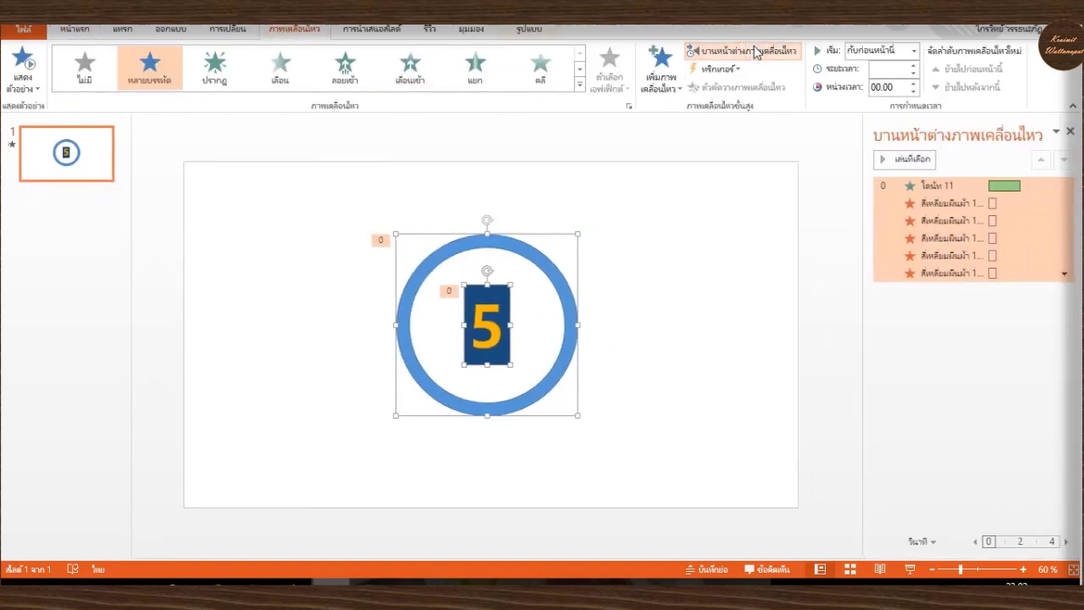
# Step: Set Repeat to 4 in the Timing settings of the Donut 11 ring's Wheel animation
pyautogui.click(1060, 187)
pyautogui.click(1065, 187)
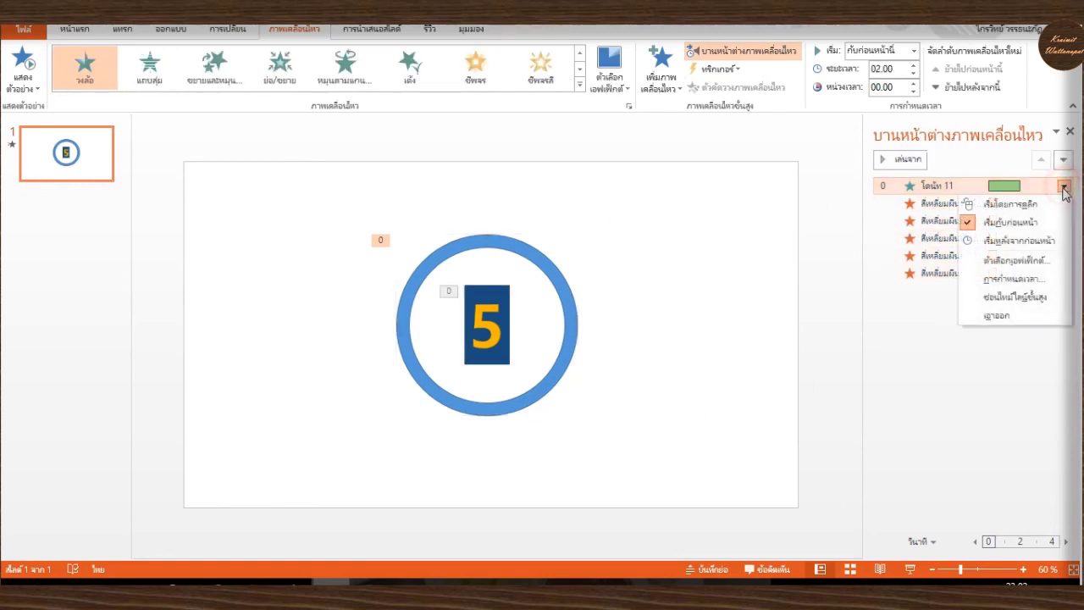
pyautogui.click(1006, 284)
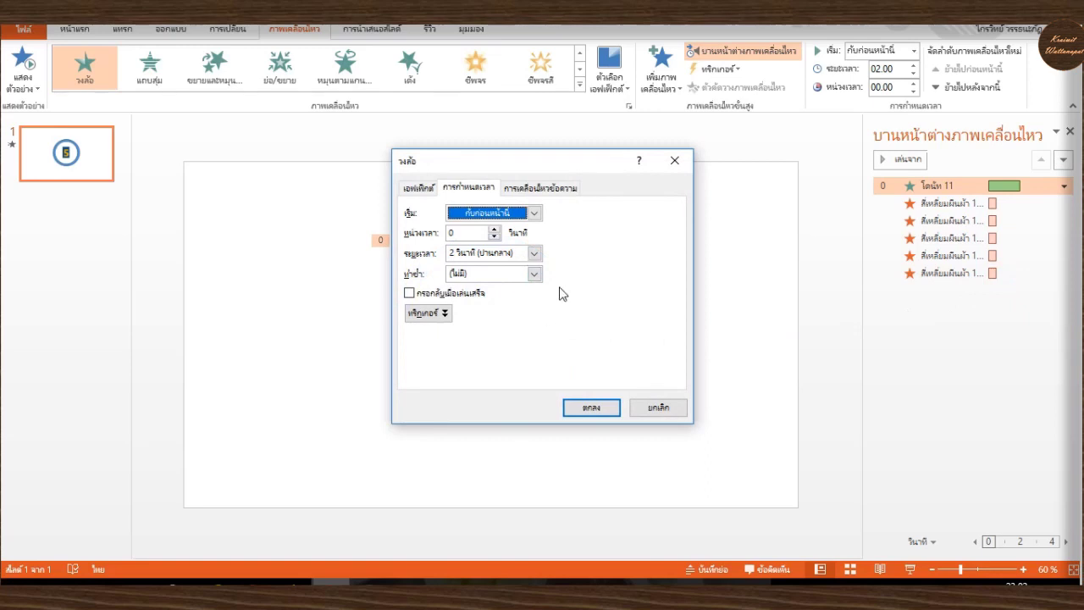
pyautogui.click(534, 274)
pyautogui.click(481, 330)
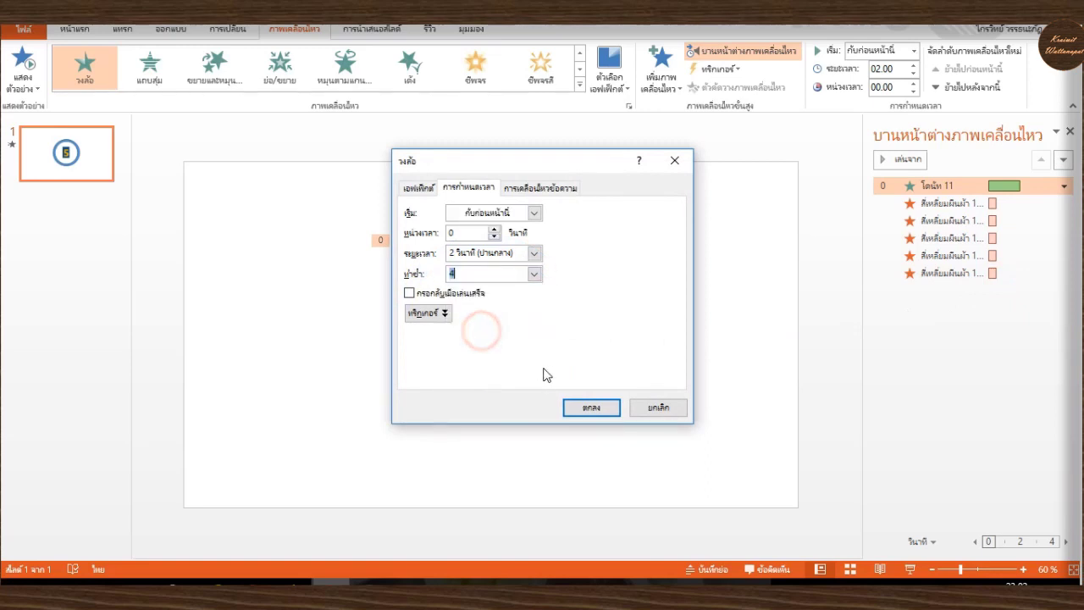
pyautogui.click(591, 410)
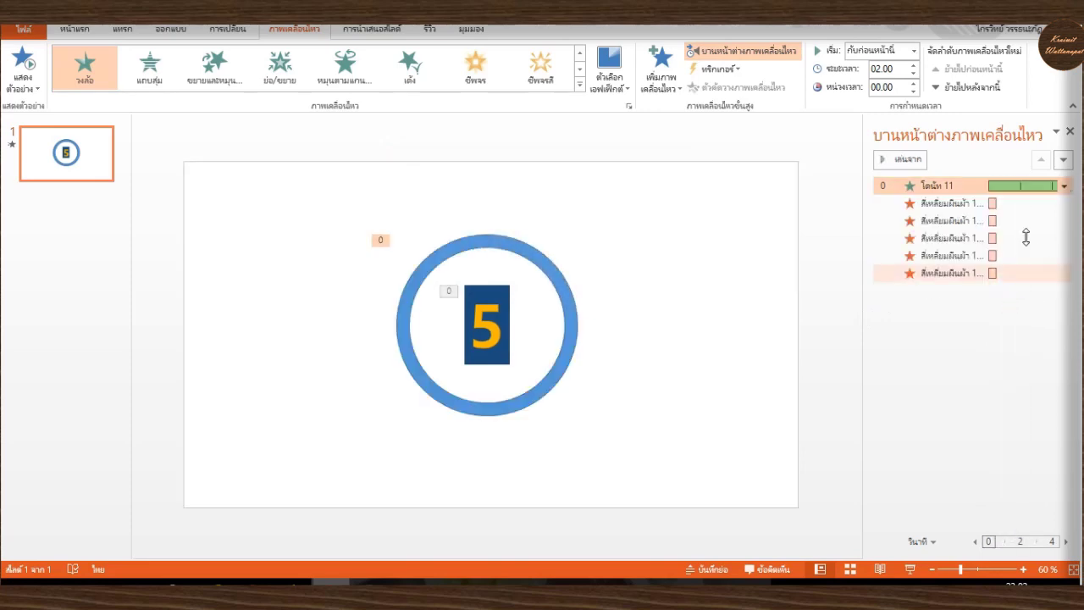
pyautogui.click(1047, 206)
pyautogui.click(1063, 203)
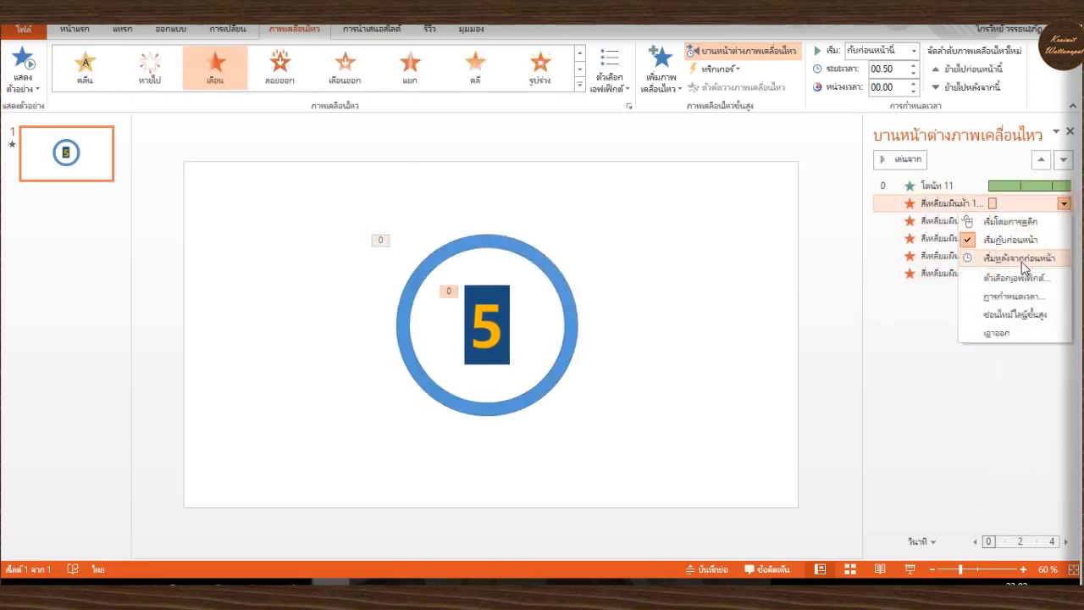
pyautogui.click(1016, 292)
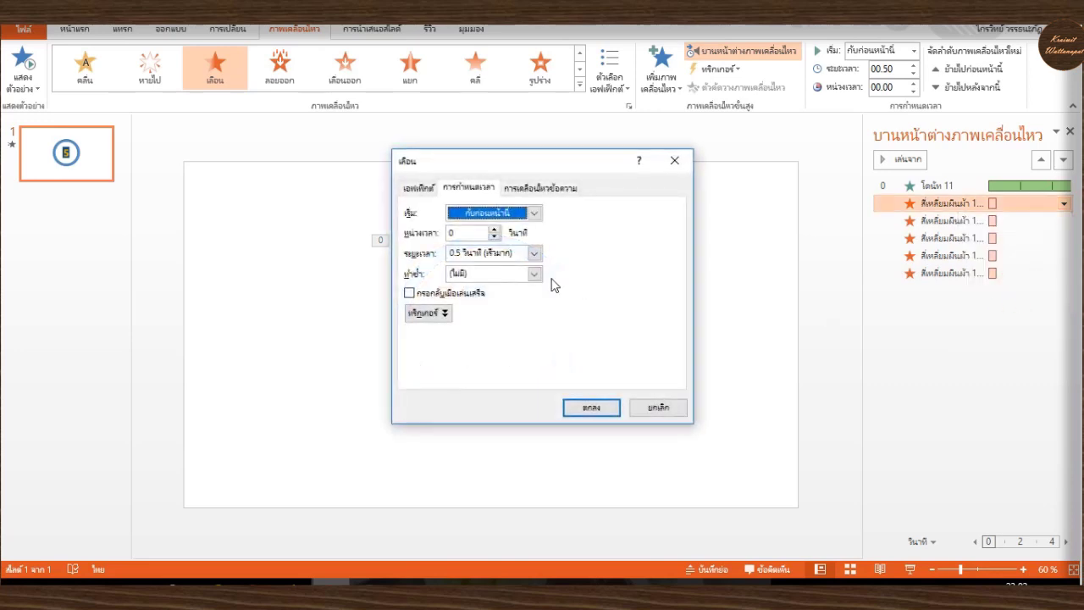
pyautogui.click(494, 229)
pyautogui.click(495, 229)
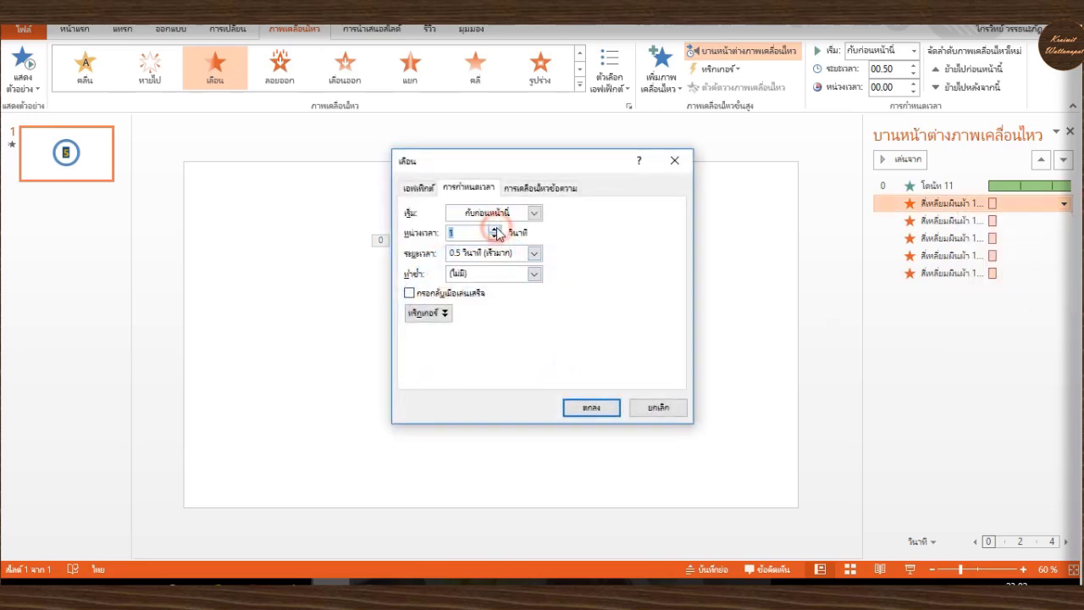
pyautogui.click(495, 228)
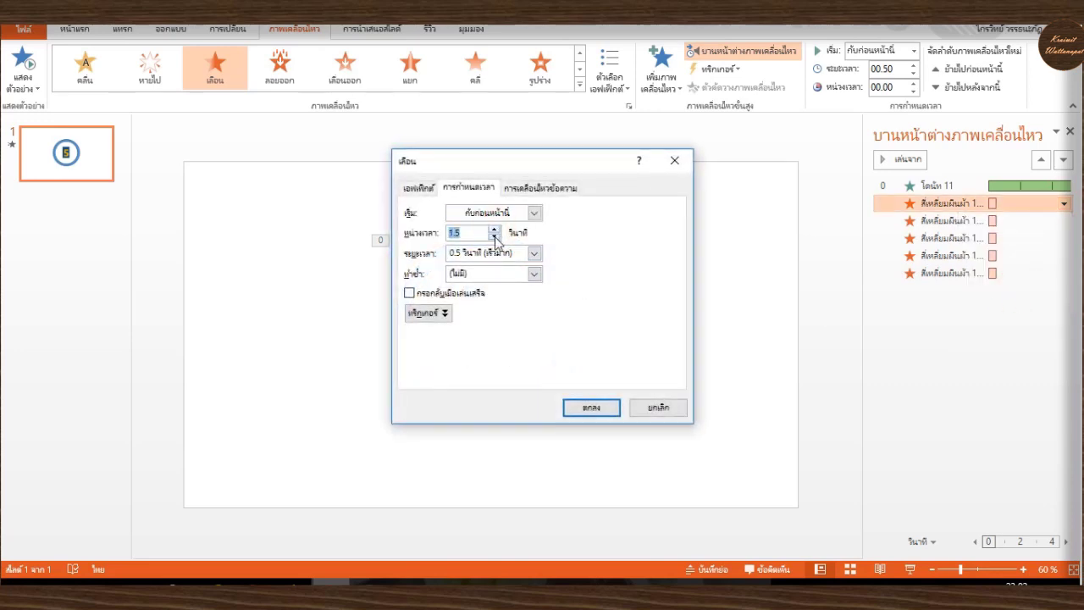
pyautogui.click(494, 237)
pyautogui.click(494, 237)
pyautogui.click(494, 237)
pyautogui.click(592, 408)
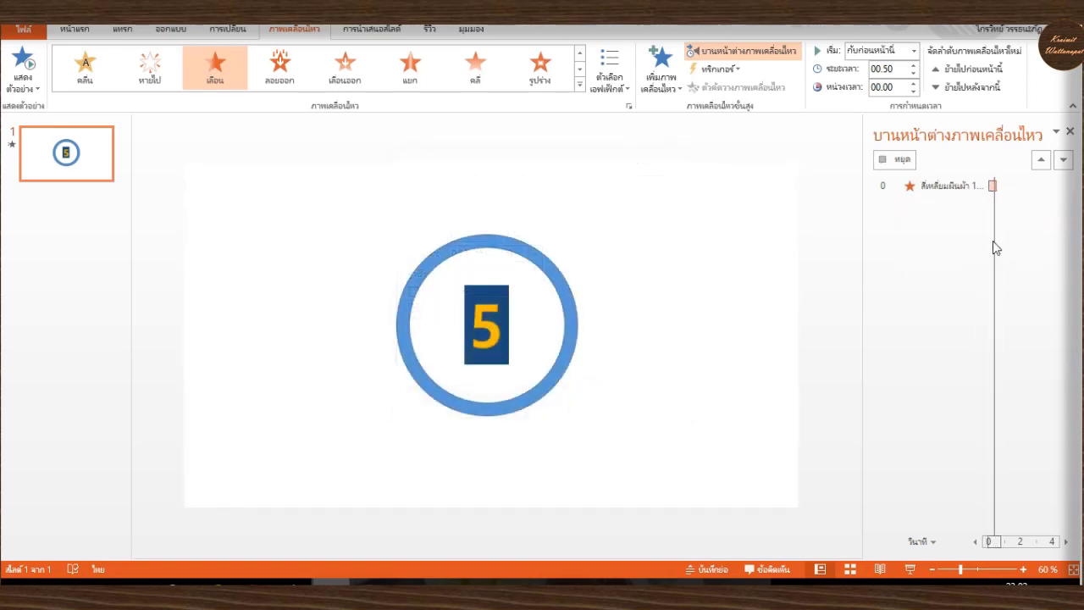
pyautogui.click(986, 273)
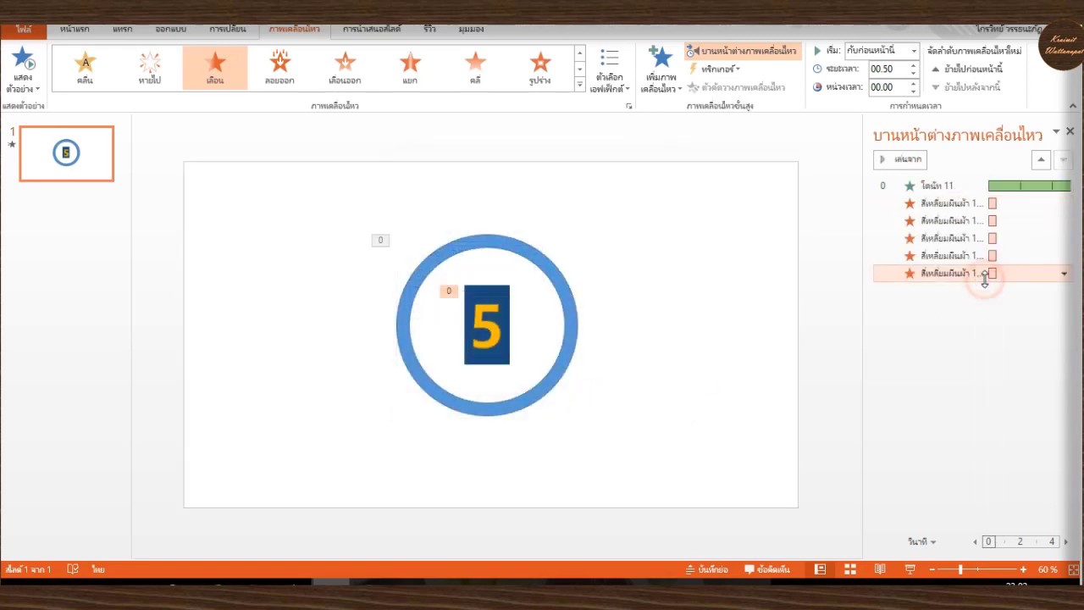
# Step: Set the second number's exit animation delay to 2 seconds
pyautogui.click(1023, 218)
pyautogui.click(1063, 220)
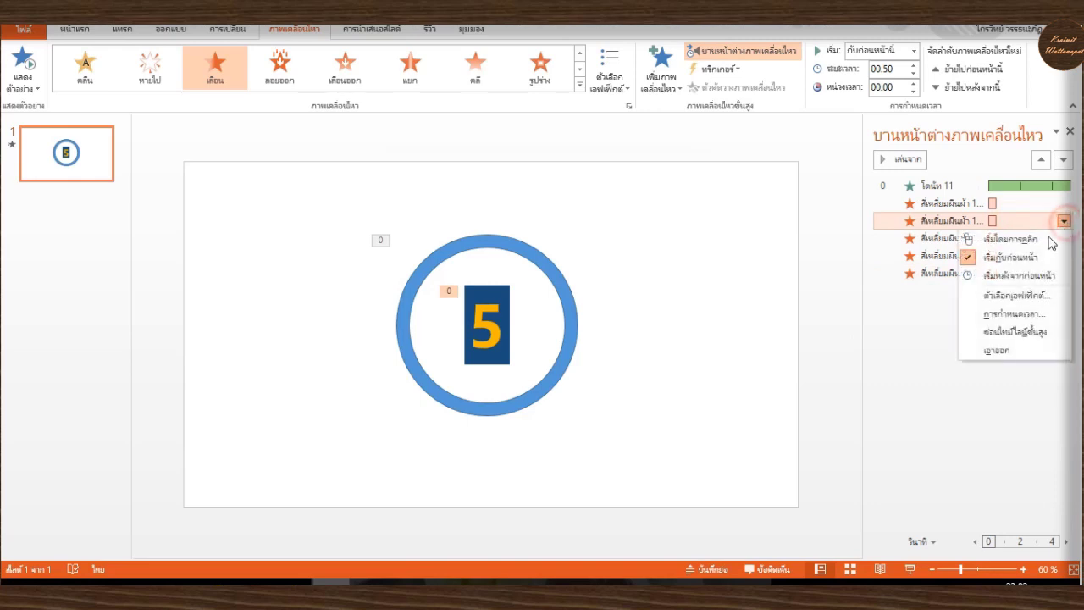
pyautogui.click(1016, 314)
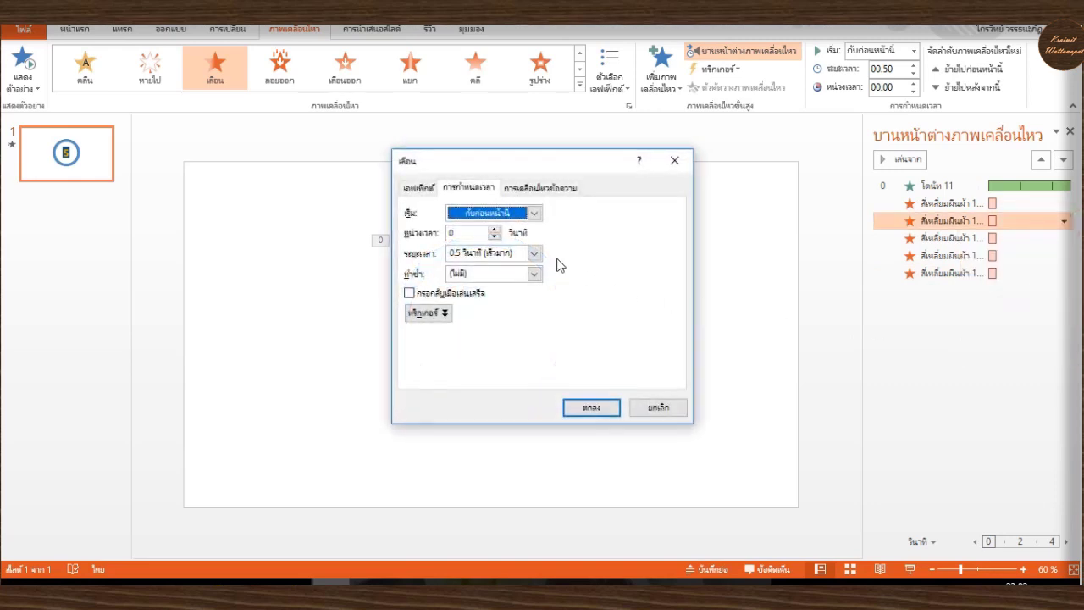
pyautogui.click(495, 229)
pyautogui.click(495, 228)
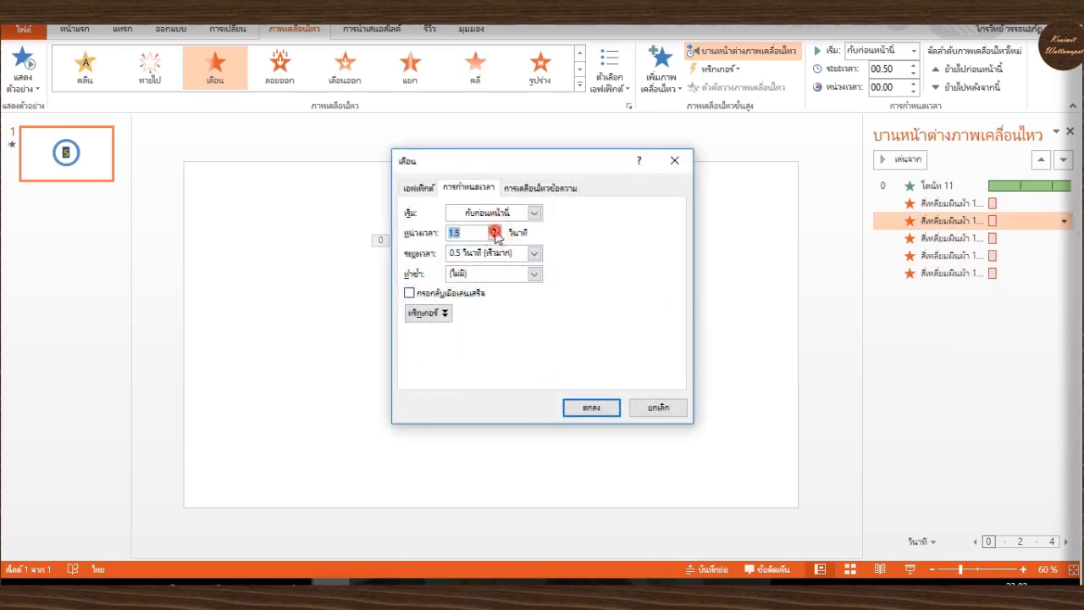
pyautogui.click(494, 228)
pyautogui.click(604, 410)
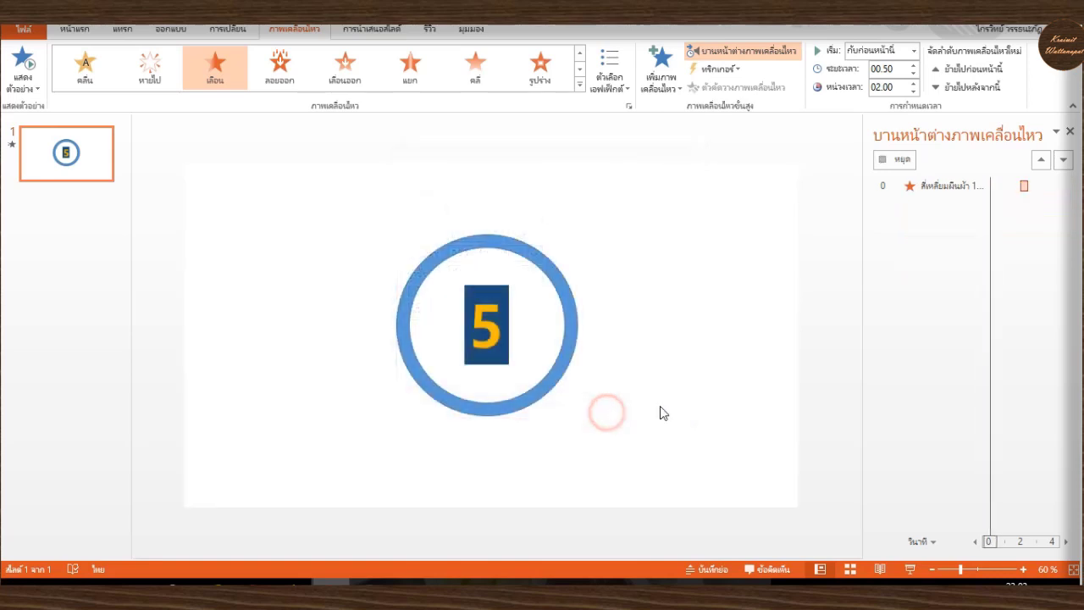
pyautogui.click(891, 364)
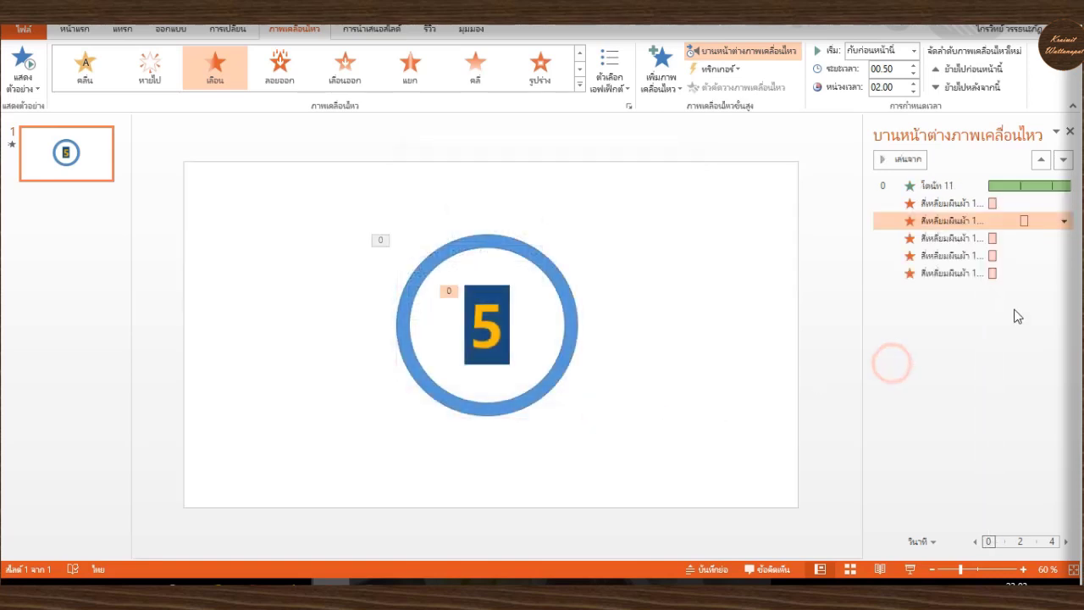
# Step: Raise the third number's exit animation delay to 4 seconds
pyautogui.click(1042, 238)
pyautogui.click(1063, 242)
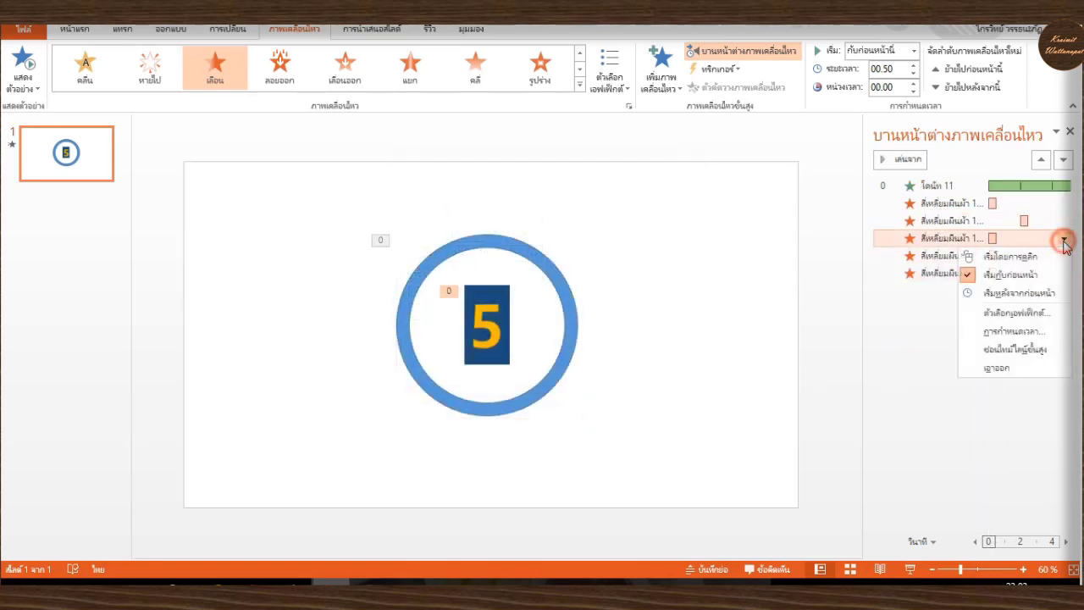
pyautogui.click(1016, 312)
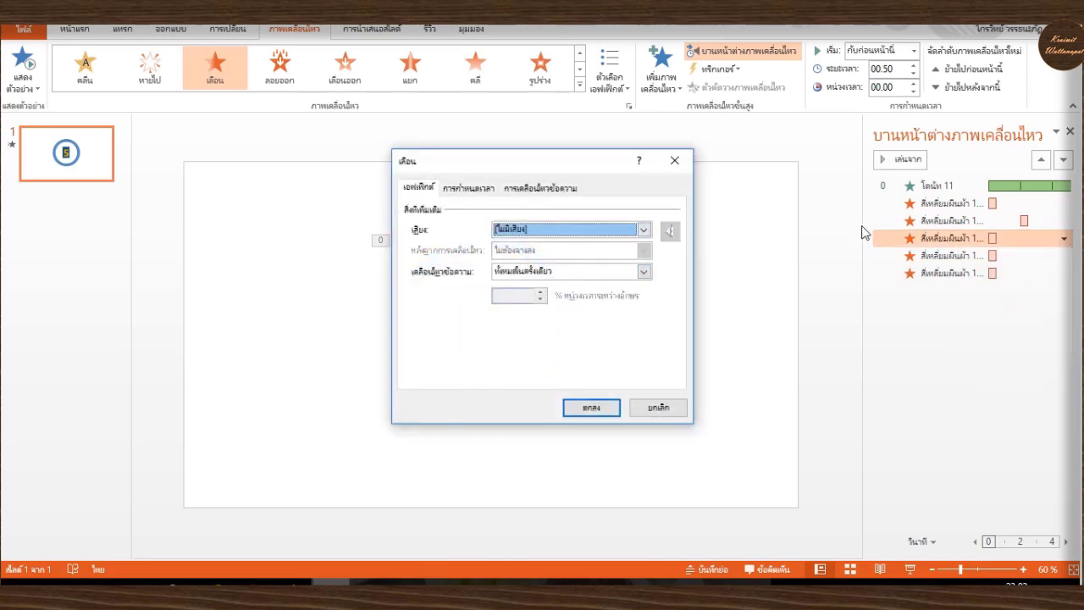
pyautogui.click(481, 187)
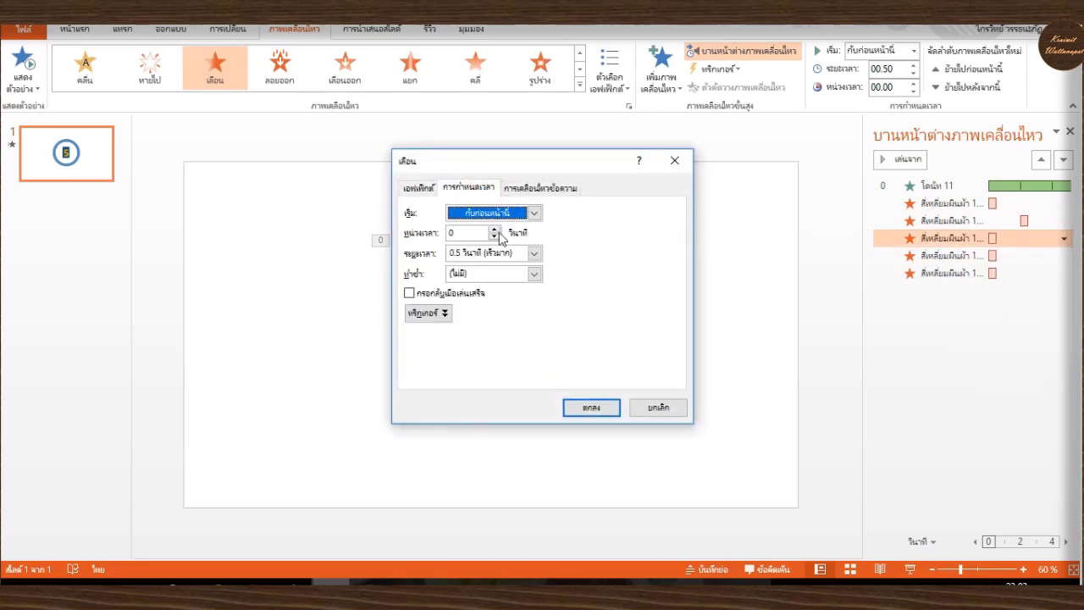
pyautogui.click(495, 230)
pyautogui.click(494, 229)
pyautogui.click(494, 229)
pyautogui.click(495, 229)
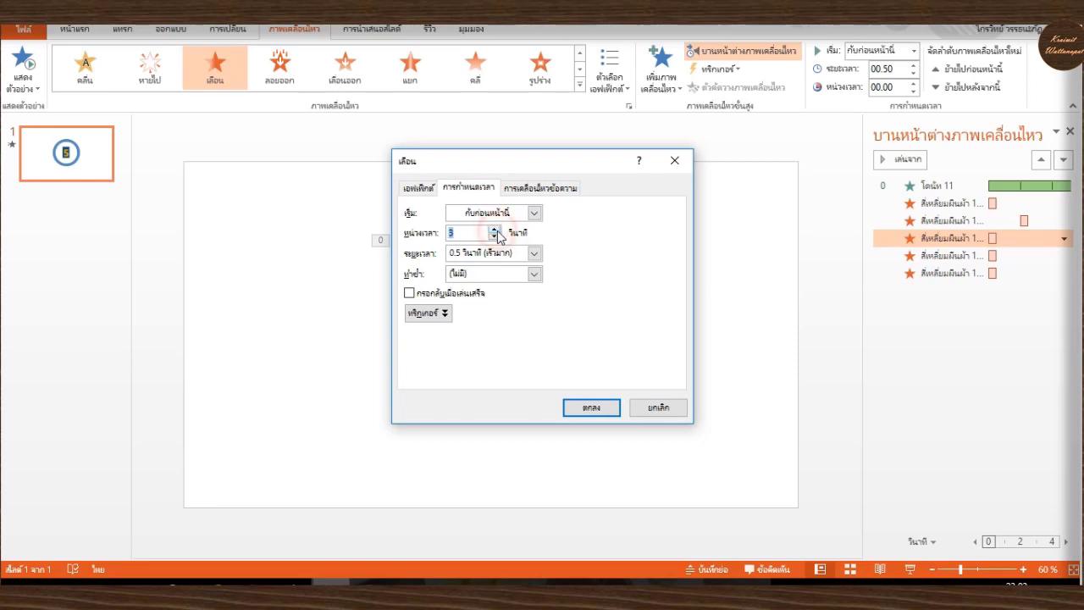
pyautogui.click(494, 229)
pyautogui.click(494, 229)
pyautogui.click(591, 408)
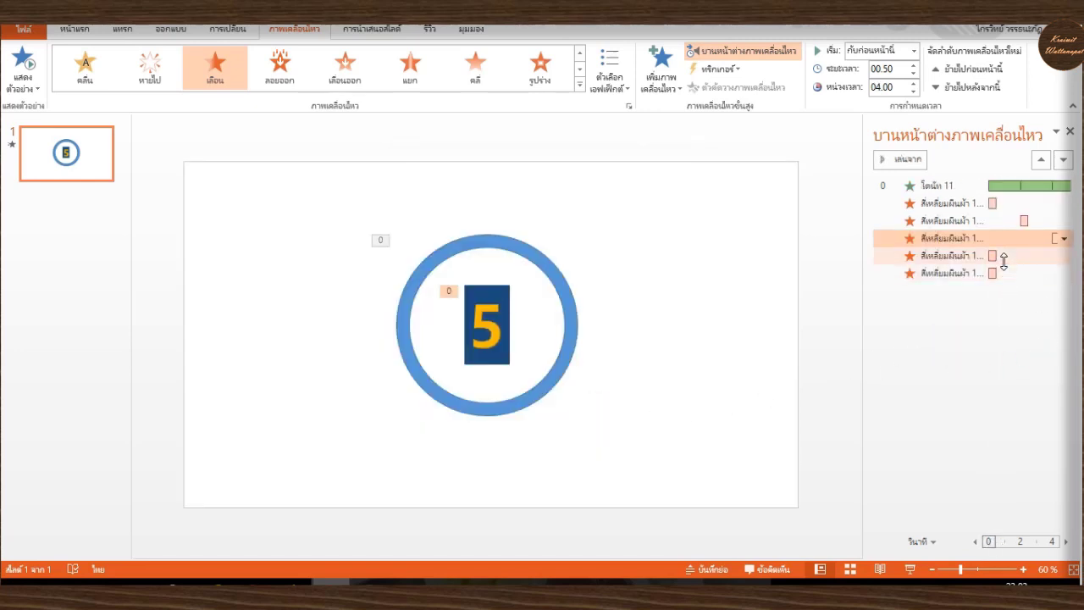
pyautogui.click(1065, 259)
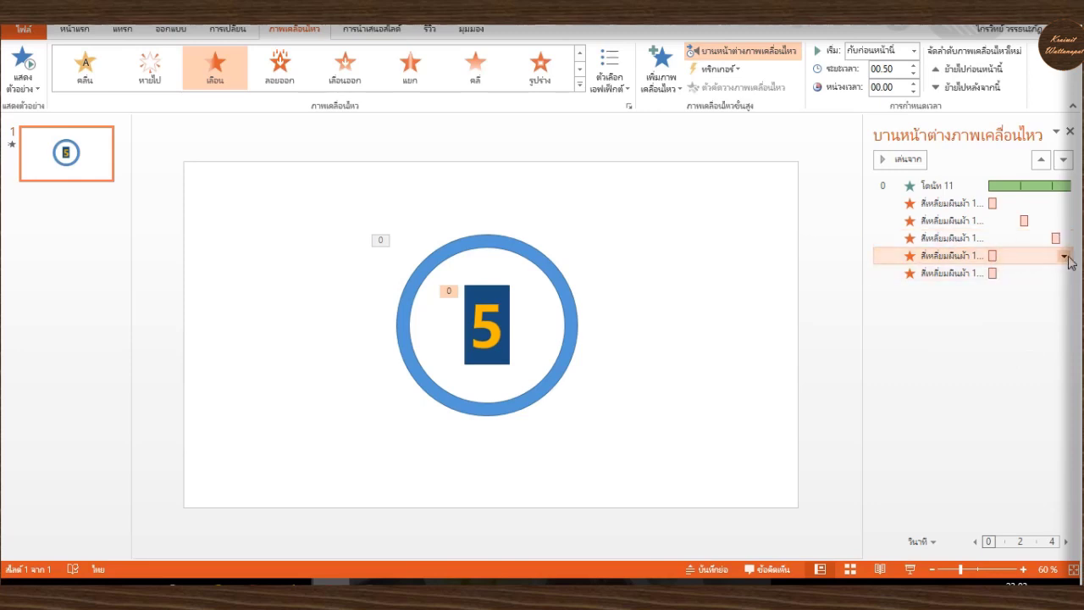
# Step: Set the fourth number's exit animation delay to 6 seconds
pyautogui.click(1065, 257)
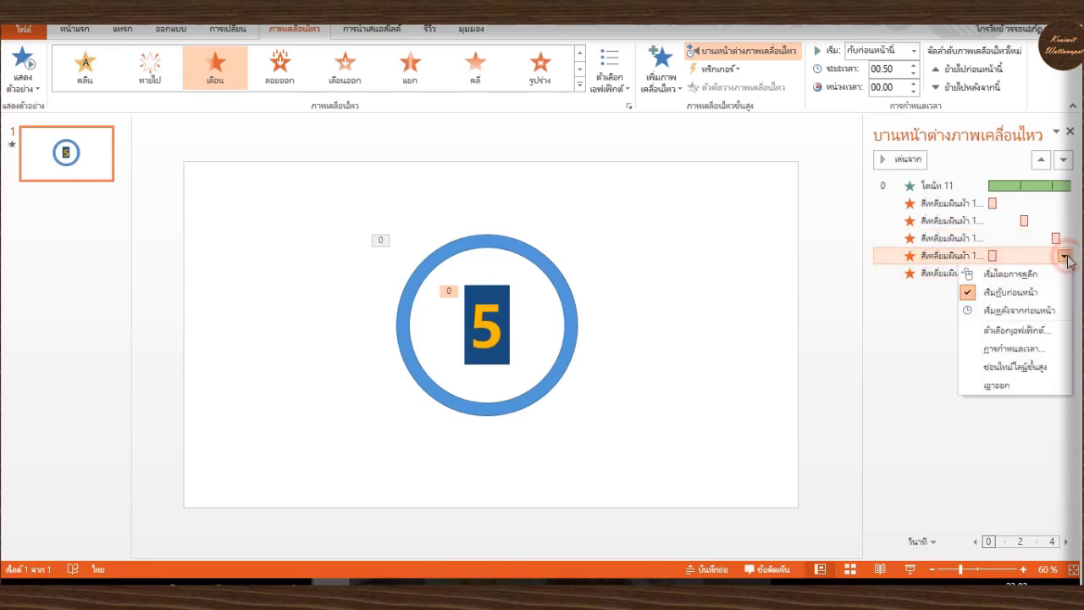
pyautogui.click(1016, 351)
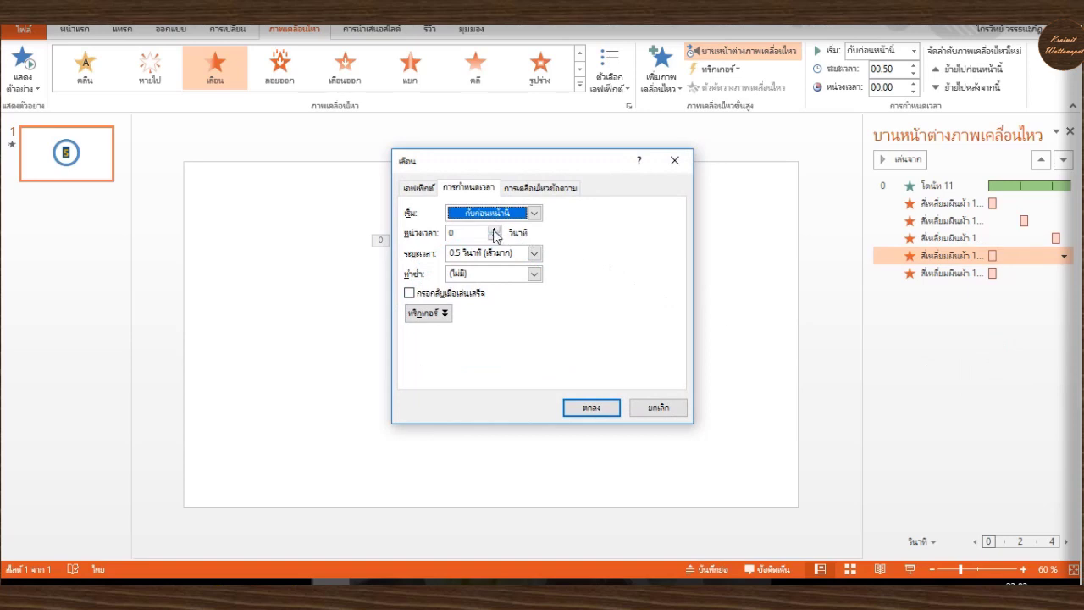
pyautogui.click(494, 230)
pyautogui.click(495, 230)
pyautogui.click(495, 230)
pyautogui.click(495, 229)
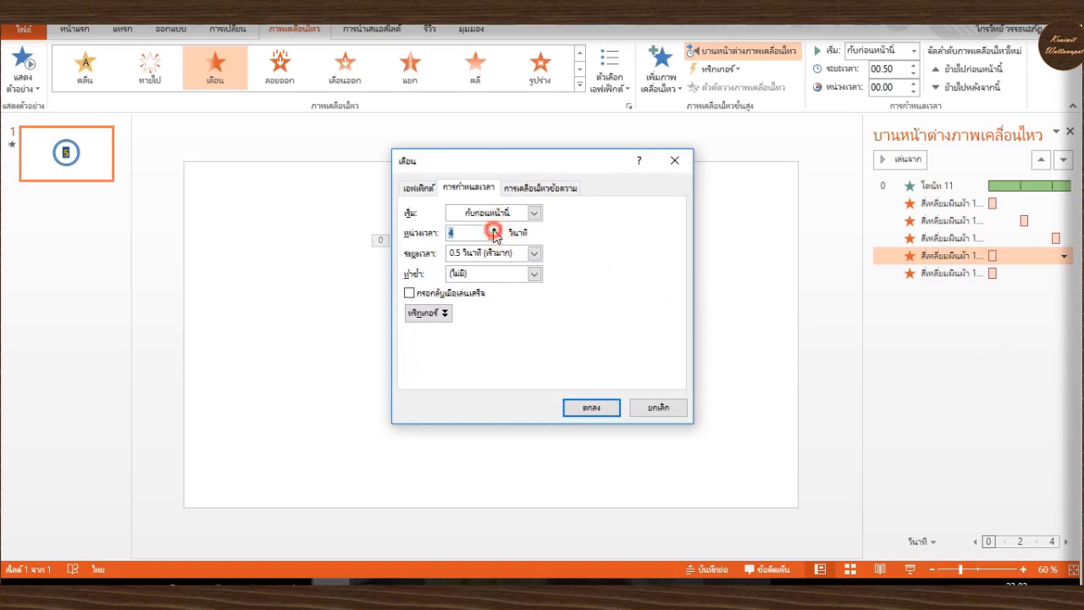
pyautogui.click(494, 231)
pyautogui.click(495, 230)
pyautogui.click(494, 230)
pyautogui.click(591, 407)
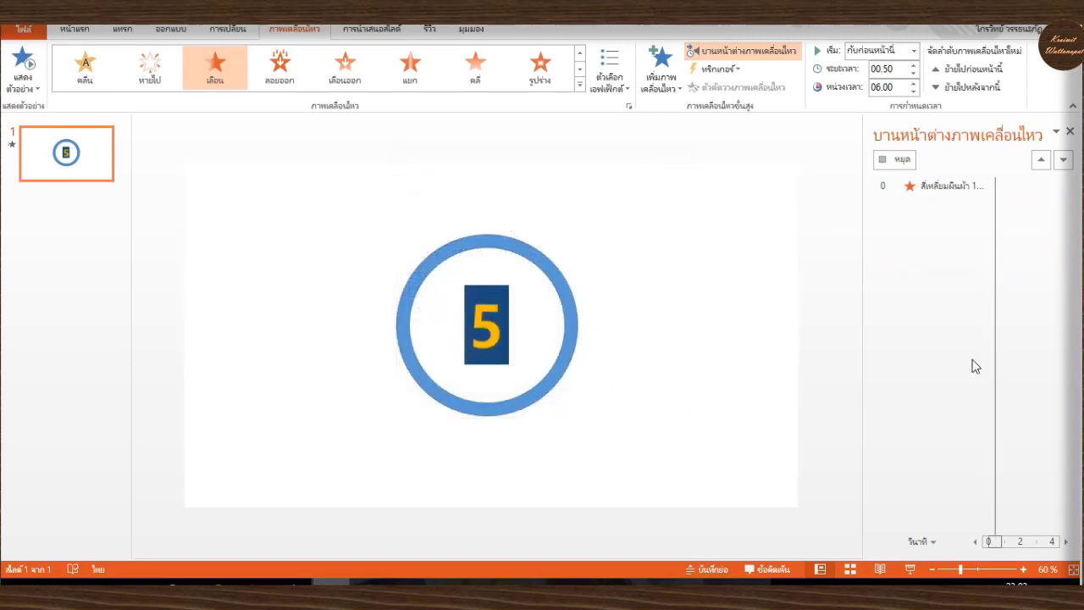
# Step: Set the fifth number's exit animation delay to 8 seconds
pyautogui.click(989, 273)
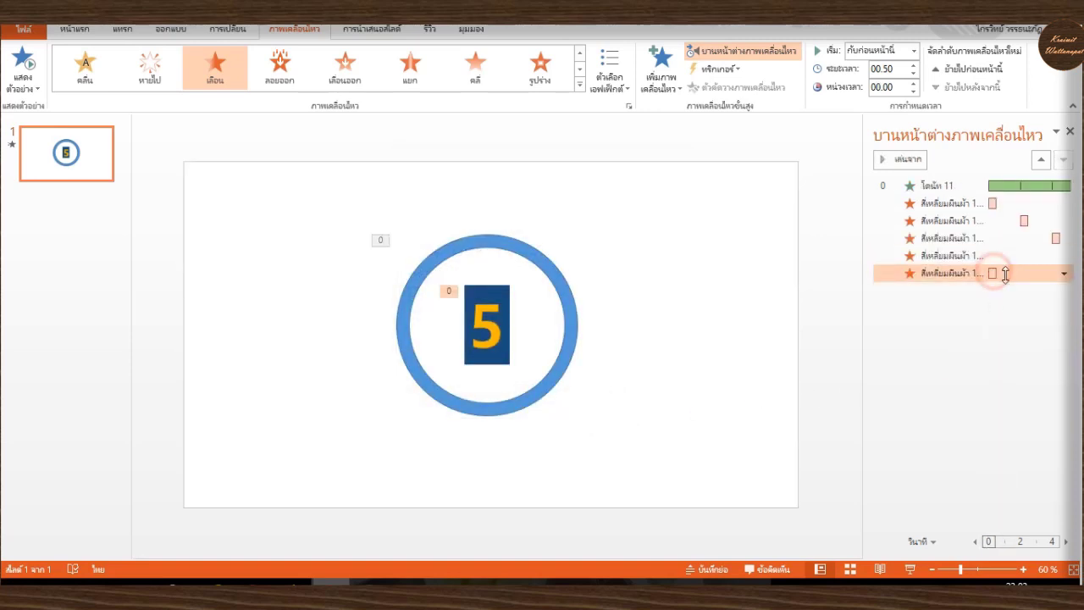
pyautogui.click(1064, 273)
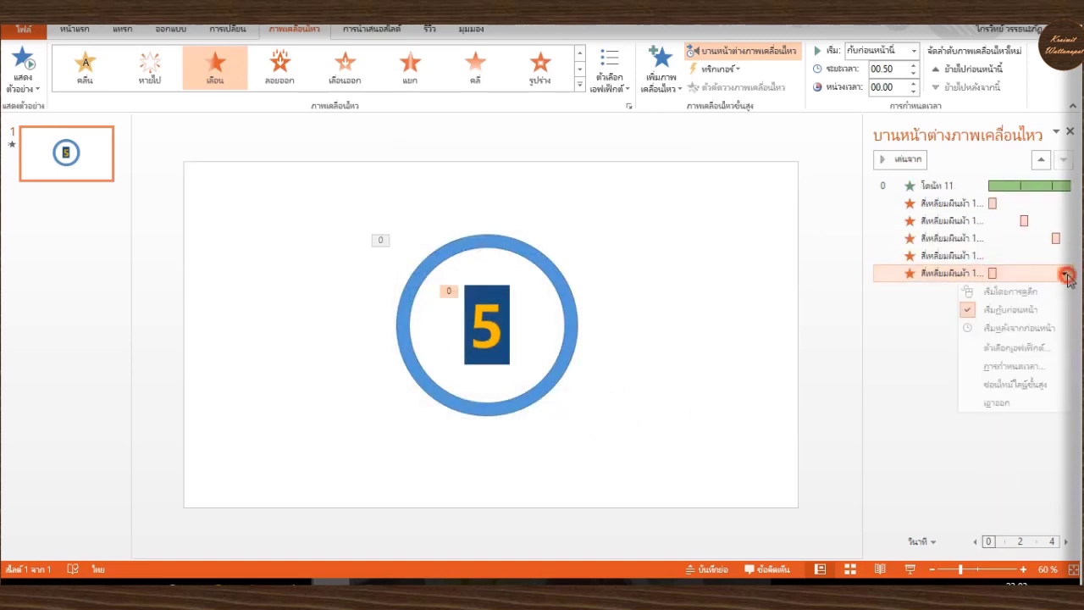
pyautogui.click(1017, 348)
pyautogui.click(470, 188)
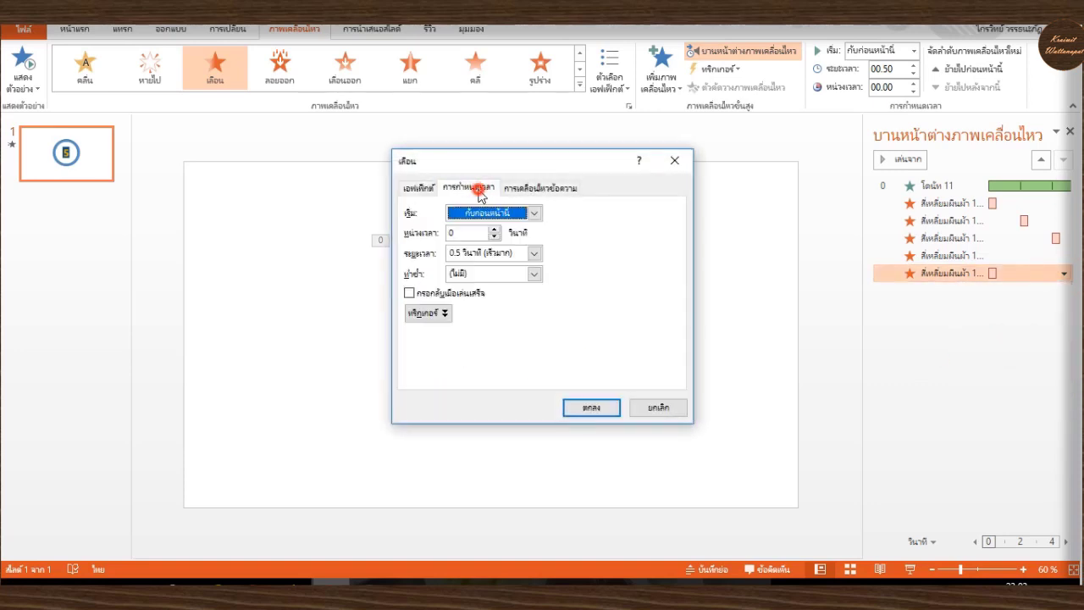
pyautogui.click(493, 229)
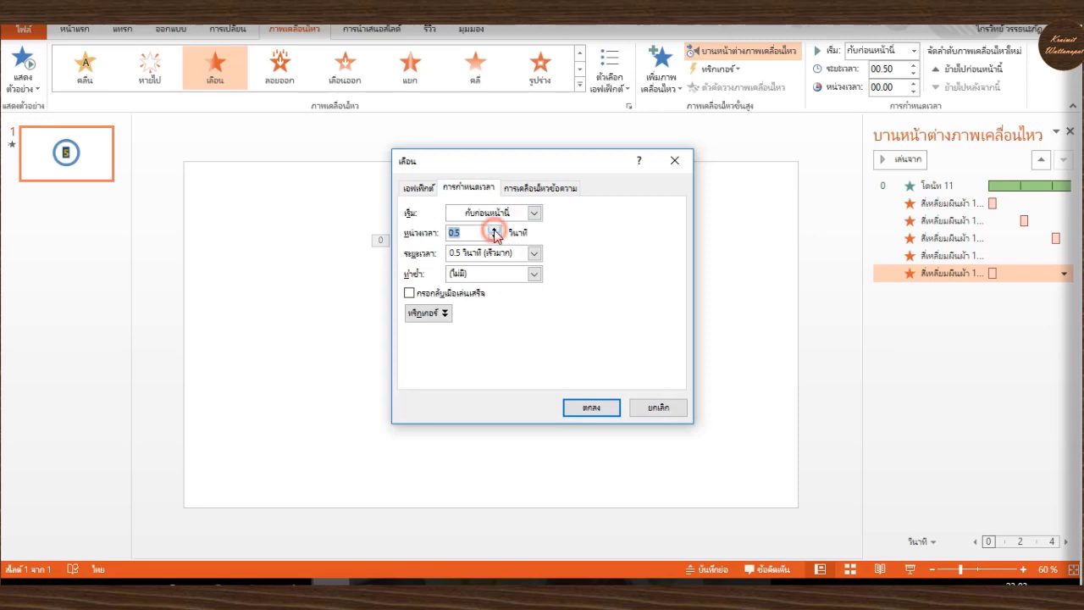
pyautogui.click(493, 229)
pyautogui.click(494, 230)
pyautogui.click(494, 229)
pyautogui.click(494, 229)
pyautogui.click(494, 229)
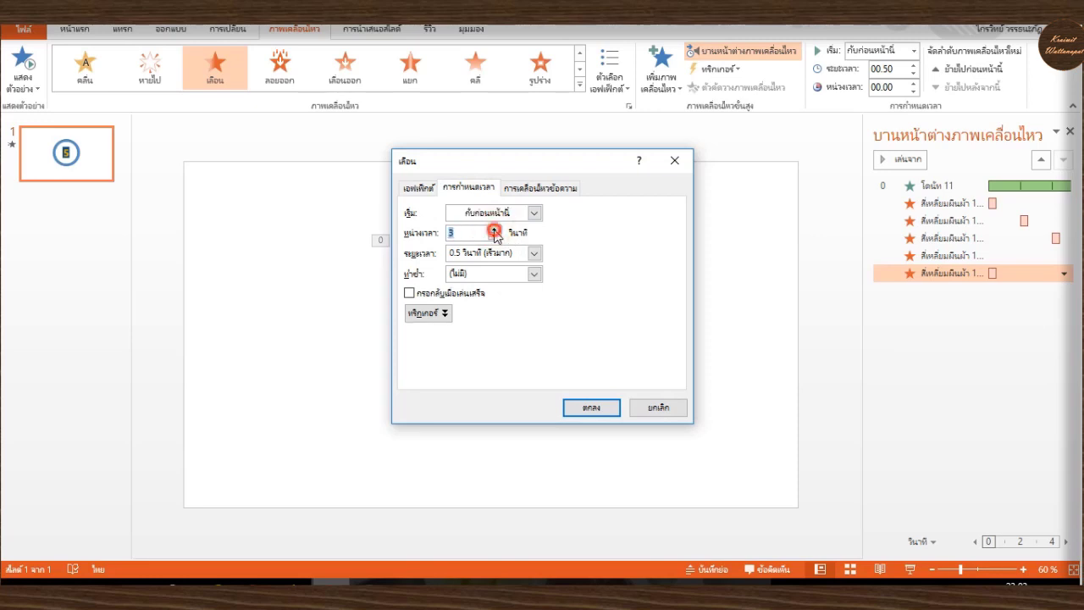
pyautogui.click(494, 229)
pyautogui.click(494, 229)
pyautogui.click(493, 230)
pyautogui.click(494, 229)
pyautogui.click(493, 229)
pyautogui.click(494, 230)
pyautogui.click(494, 230)
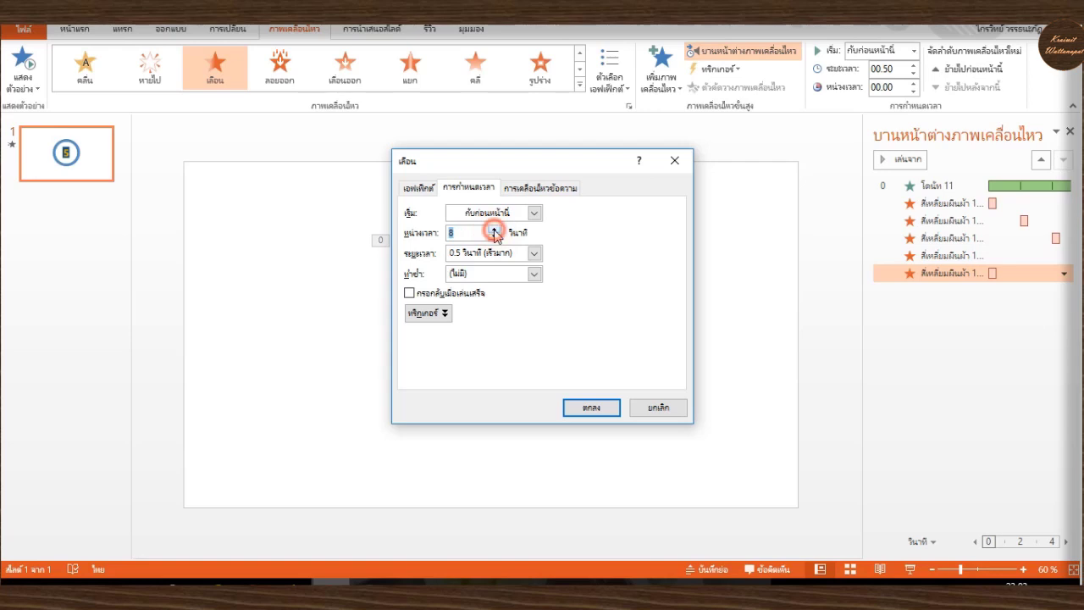
pyautogui.click(604, 408)
pyautogui.click(936, 337)
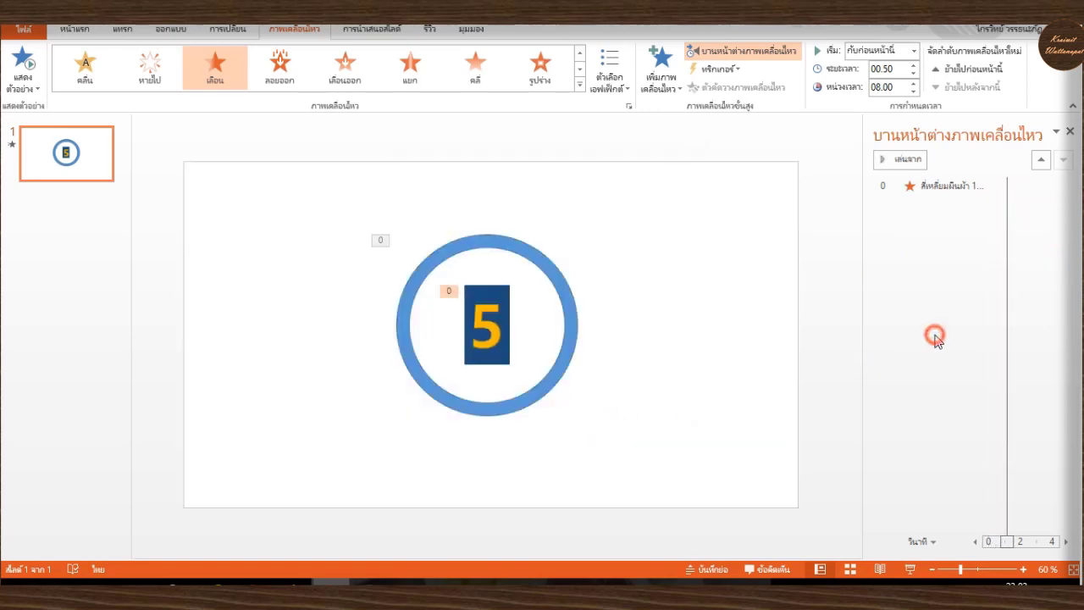
pyautogui.click(907, 561)
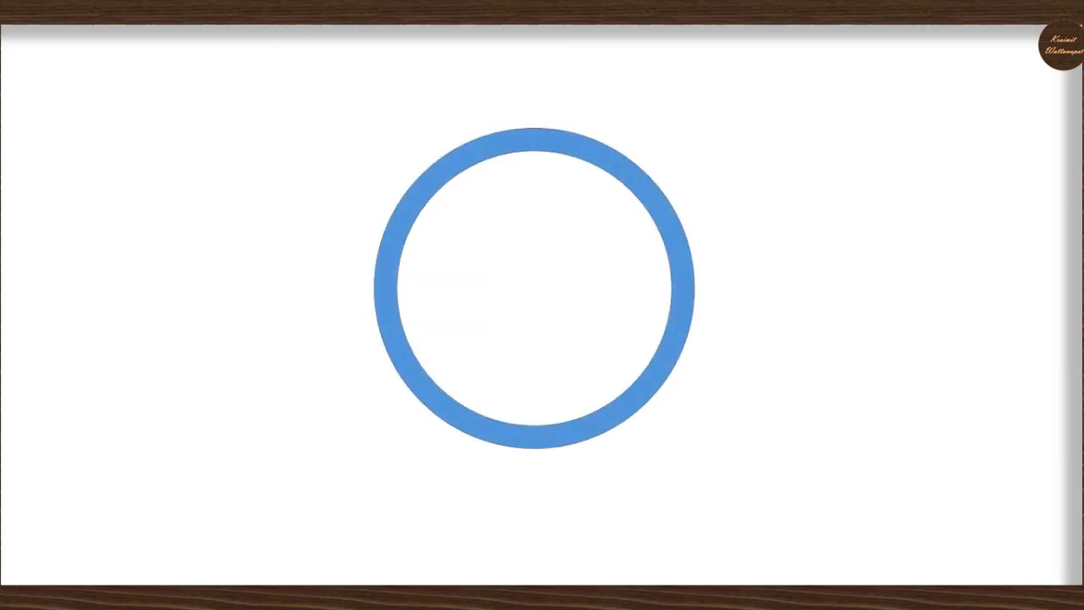
pyautogui.press('Escape')
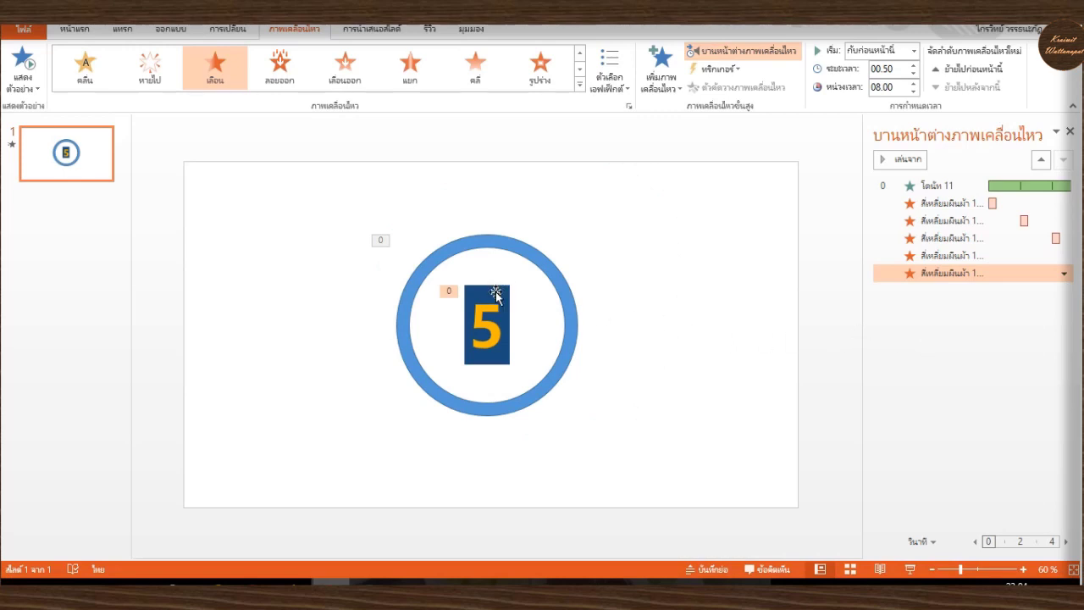
# Step: Lower the fifth exit animation's delay to 0
pyautogui.click(495, 291)
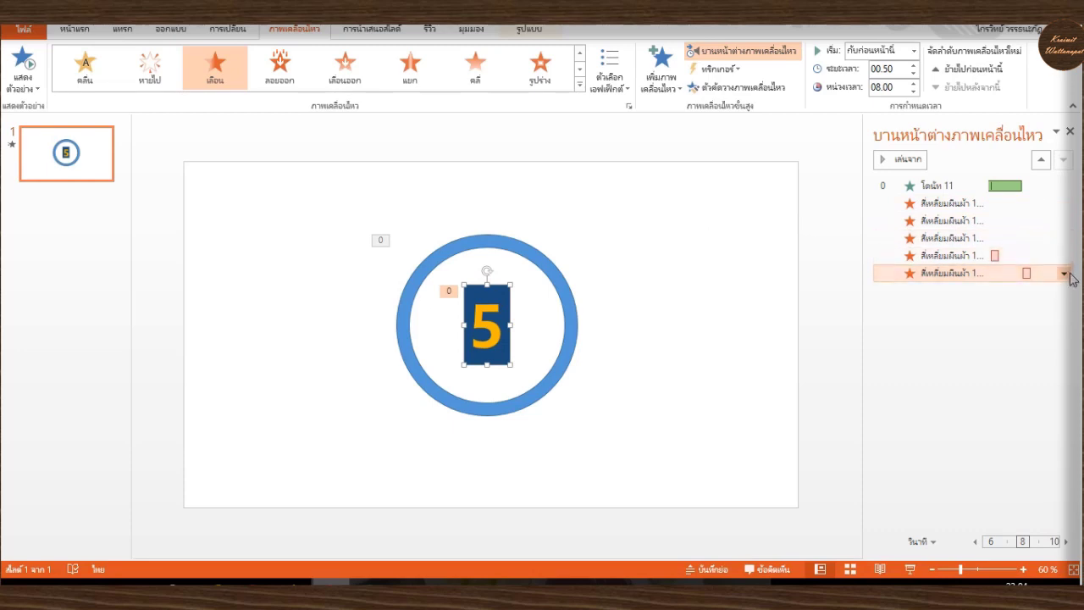
pyautogui.click(1055, 204)
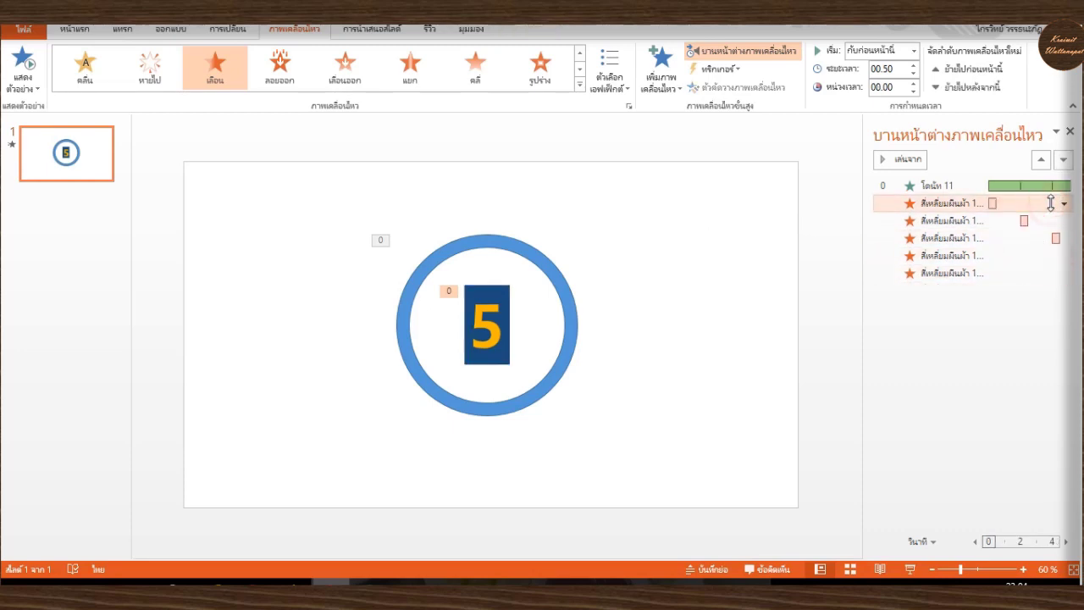
pyautogui.click(1040, 273)
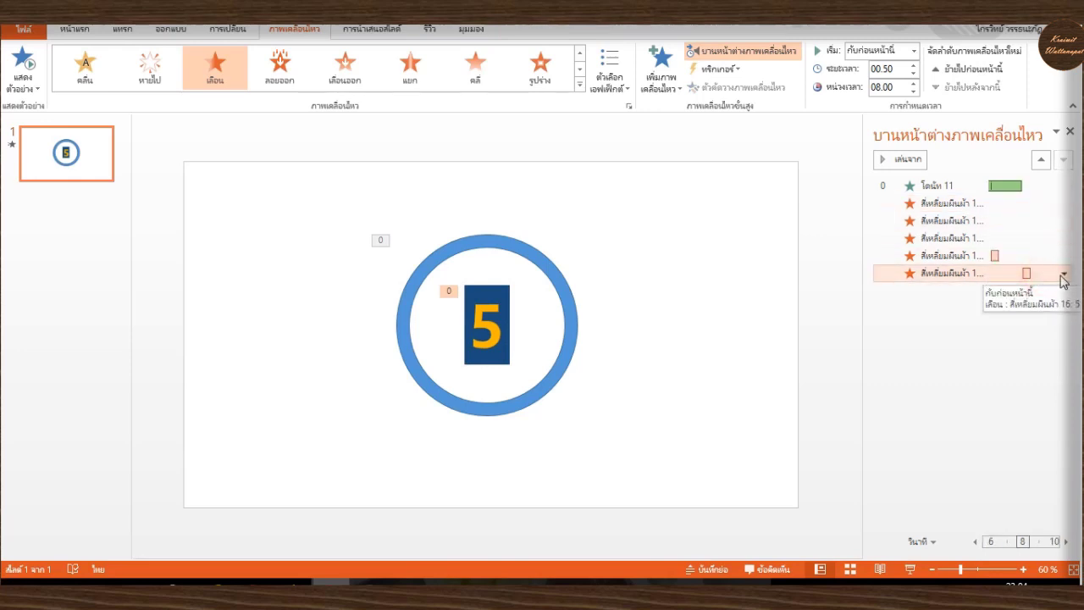
pyautogui.click(1062, 273)
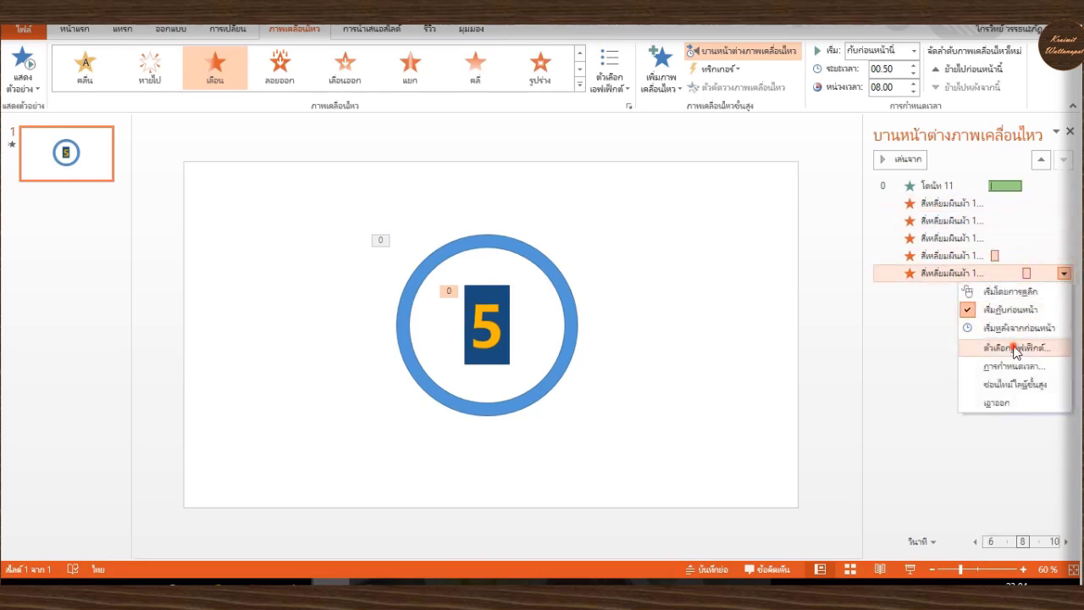
pyautogui.click(1014, 348)
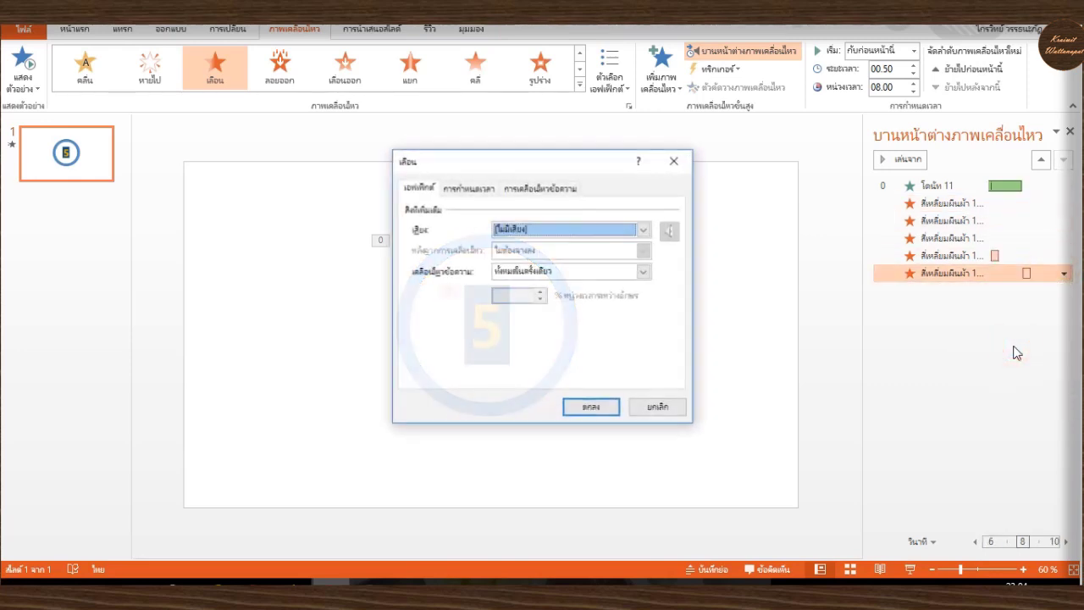
pyautogui.click(467, 184)
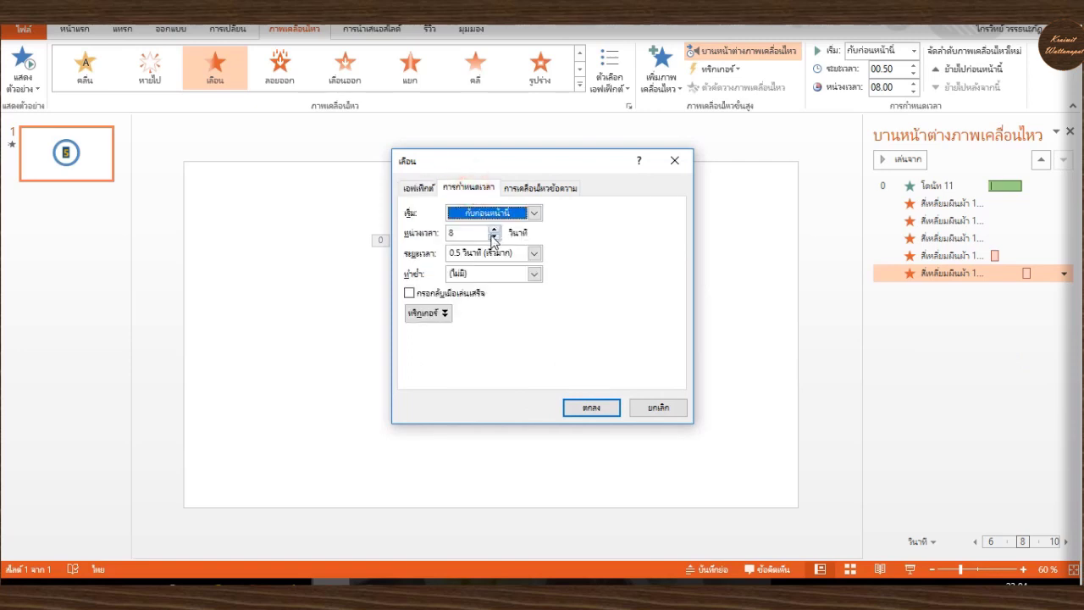
pyautogui.click(494, 237)
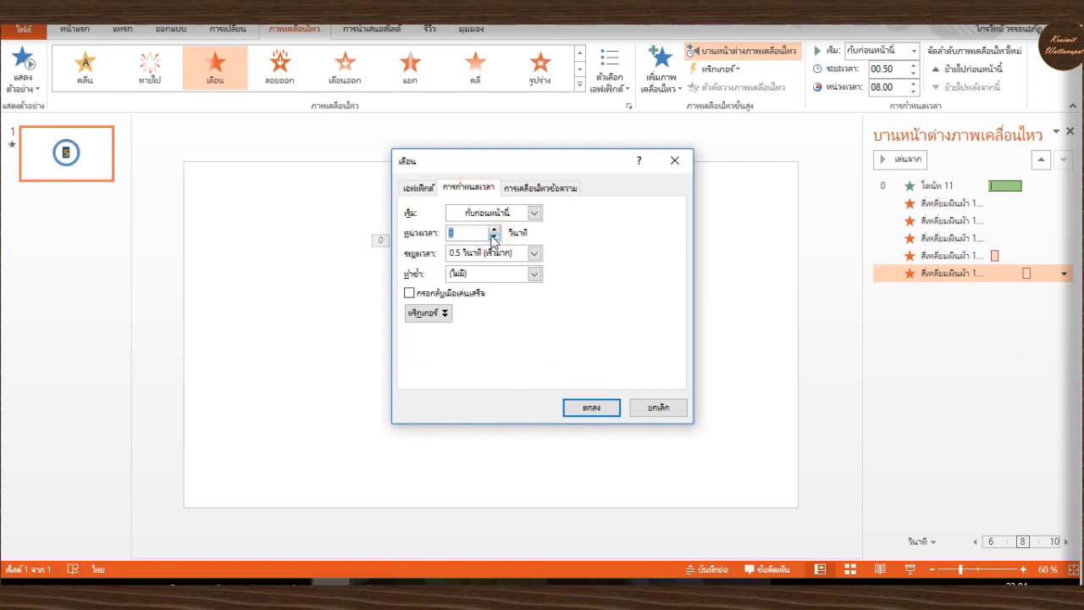
pyautogui.click(590, 409)
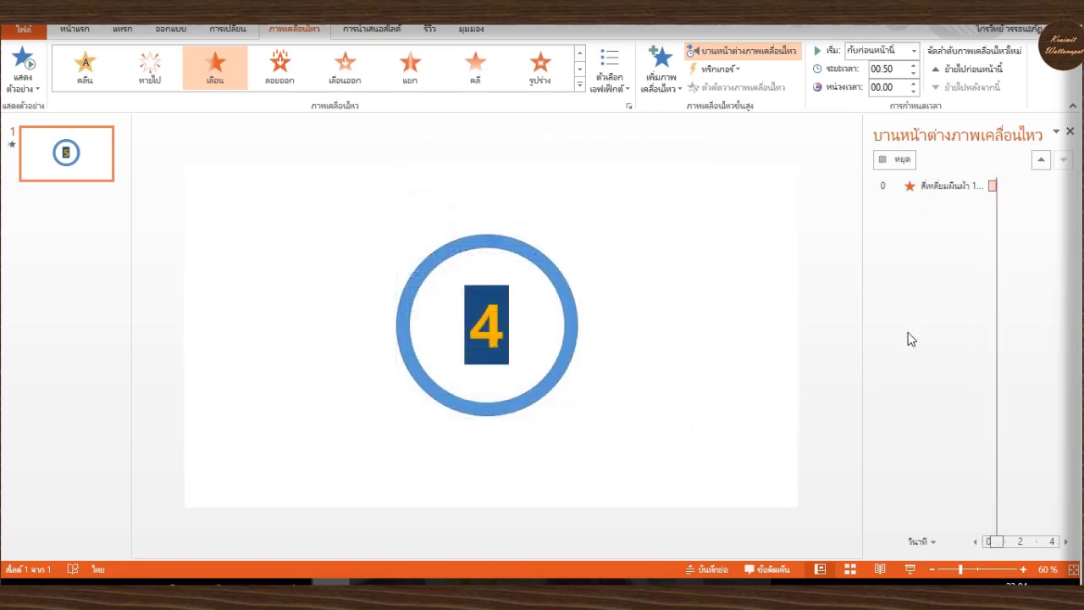
# Step: Lower the fourth exit animation's delay from 6 to 2 seconds
pyautogui.click(1048, 254)
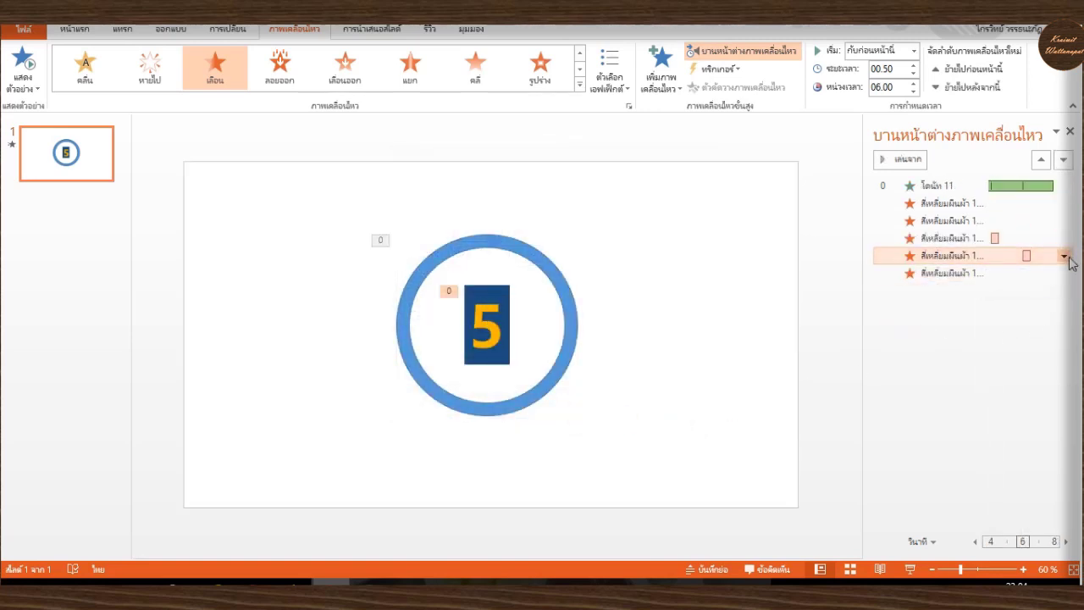
pyautogui.click(1065, 256)
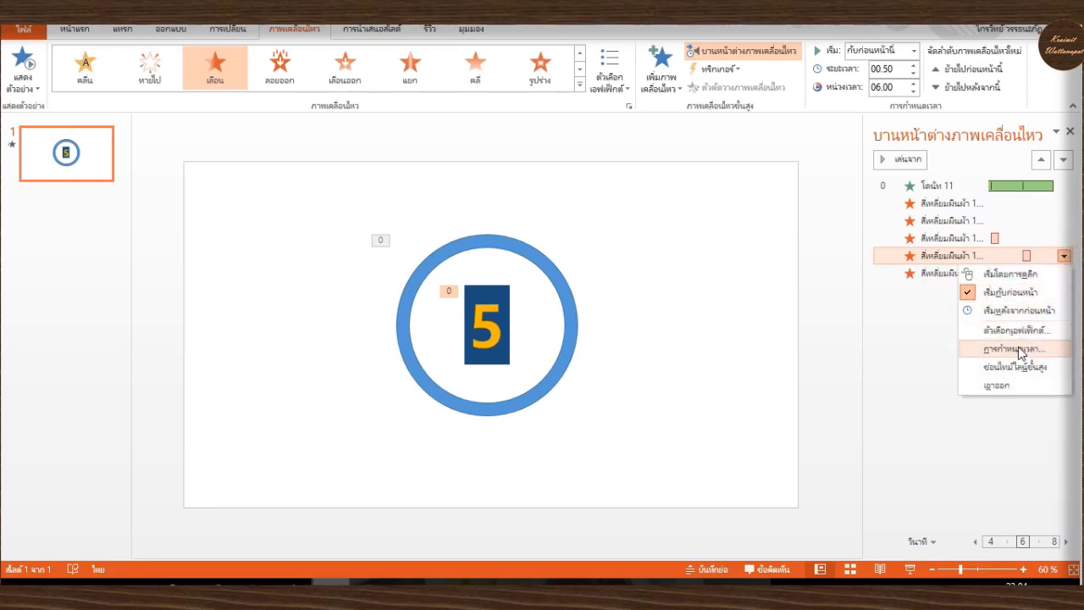
pyautogui.click(1017, 347)
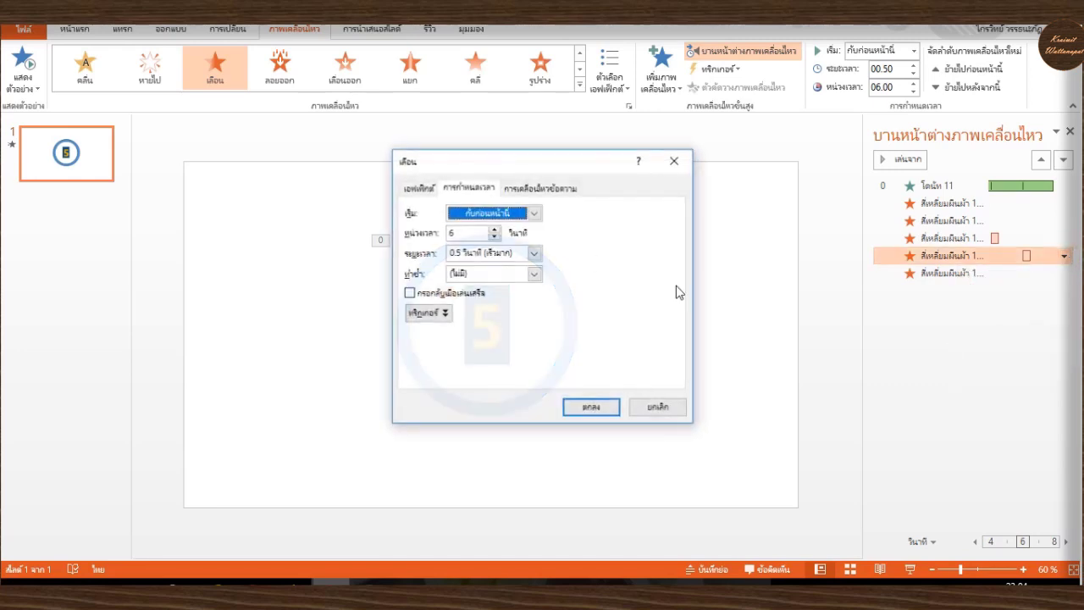
pyautogui.click(494, 236)
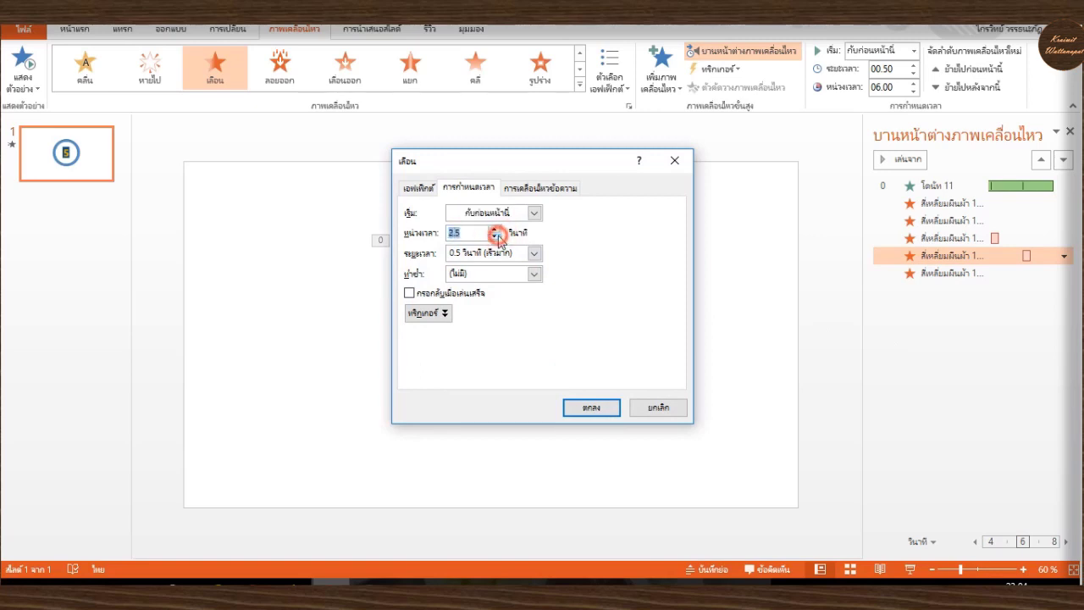
pyautogui.click(590, 409)
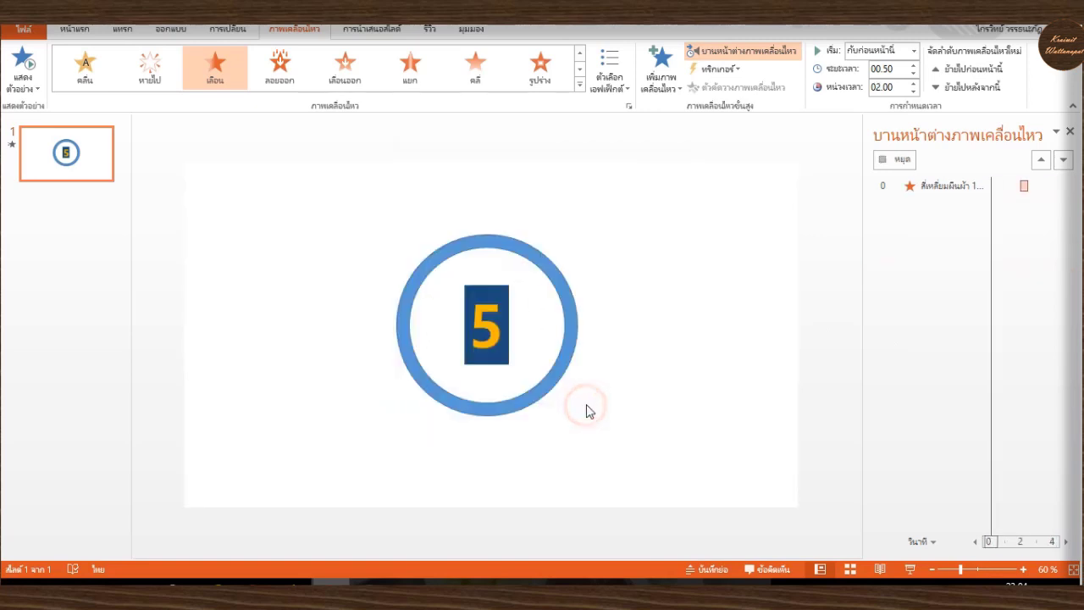
pyautogui.click(943, 328)
# Step: Confirm the third fade-out's Timing settings with a 4-second delay
pyautogui.click(1058, 241)
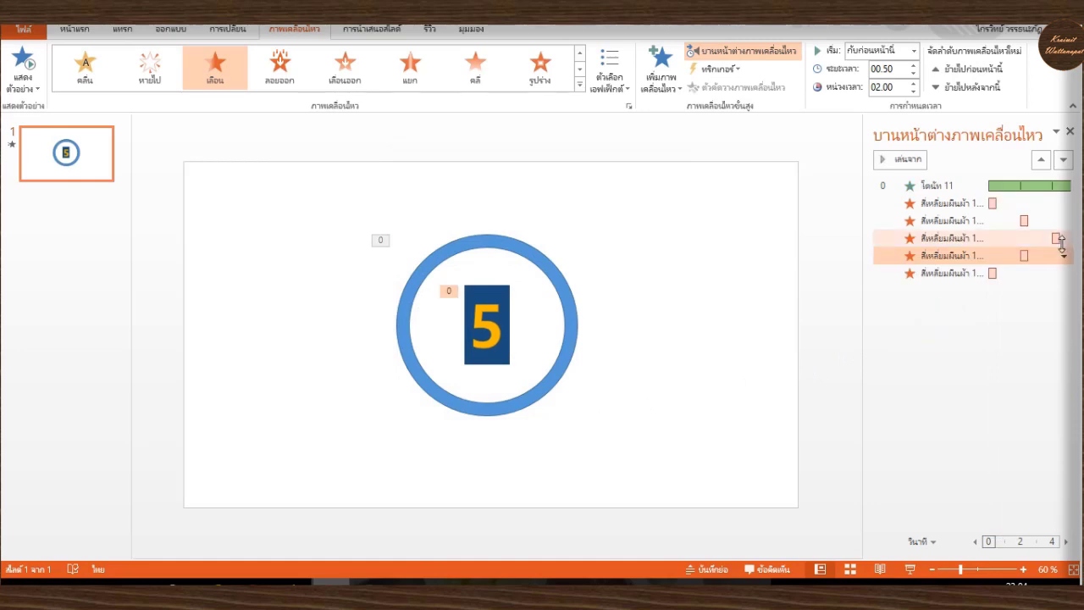
pyautogui.click(1064, 240)
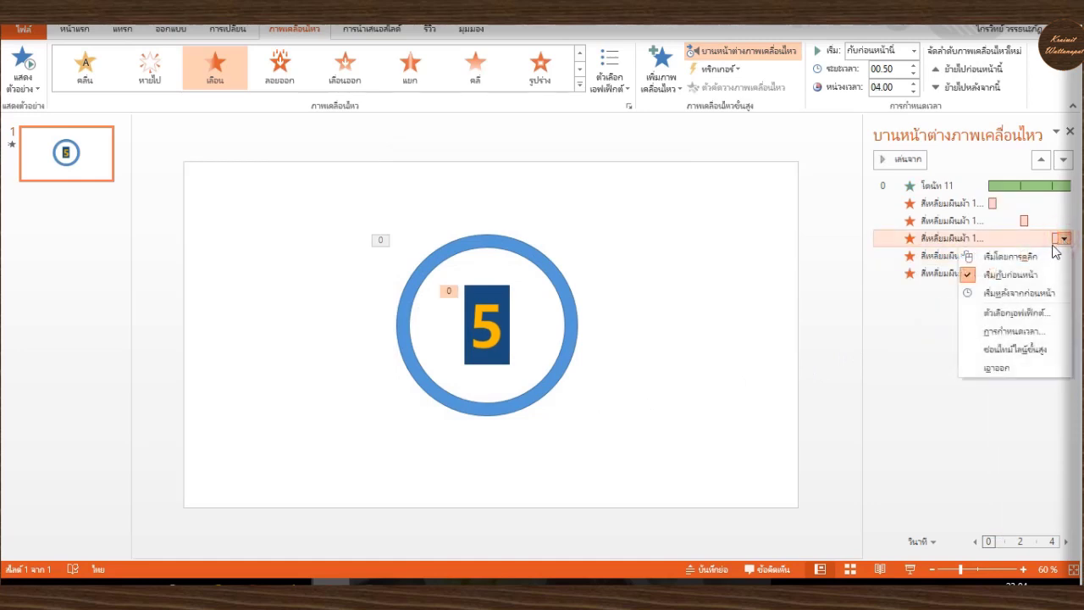
pyautogui.click(1004, 307)
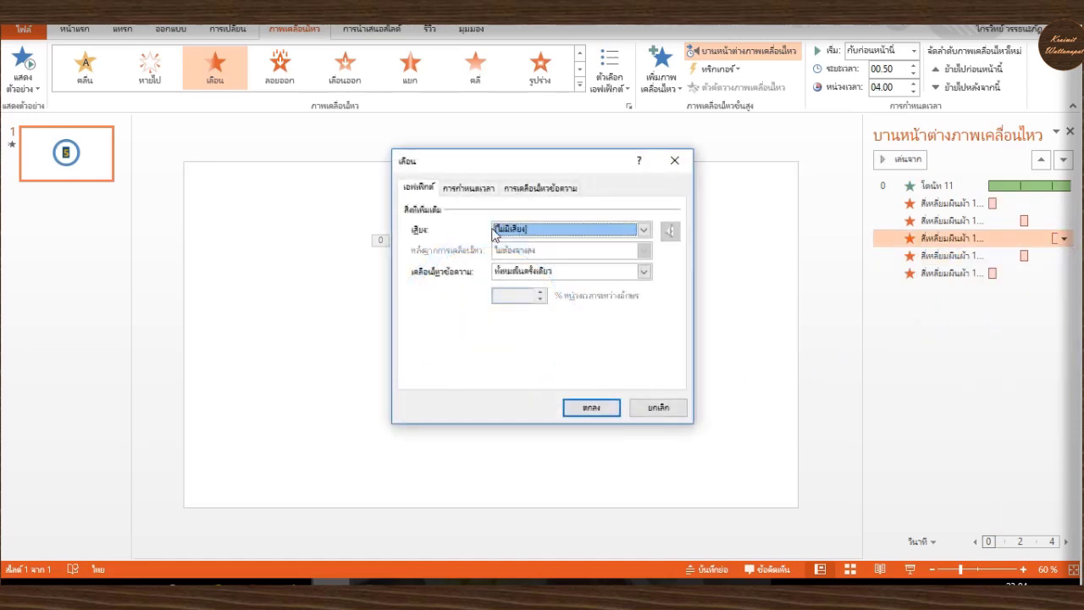
pyautogui.click(463, 187)
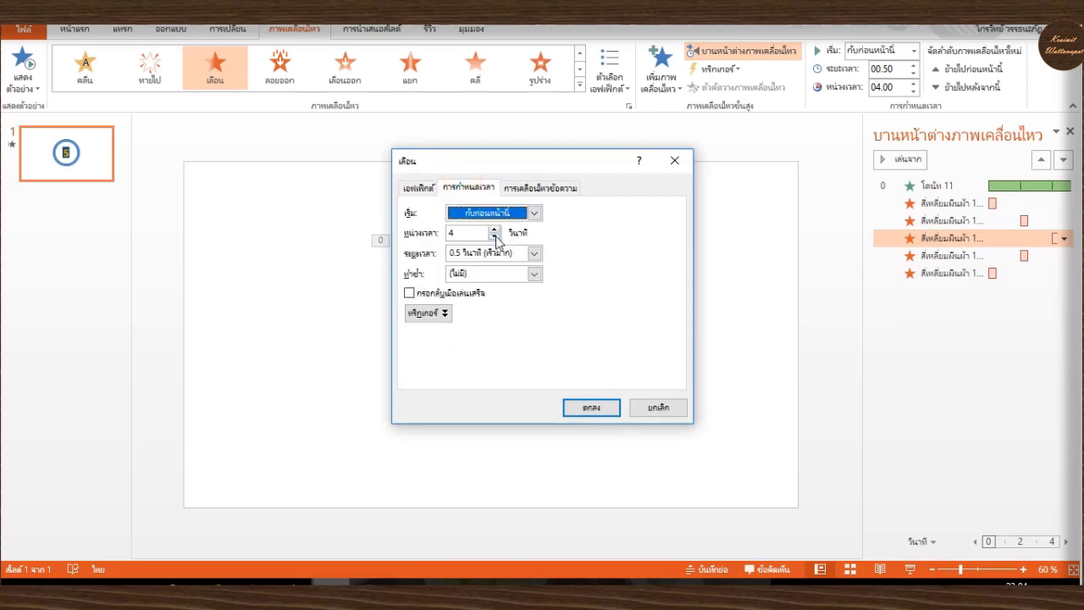
pyautogui.click(579, 411)
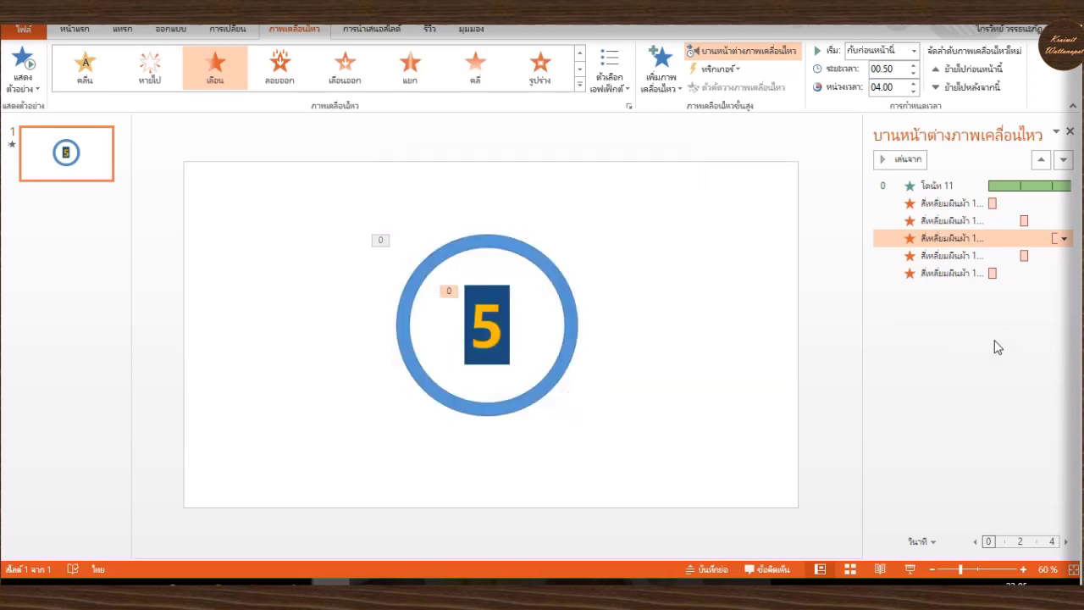
# Step: Set the second fade-out's delay to 6 seconds
pyautogui.click(1021, 221)
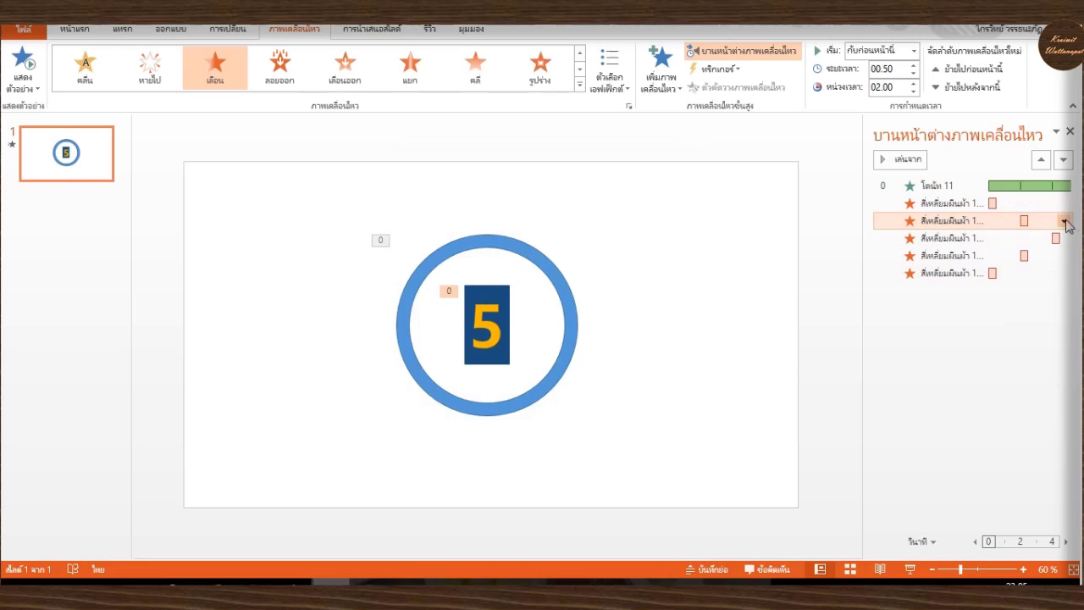
pyautogui.click(1064, 220)
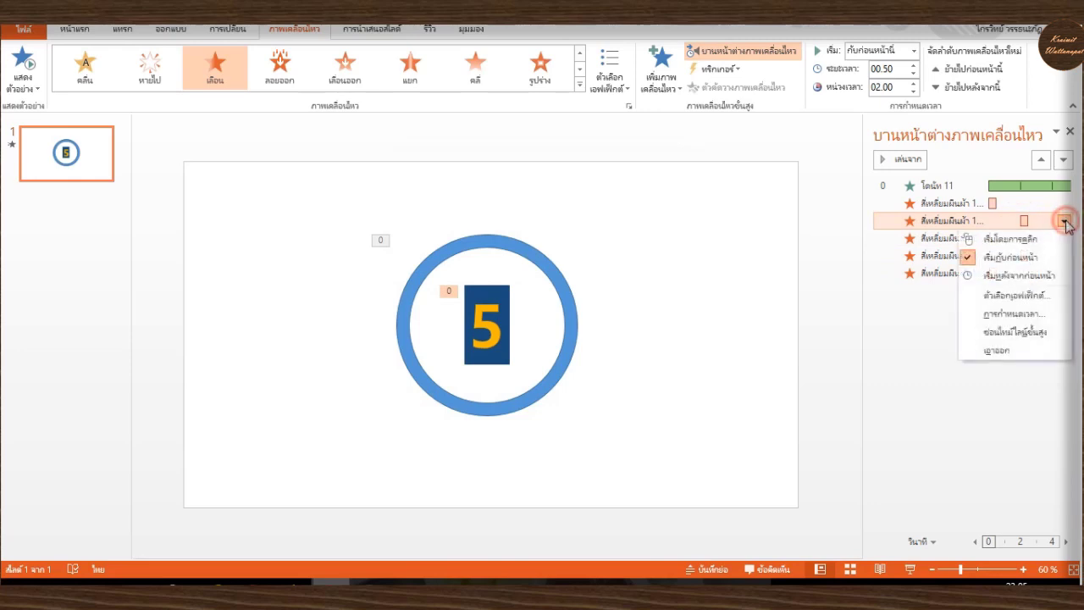
pyautogui.click(1014, 313)
pyautogui.click(494, 230)
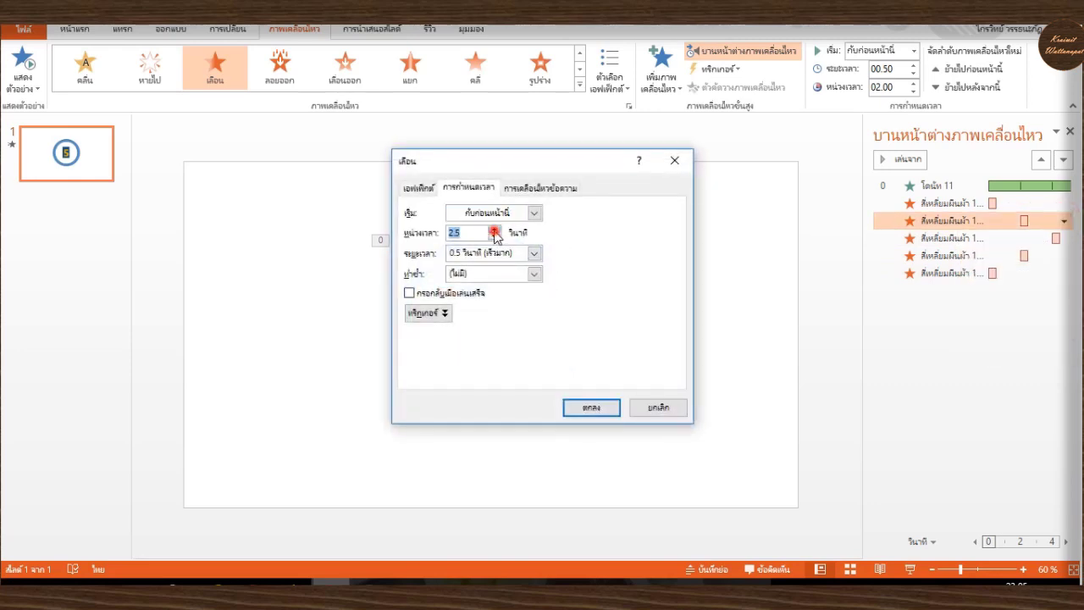
pyautogui.click(593, 404)
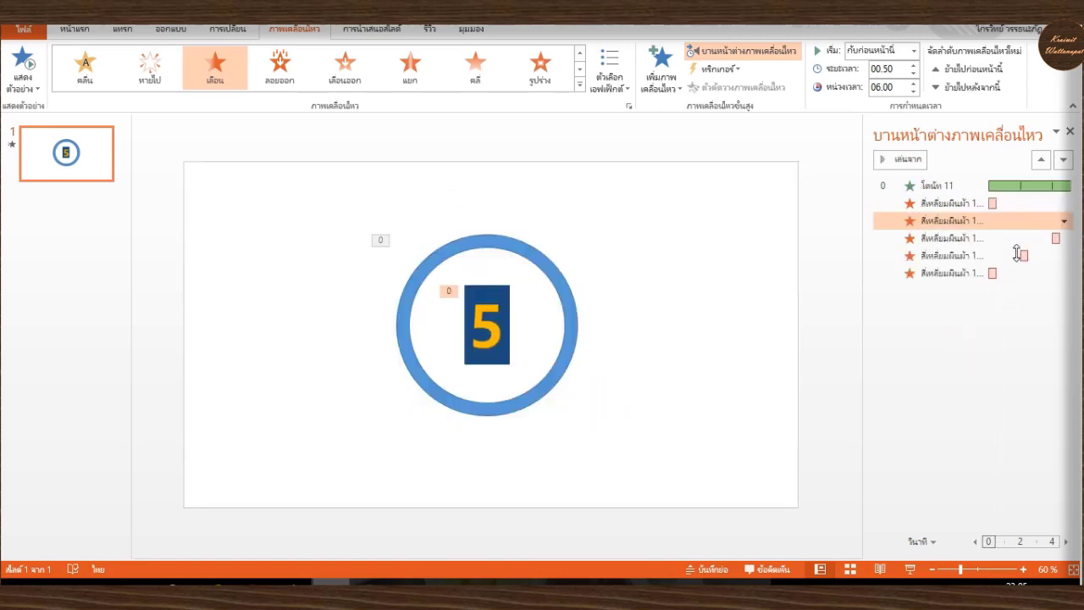
# Step: Set the first fade-out's delay to 8 seconds and run the slide show to test
pyautogui.click(1011, 204)
pyautogui.click(1066, 204)
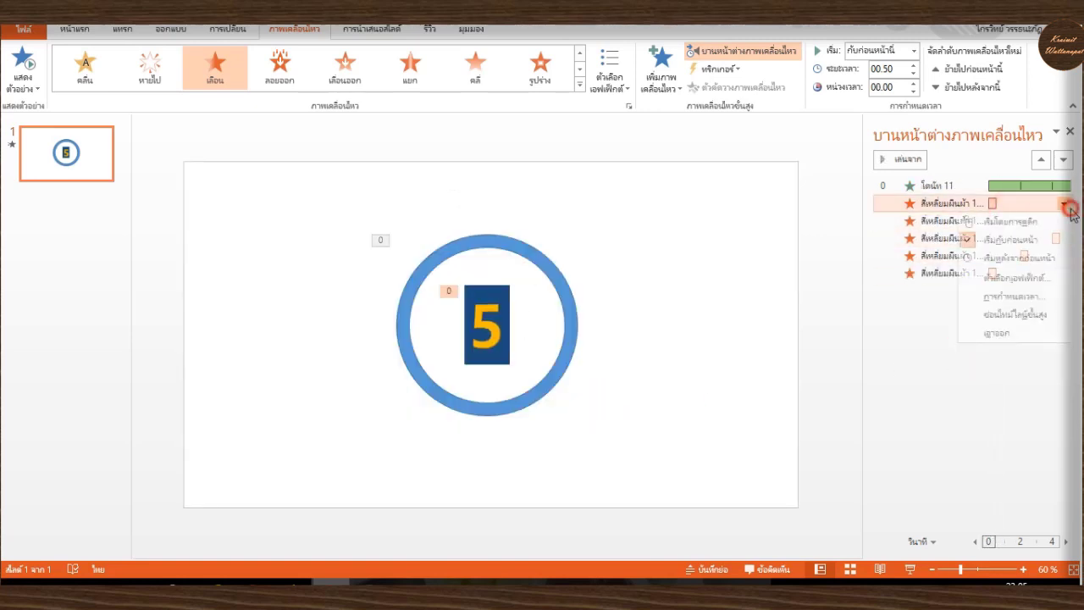
pyautogui.click(1012, 296)
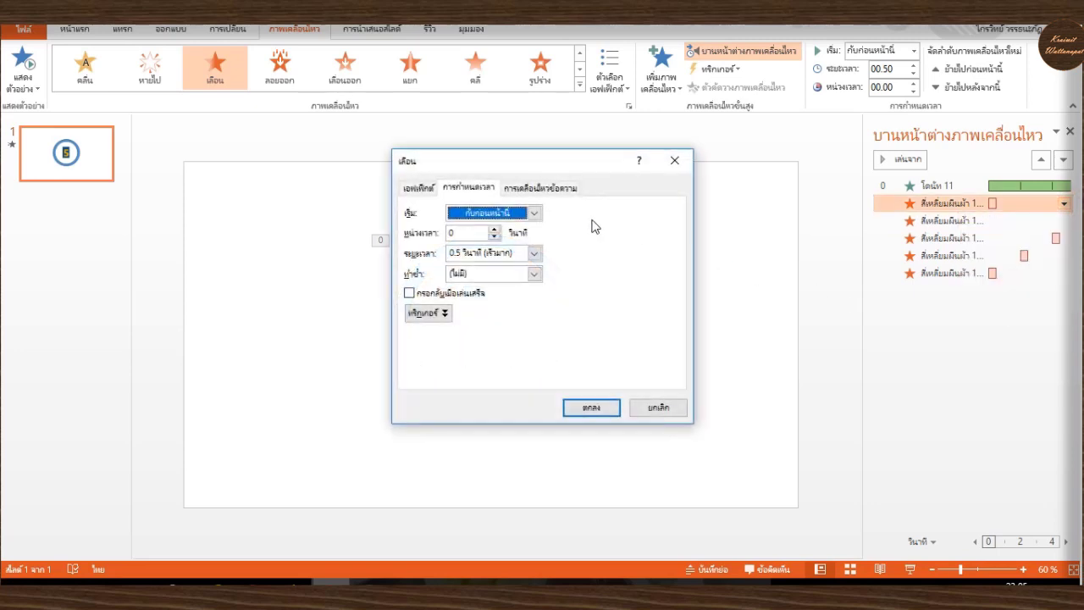
pyautogui.click(497, 231)
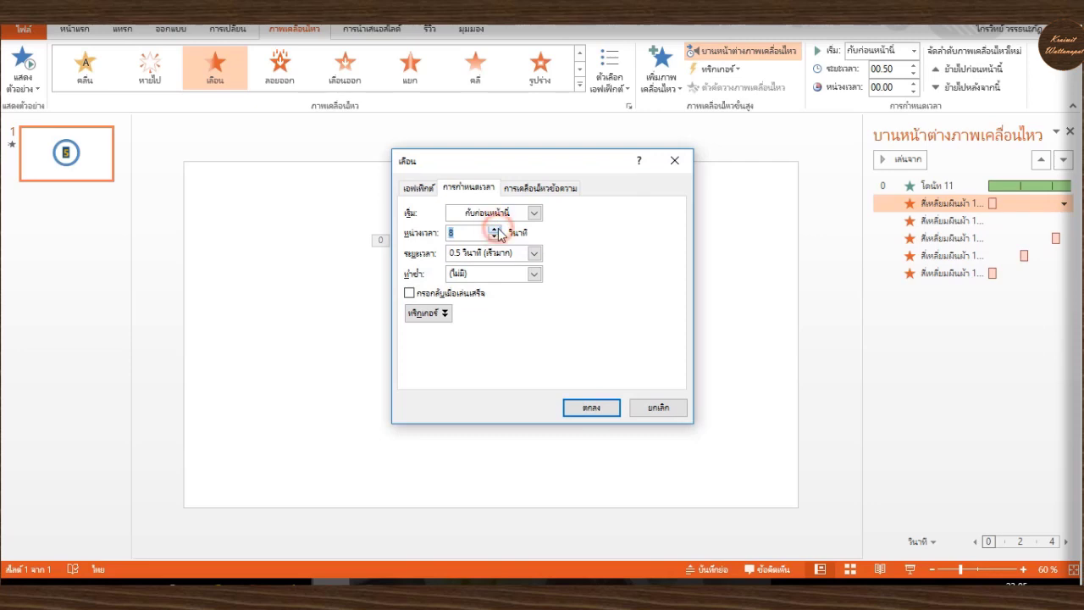
pyautogui.click(596, 408)
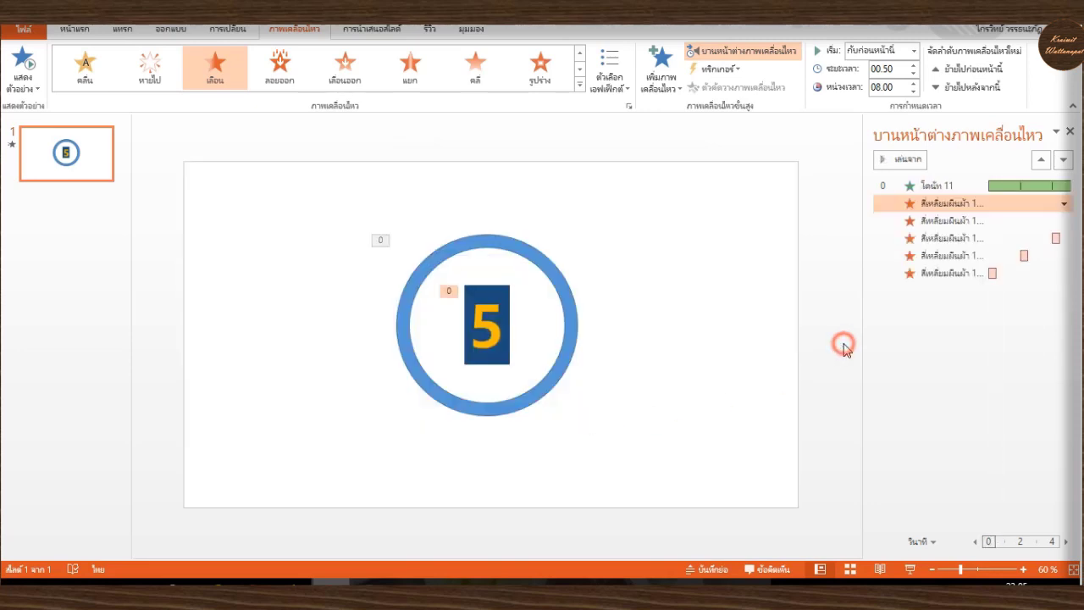
pyautogui.click(909, 572)
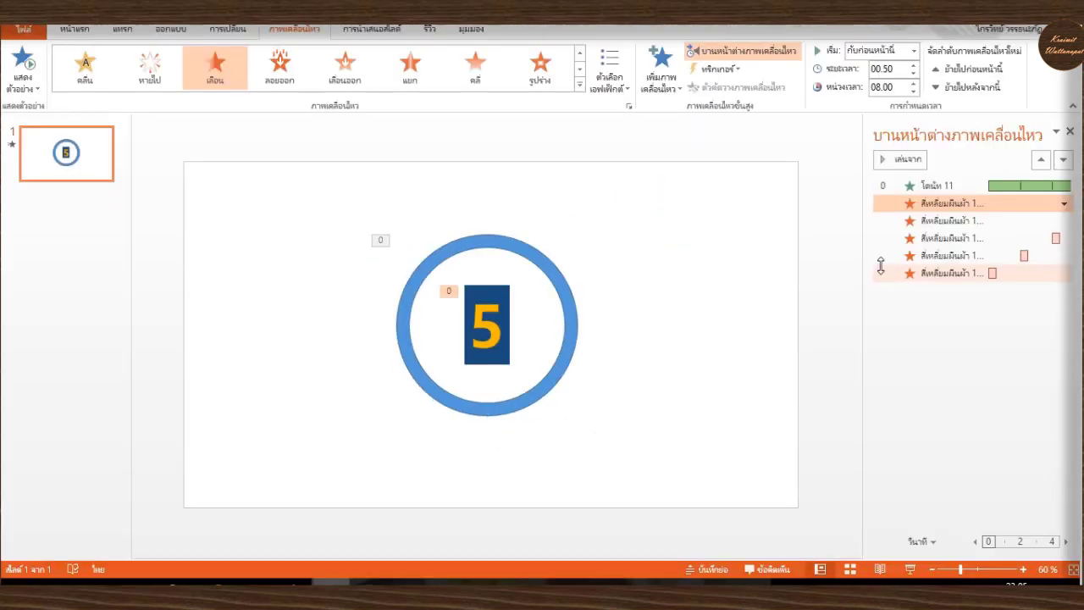
# Step: Set the ring's Wheel effect After animation option to Hide After Animation
pyautogui.click(567, 313)
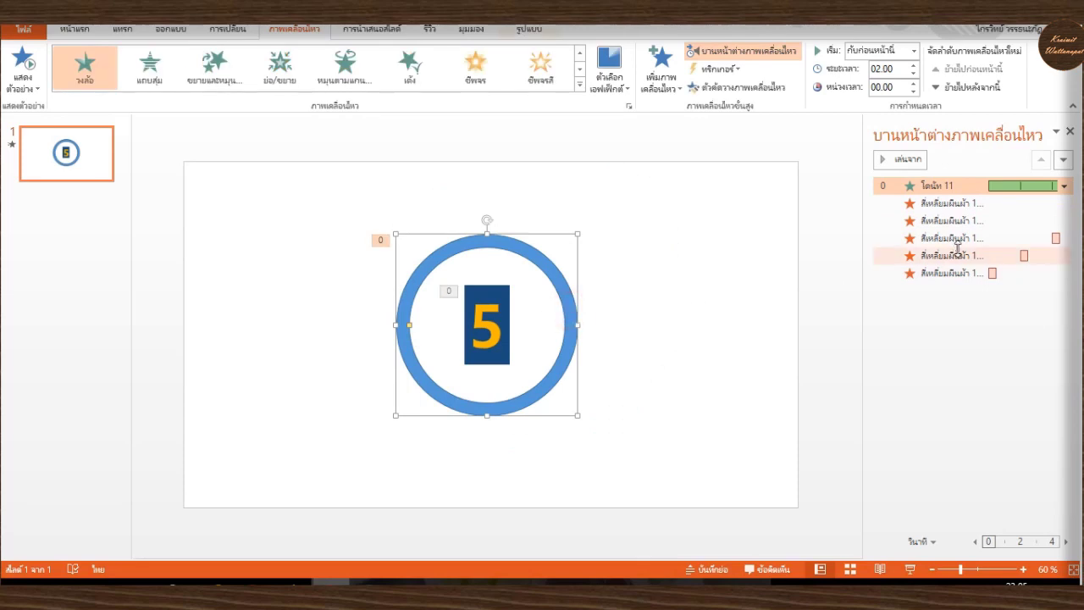
pyautogui.click(1063, 185)
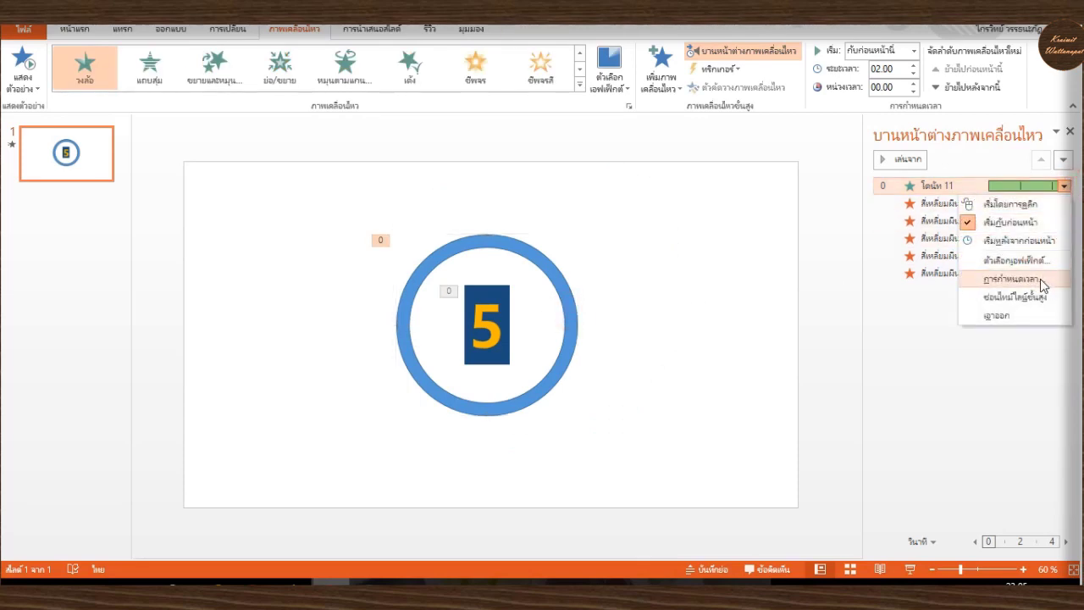
pyautogui.click(1020, 239)
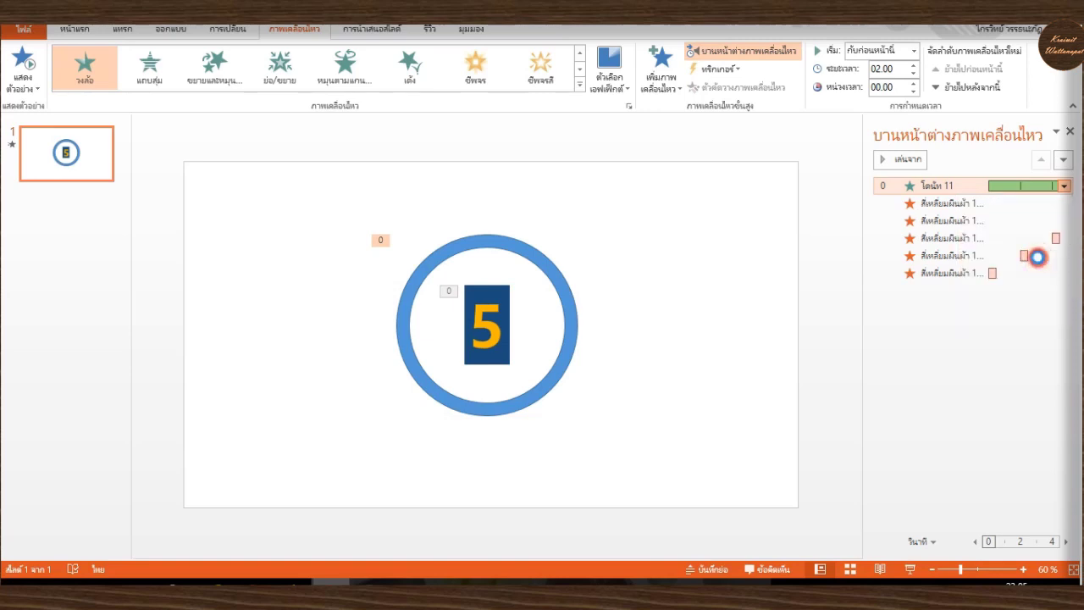
pyautogui.click(644, 293)
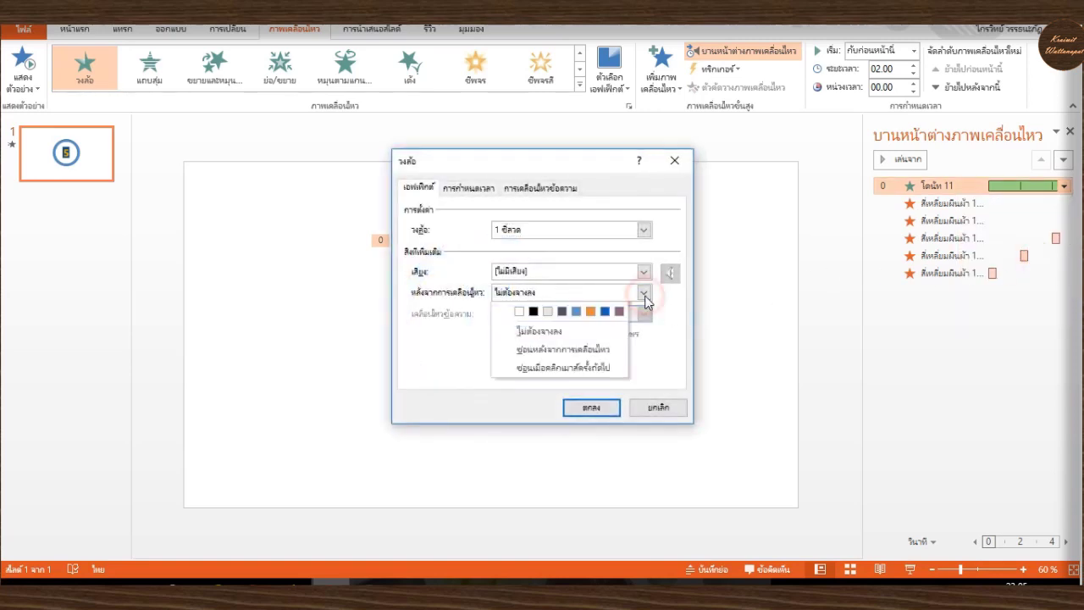
pyautogui.click(598, 350)
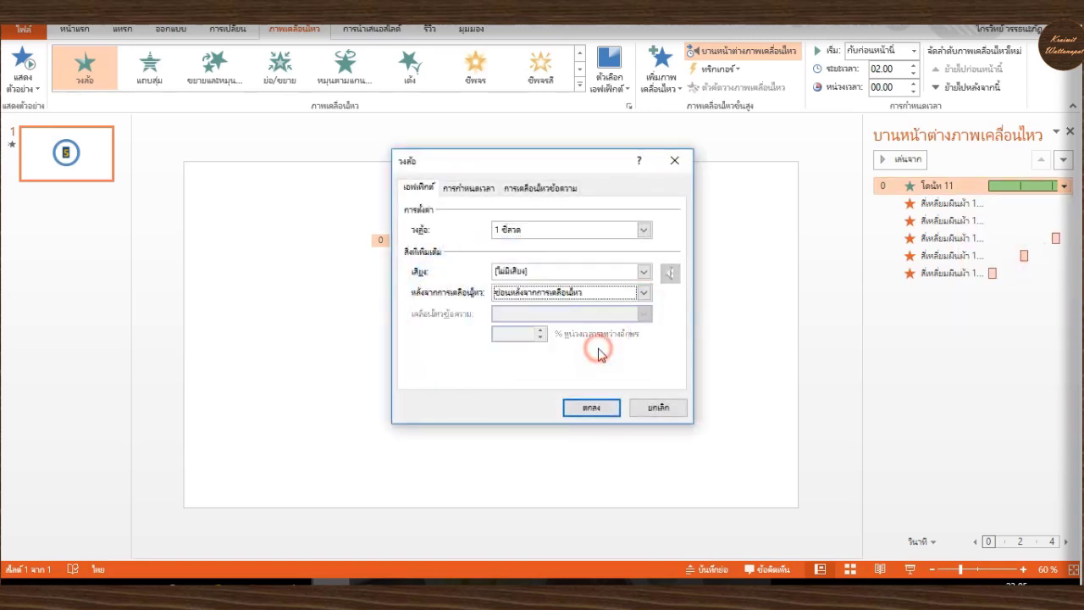
pyautogui.click(596, 408)
pyautogui.click(745, 337)
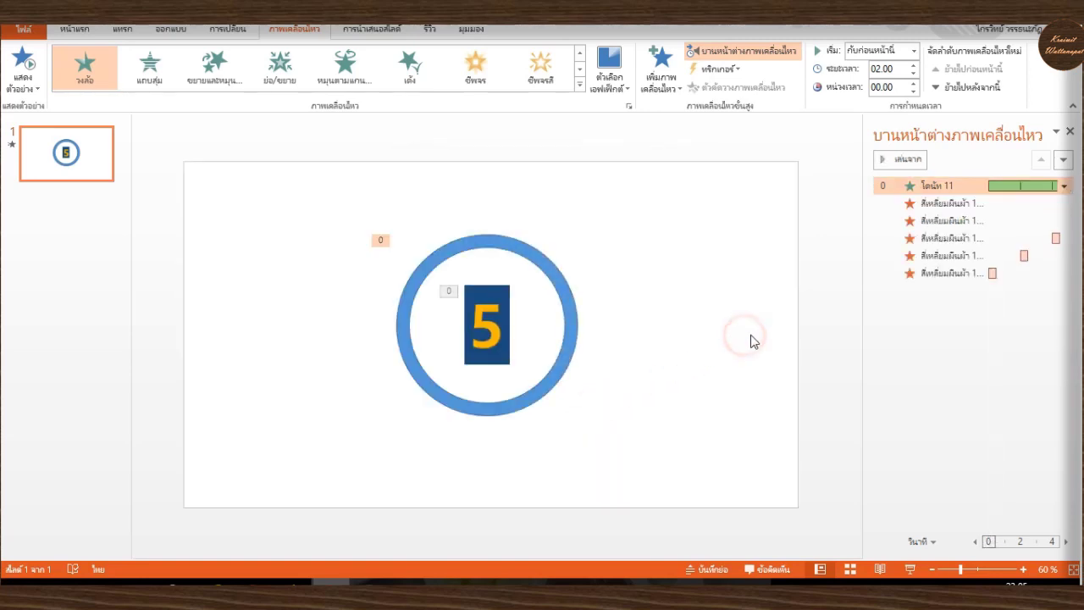
pyautogui.click(122, 30)
# Step: Draw a slide-filling dark navy rectangle, send it to back, and close the Animation Pane
pyautogui.click(249, 68)
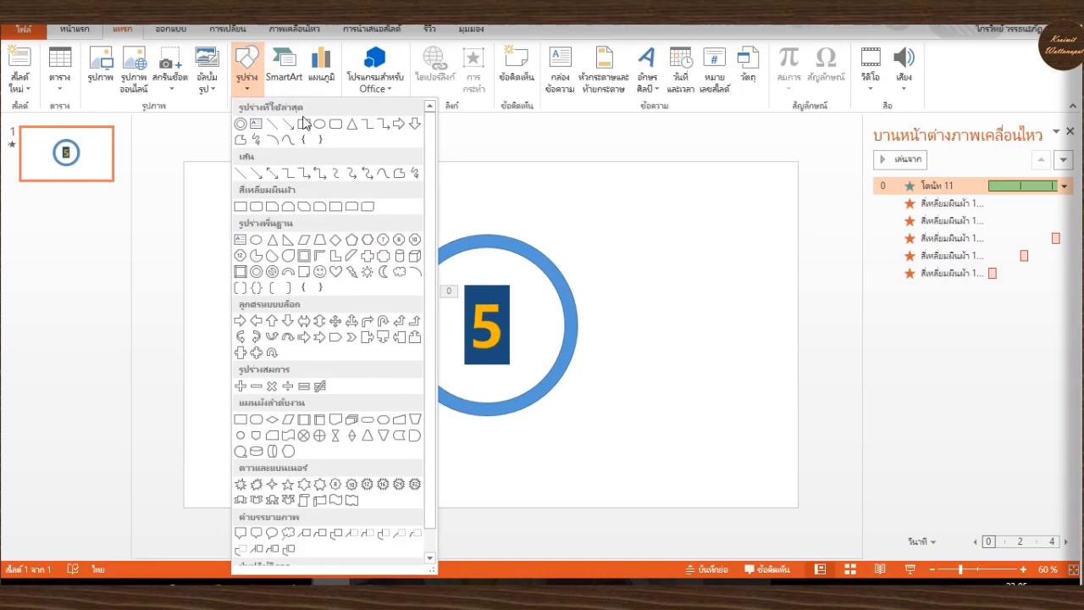
pyautogui.click(302, 122)
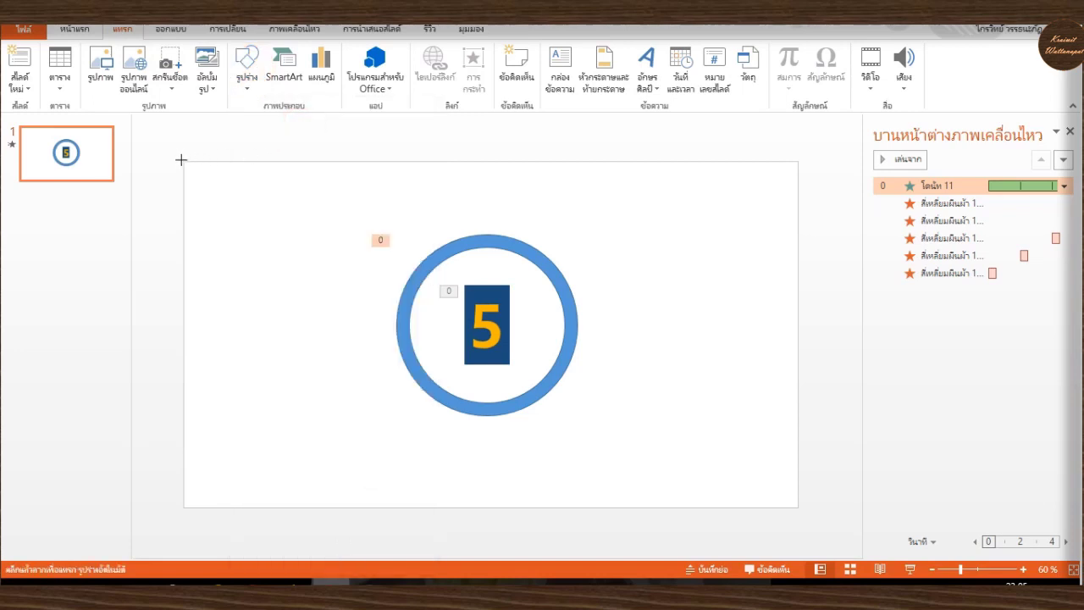
pyautogui.moveTo(180, 160); pyautogui.dragTo(798, 506)
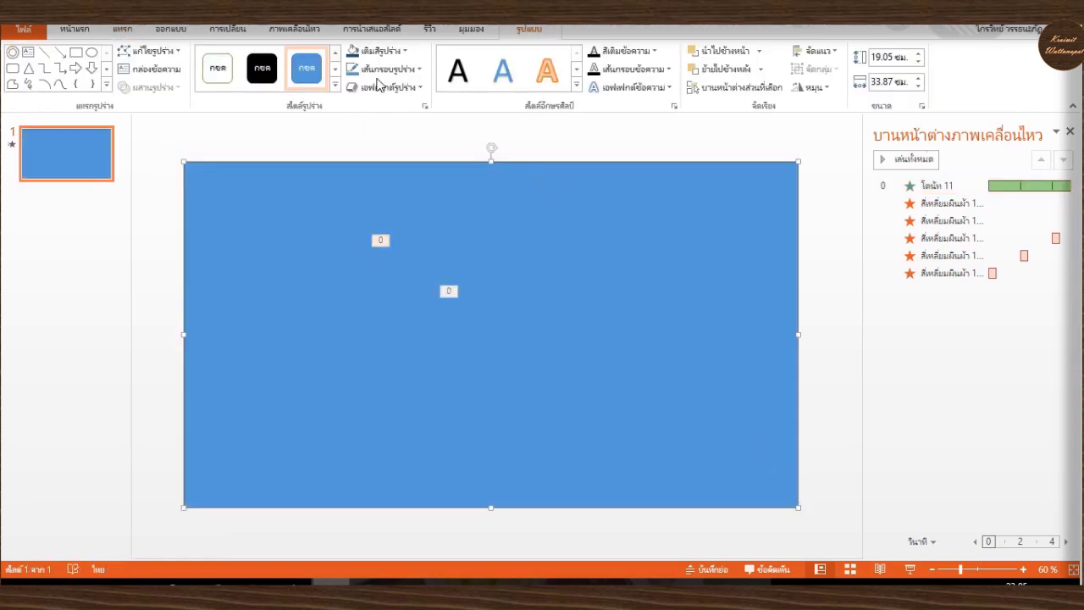
pyautogui.click(353, 51)
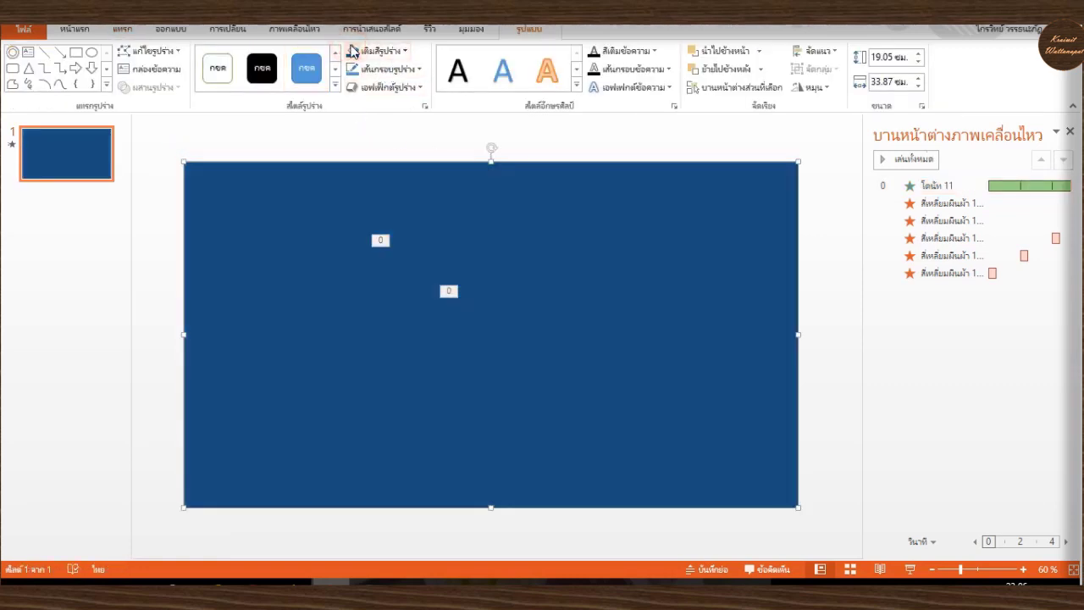
pyautogui.click(759, 69)
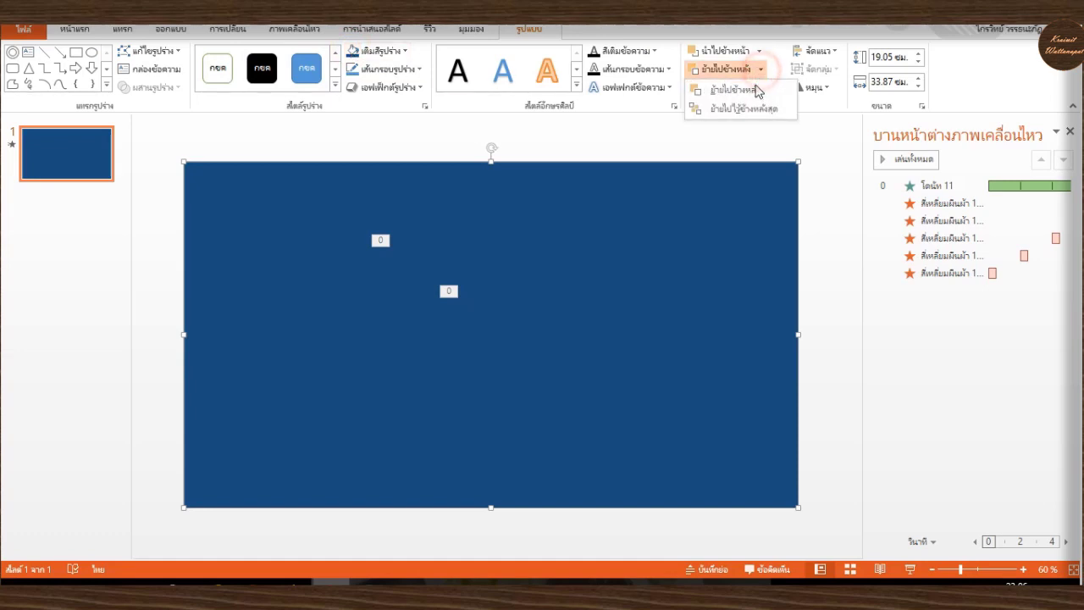
pyautogui.click(756, 111)
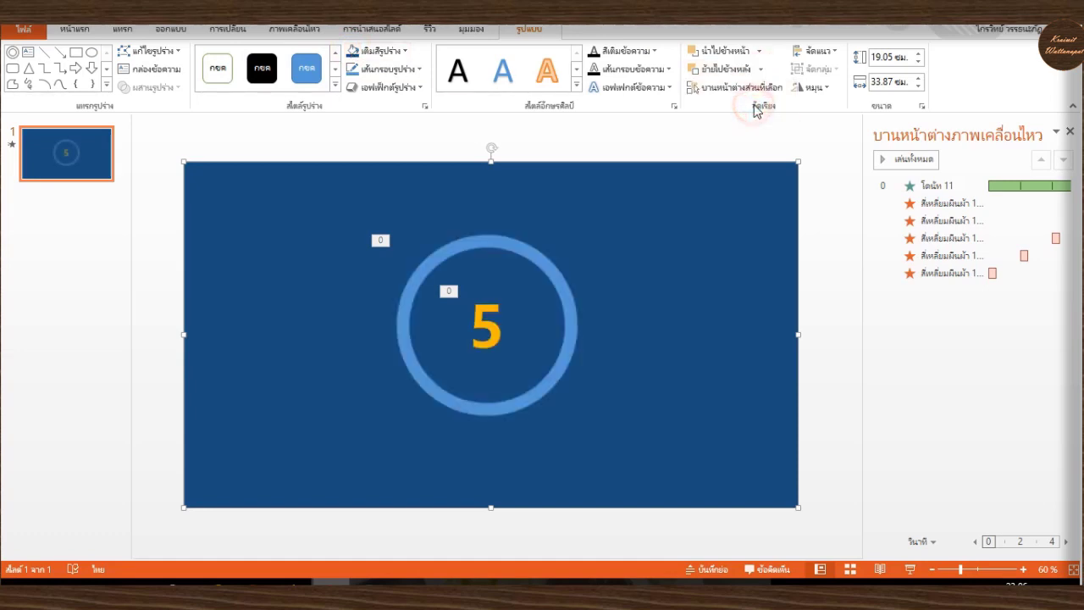
pyautogui.click(1070, 132)
pyautogui.click(265, 280)
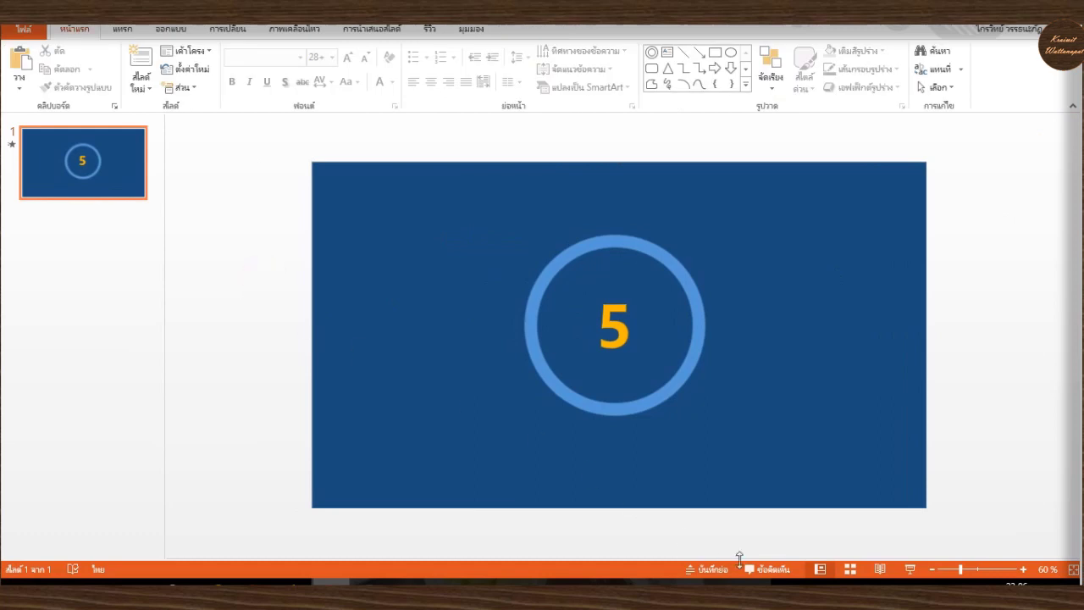
pyautogui.click(909, 569)
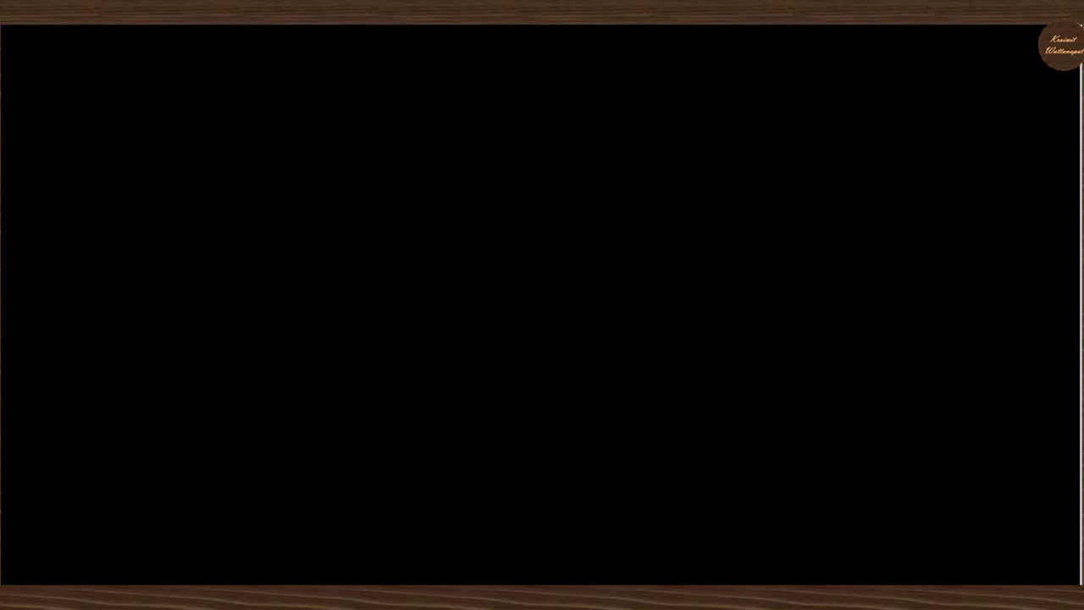
pyautogui.click(1074, 347)
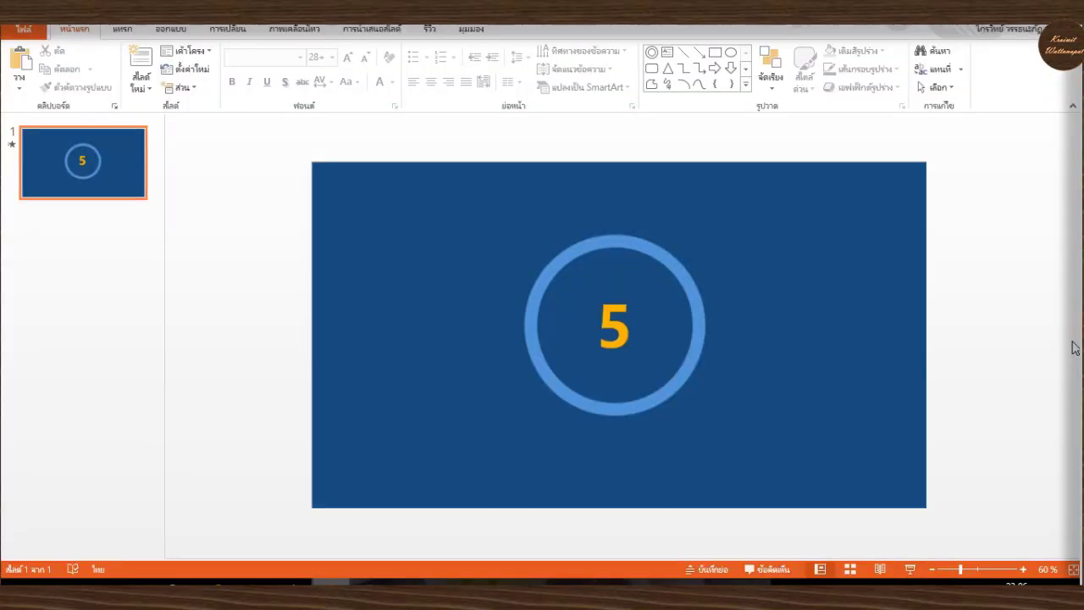